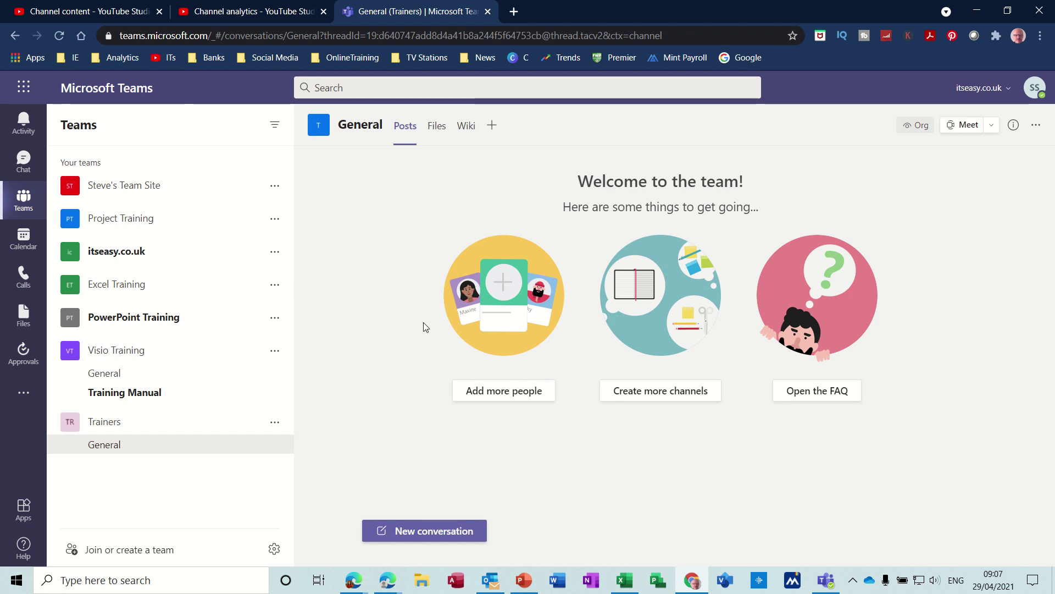
Step: Open the Shifts app from the added apps list
{"action": "left_click", "coordinate": [104, 423]}
{"action": "left_click", "coordinate": [104, 424]}
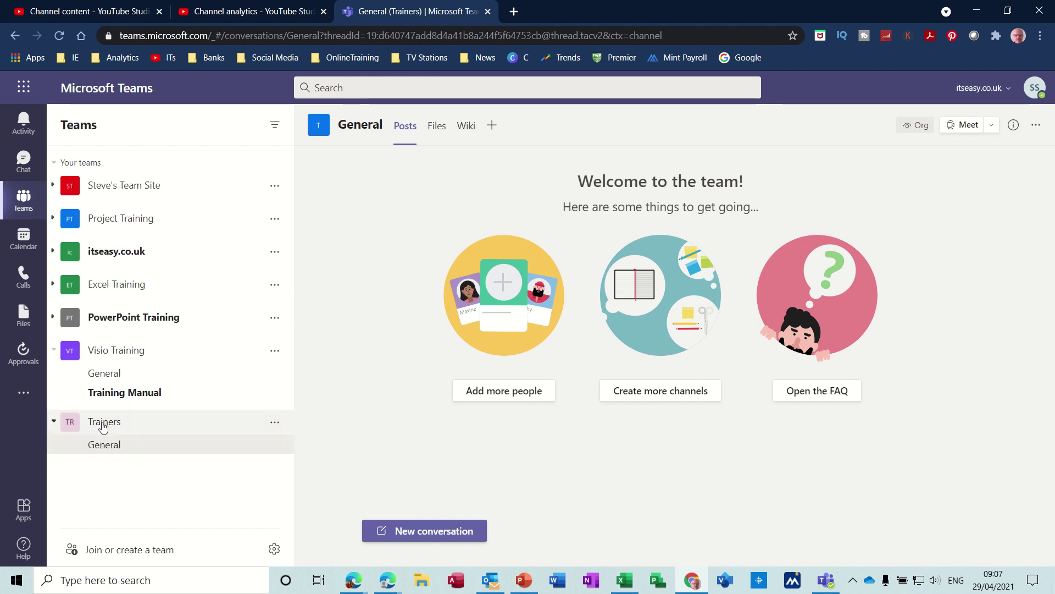
{"action": "left_click", "coordinate": [23, 395]}
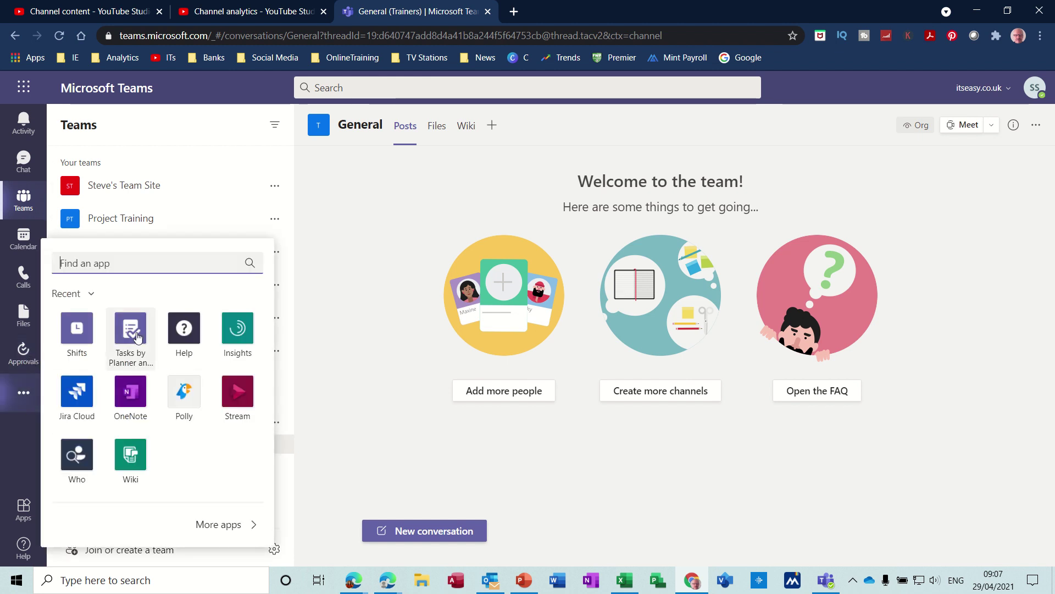
{"action": "left_click", "coordinate": [77, 331]}
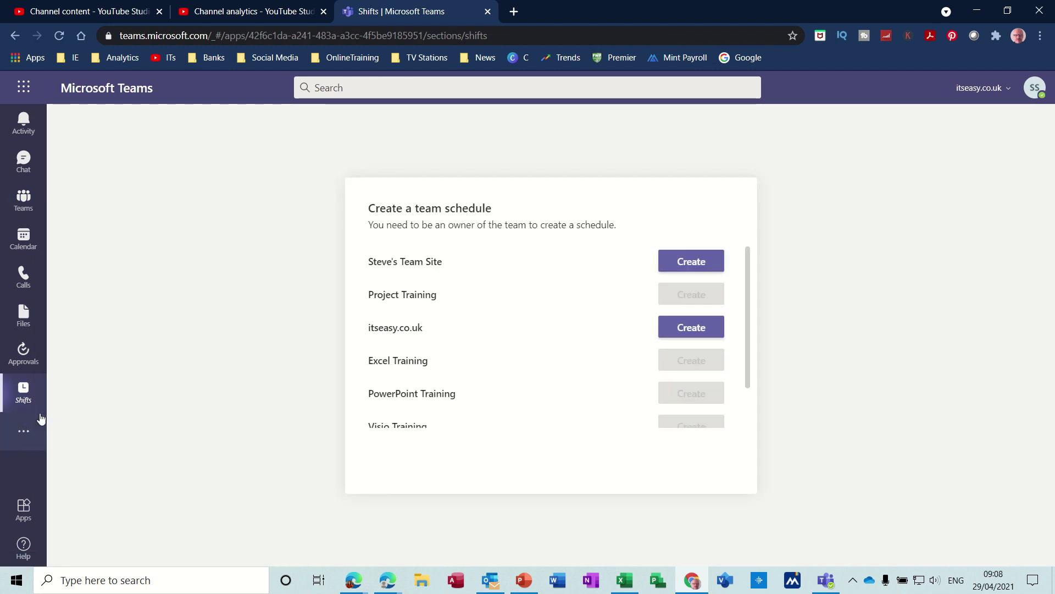
Step: Pin Shifts to the app rail and browse the Create a team schedule list
{"action": "right_click", "coordinate": [26, 395]}
{"action": "left_click", "coordinate": [85, 404]}
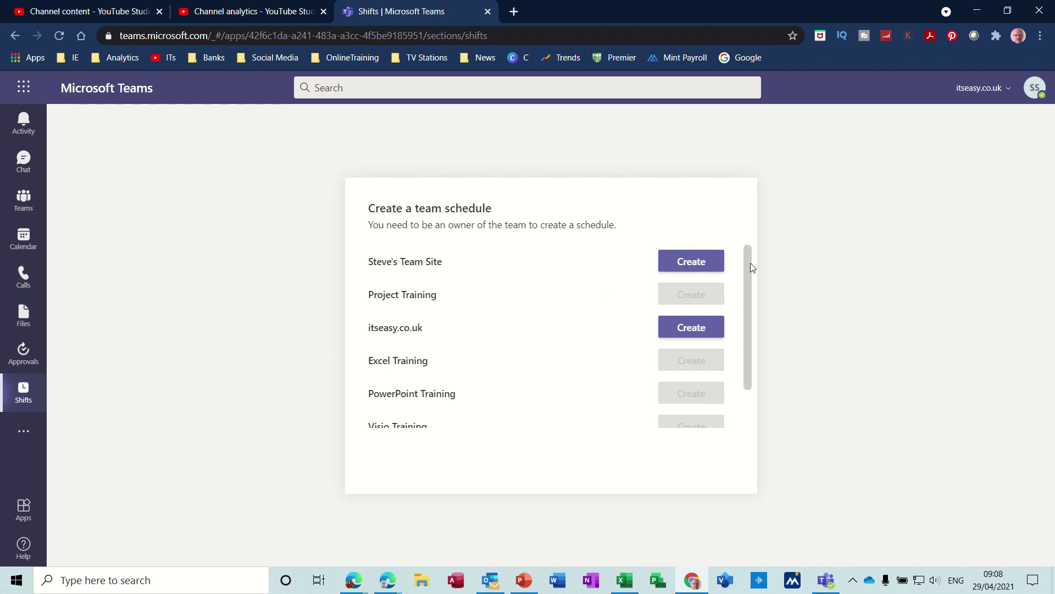
{"action": "left_click_drag", "start_coordinate": [748, 260], "coordinate": [748, 317]}
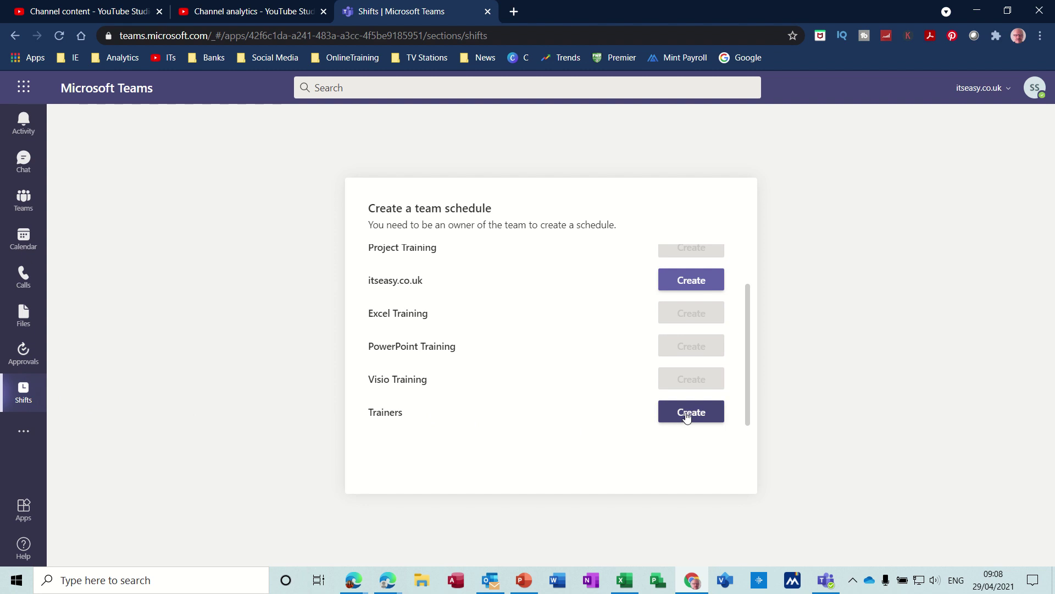
{"action": "scroll", "coordinate": [687, 416], "scroll_direction": "up", "scroll_amount": 1}
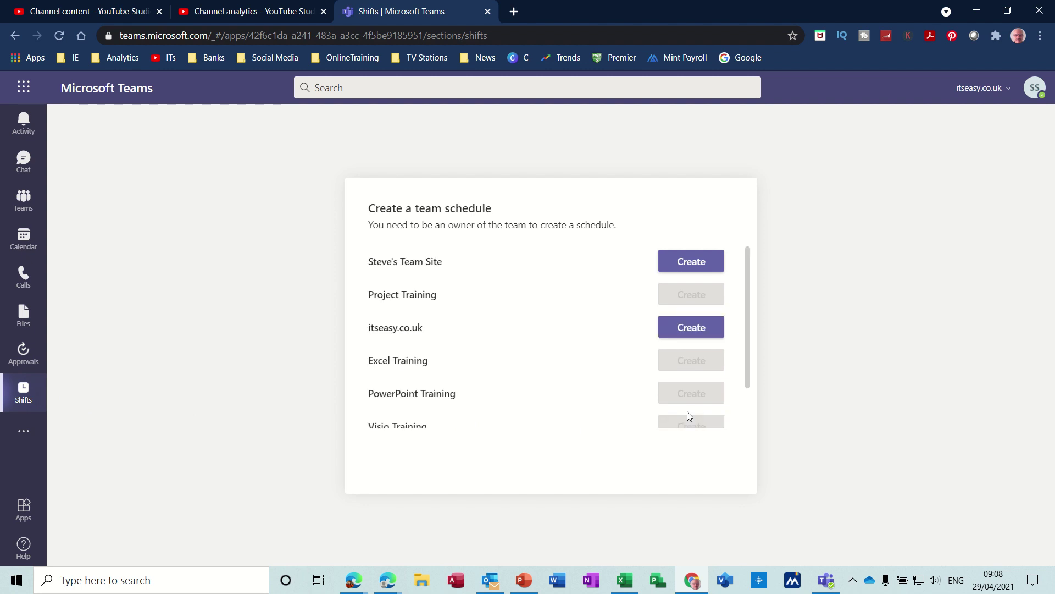
{"action": "scroll", "coordinate": [749, 343], "scroll_direction": "down", "scroll_amount": 1}
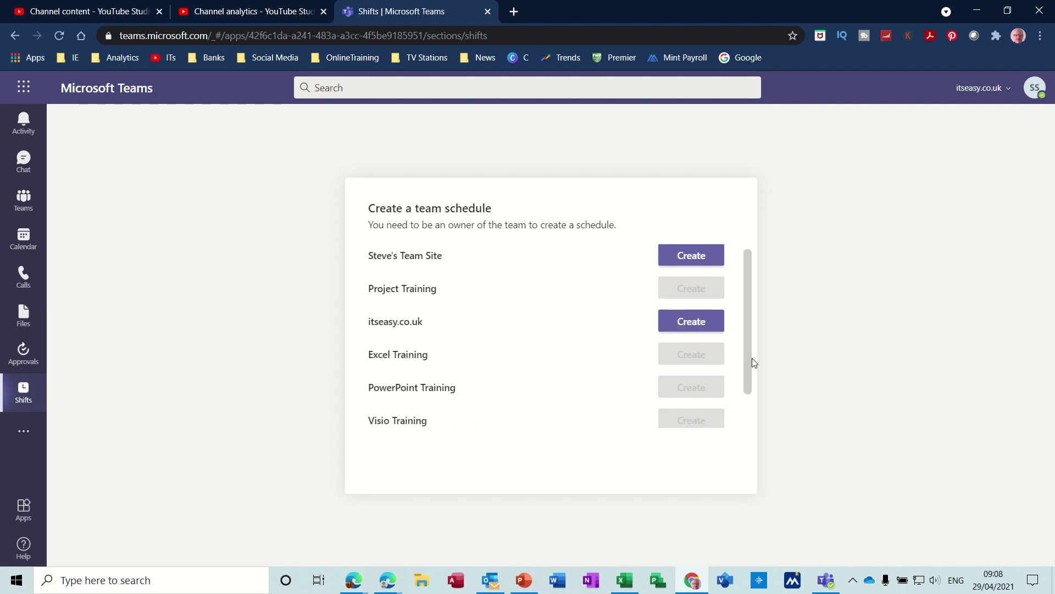
Step: Create the Trainers team schedule with London as the closest city
{"action": "left_click", "coordinate": [680, 415]}
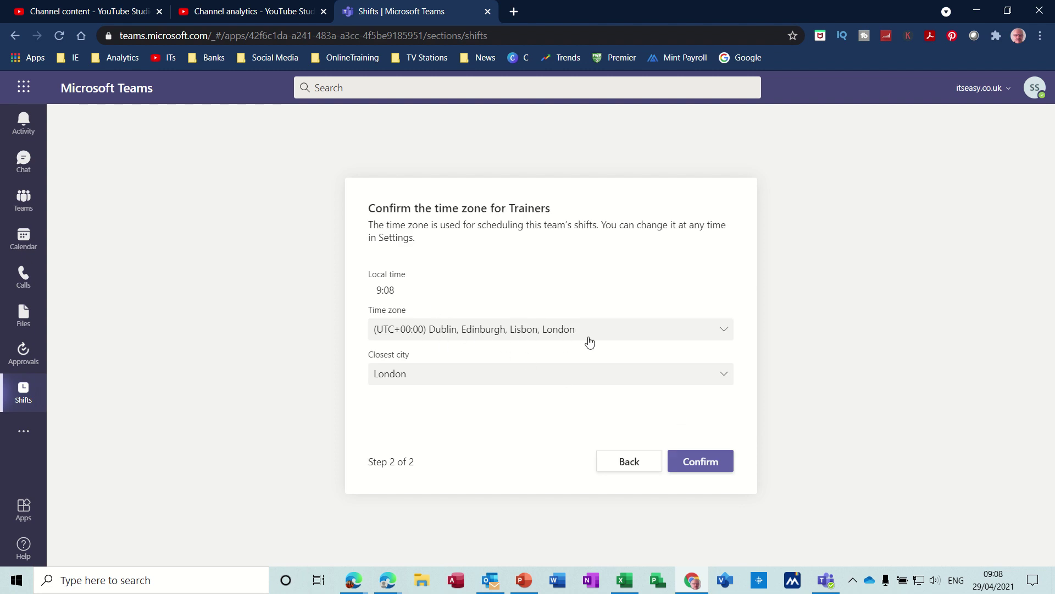
{"action": "left_click", "coordinate": [725, 379]}
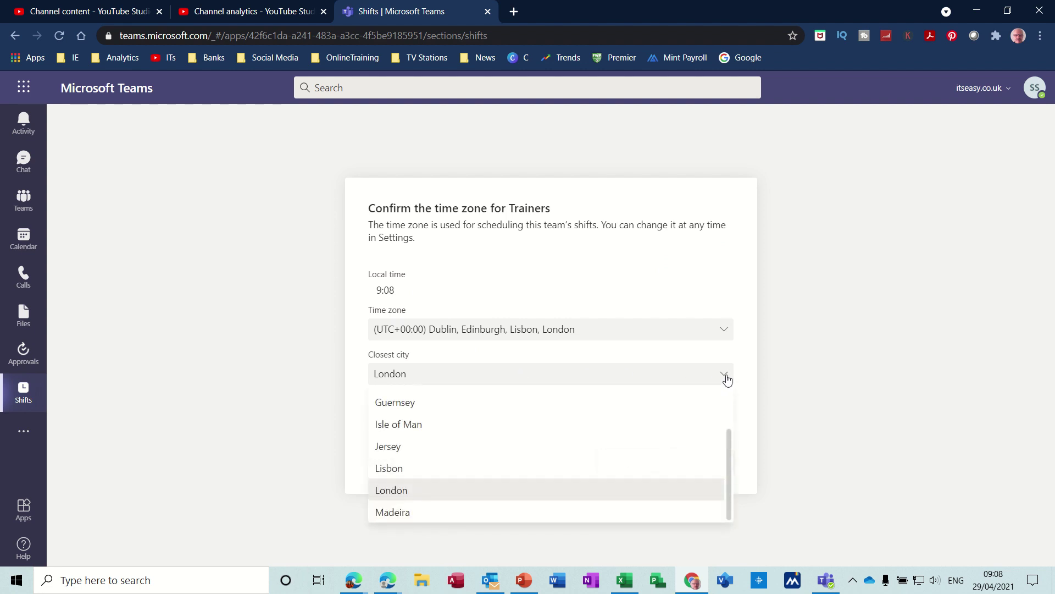
{"action": "scroll", "coordinate": [568, 405], "scroll_direction": "up", "scroll_amount": 1}
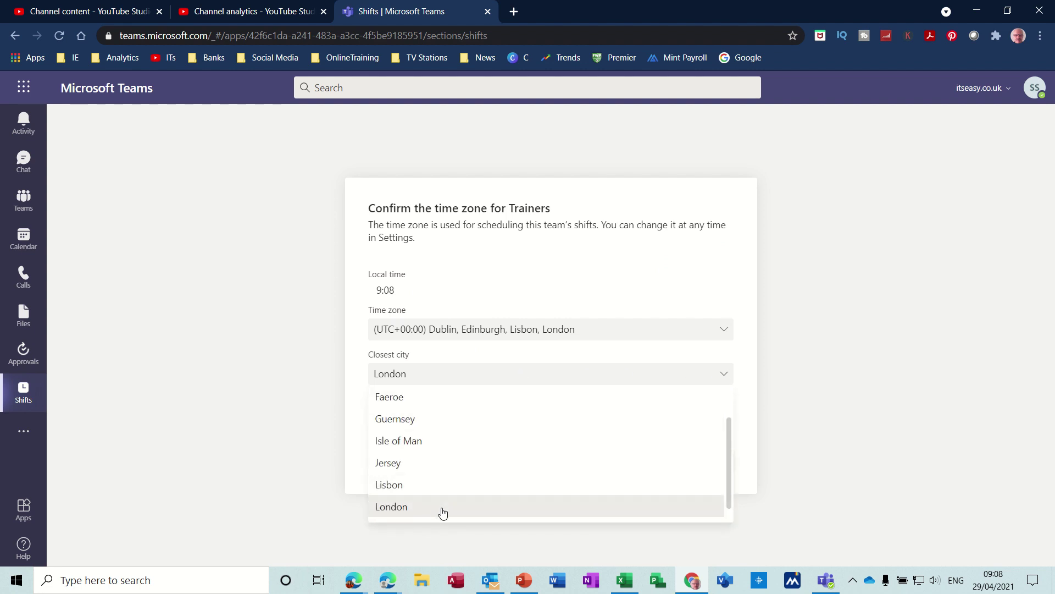
{"action": "left_click", "coordinate": [396, 515]}
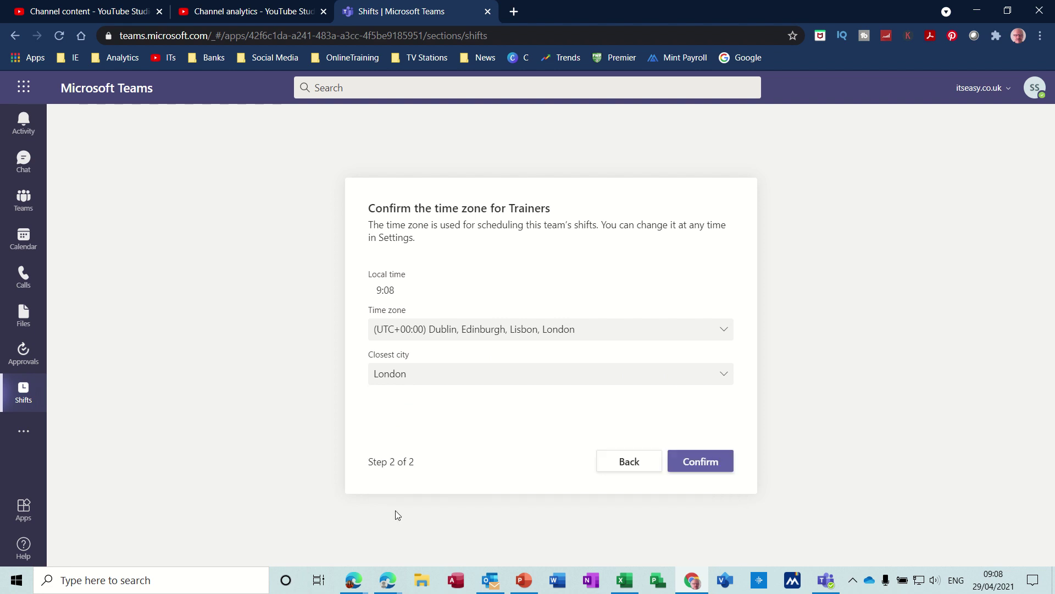
{"action": "left_click", "coordinate": [697, 464]}
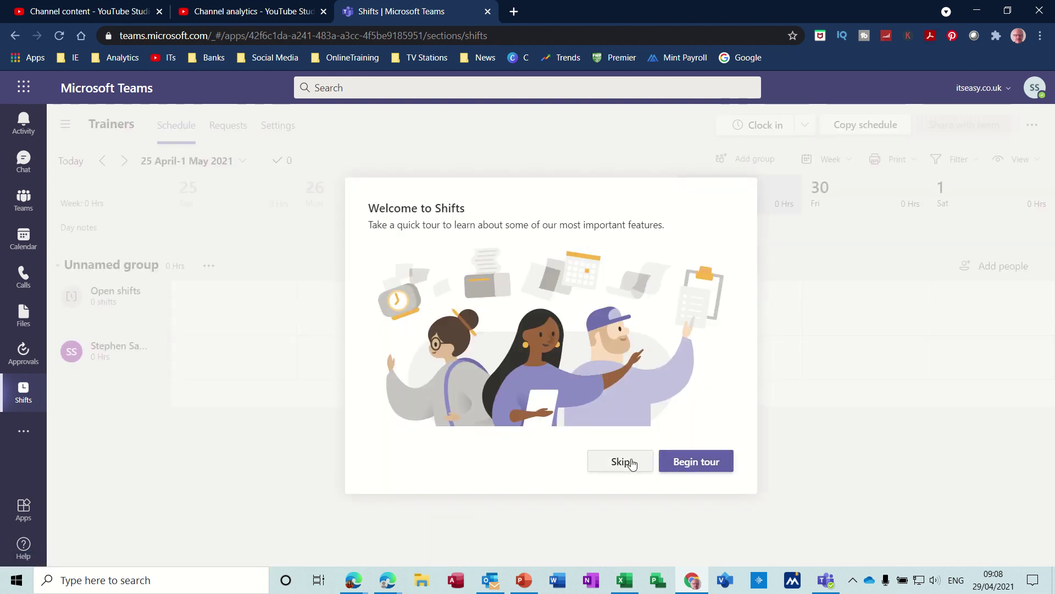
Step: Skip the Shifts welcome tour and rename the unnamed group to 'Excel Trainers'
{"action": "left_click", "coordinate": [614, 464]}
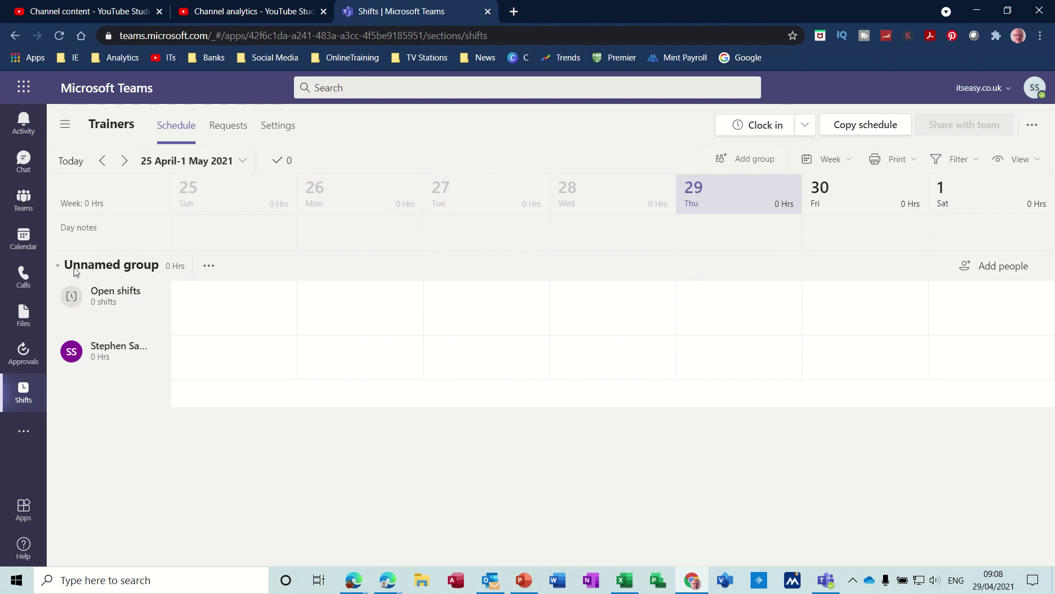
{"action": "left_click", "coordinate": [209, 267]}
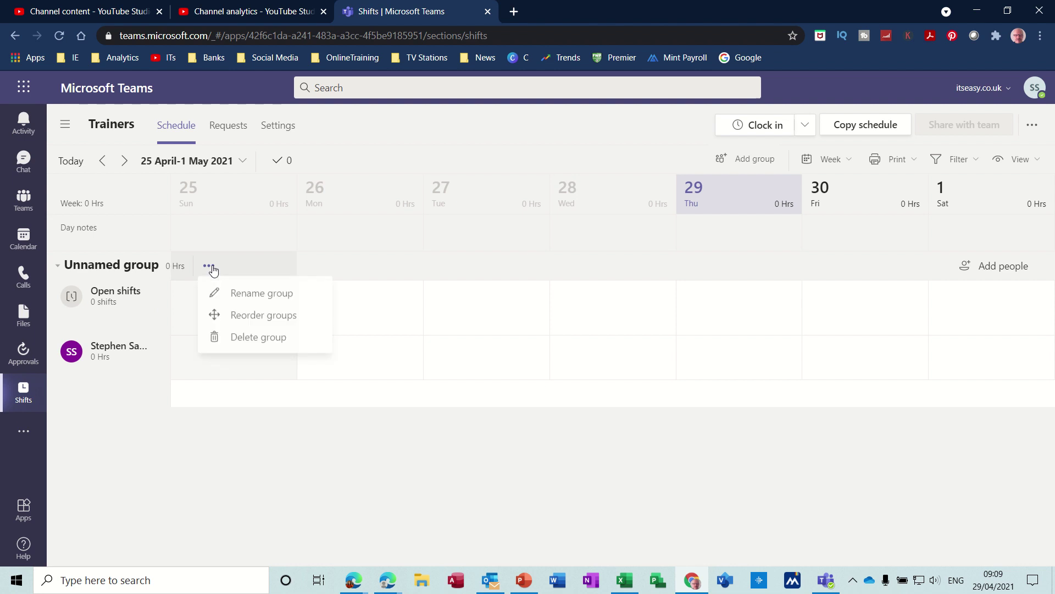
{"action": "left_click", "coordinate": [245, 293]}
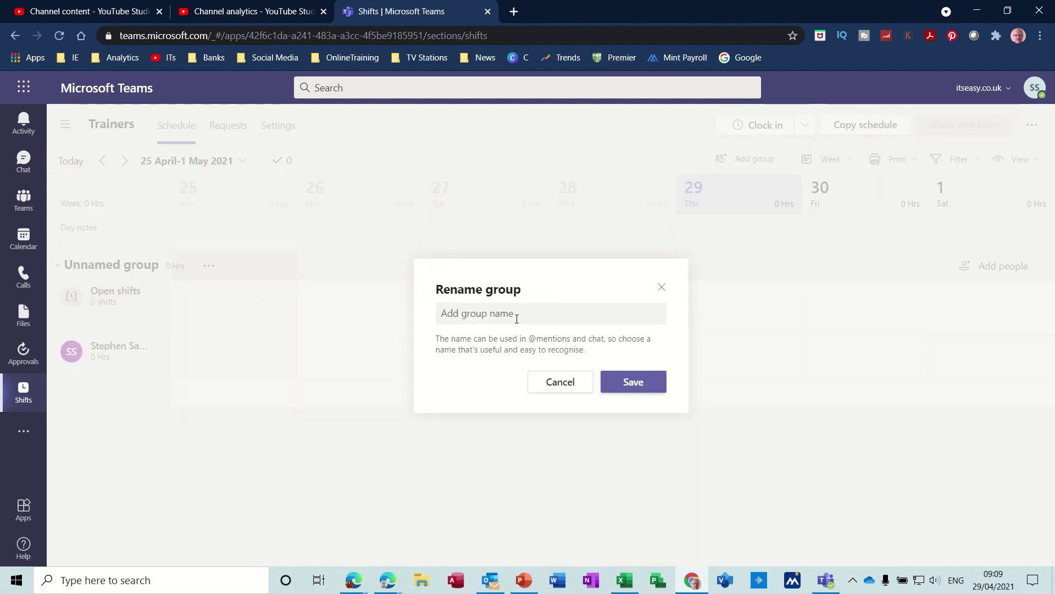
{"action": "type", "text": "Exce"}
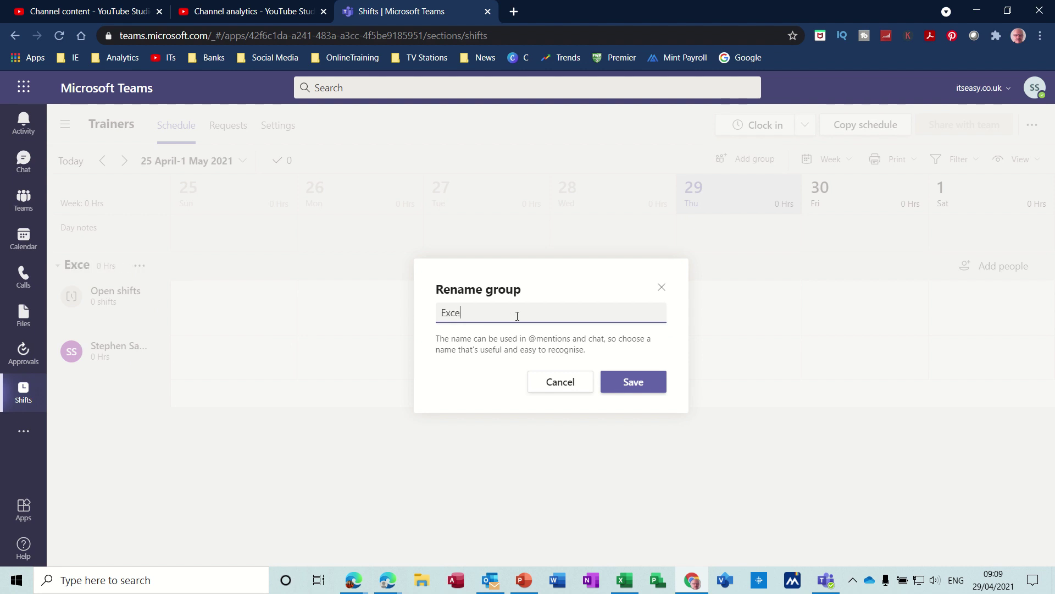
{"action": "type", "text": "l Trainers"}
{"action": "left_click", "coordinate": [618, 384]}
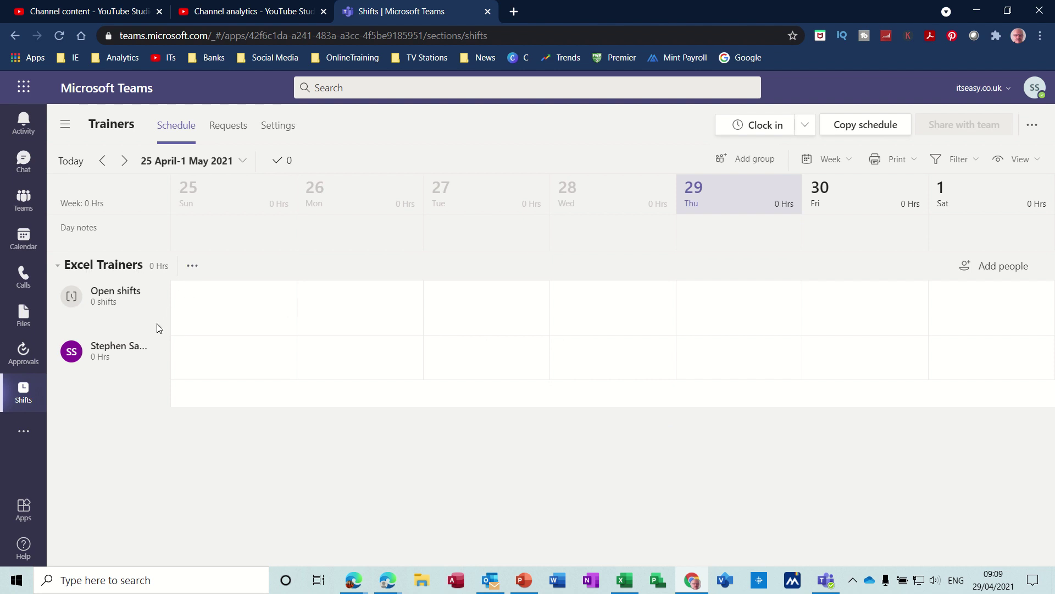
Step: Add a new group to the schedule and rename it 'Access Trainers'
{"action": "left_click", "coordinate": [750, 160]}
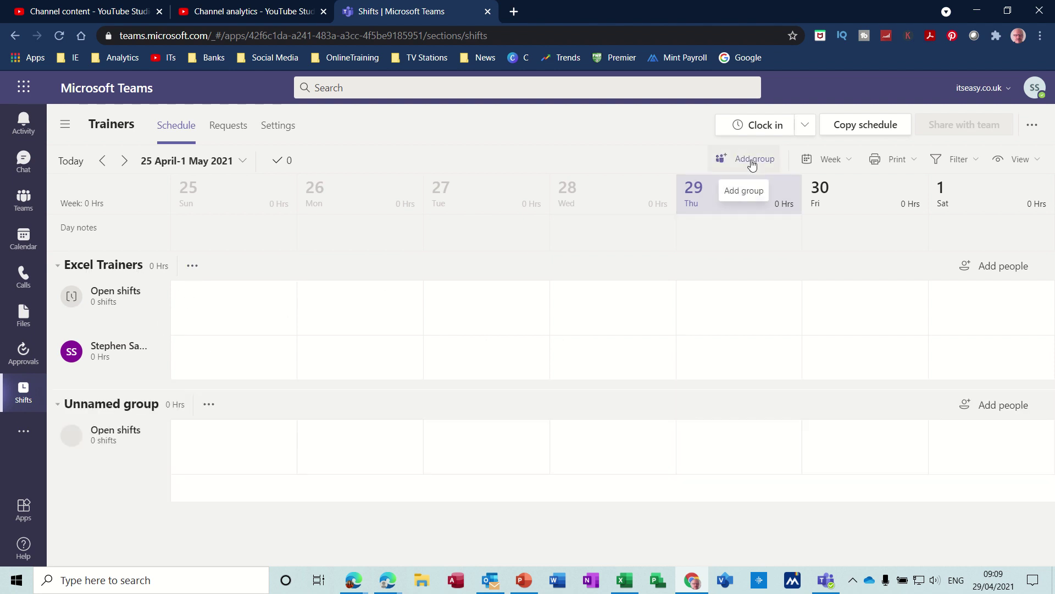
{"action": "left_click", "coordinate": [208, 405]}
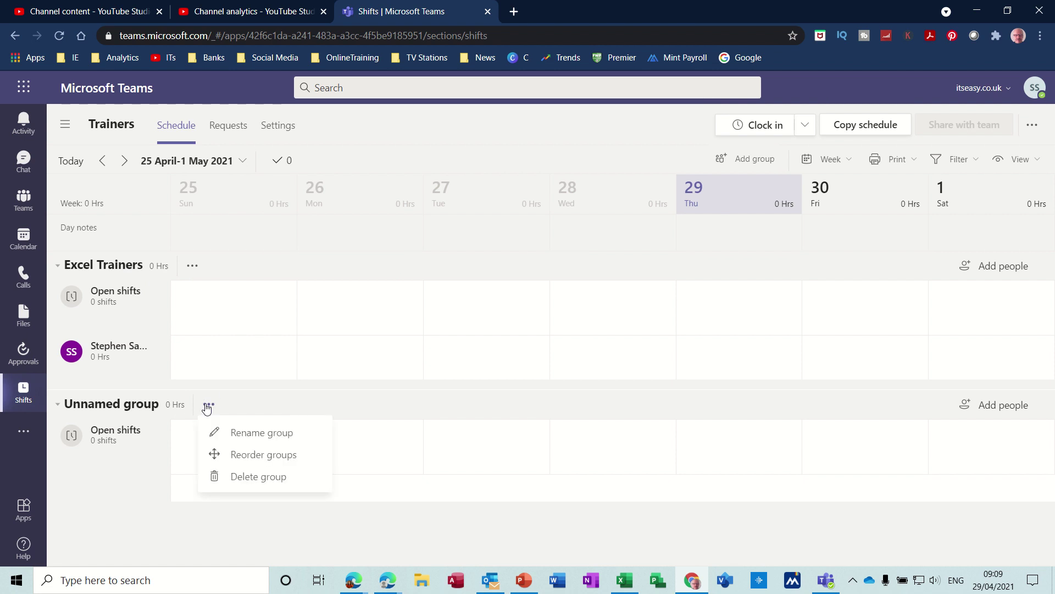
{"action": "left_click", "coordinate": [235, 433]}
{"action": "type", "text": "Acce"}
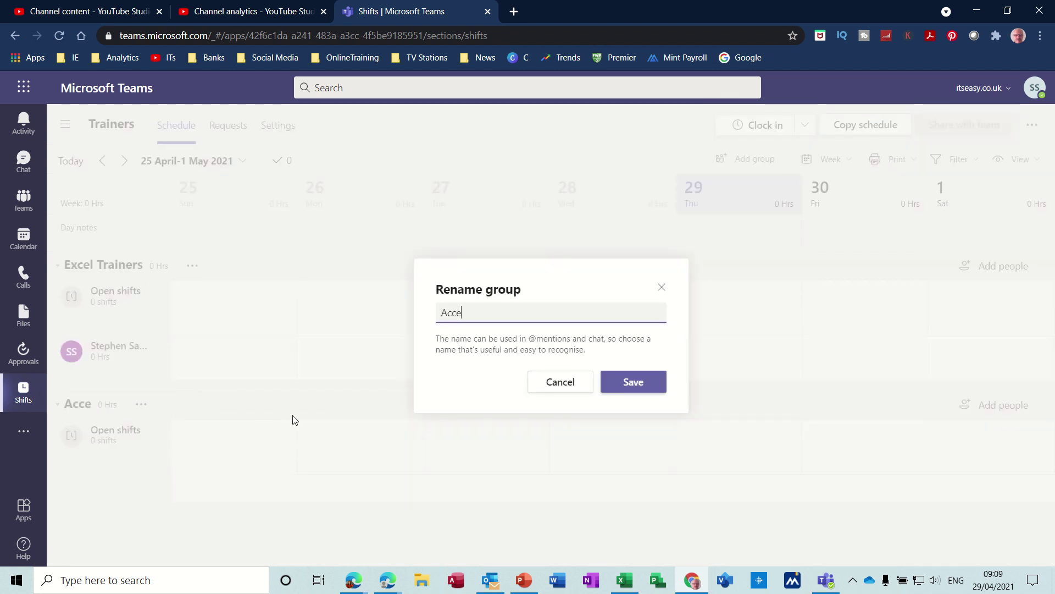
{"action": "type", "text": "ss Trainers"}
{"action": "left_click", "coordinate": [627, 391]}
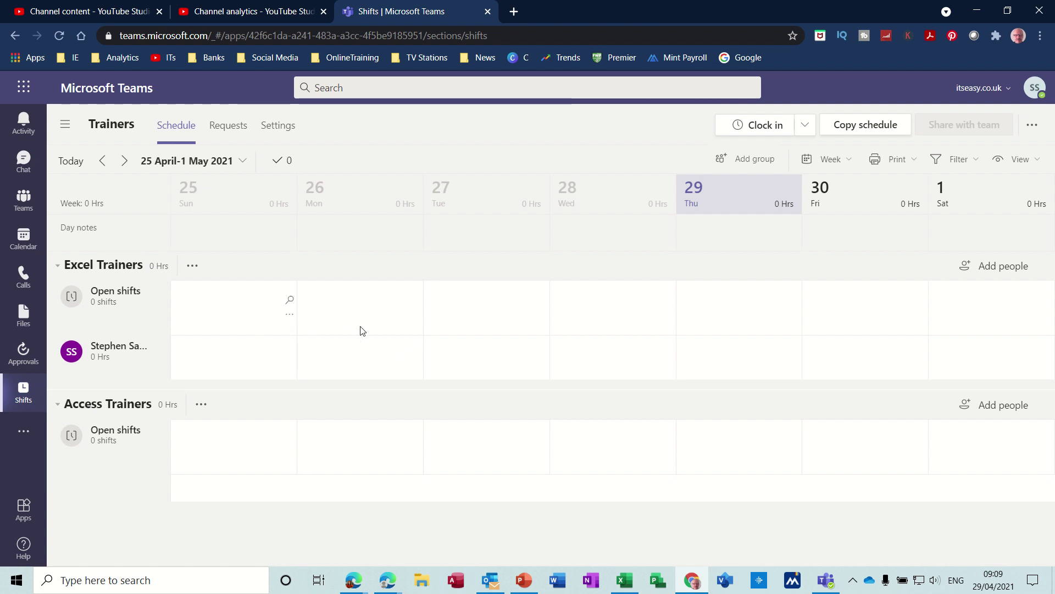
Step: Add two suggested team members to Excel Trainers, the second found by typing 'D'
{"action": "left_click", "coordinate": [989, 268]}
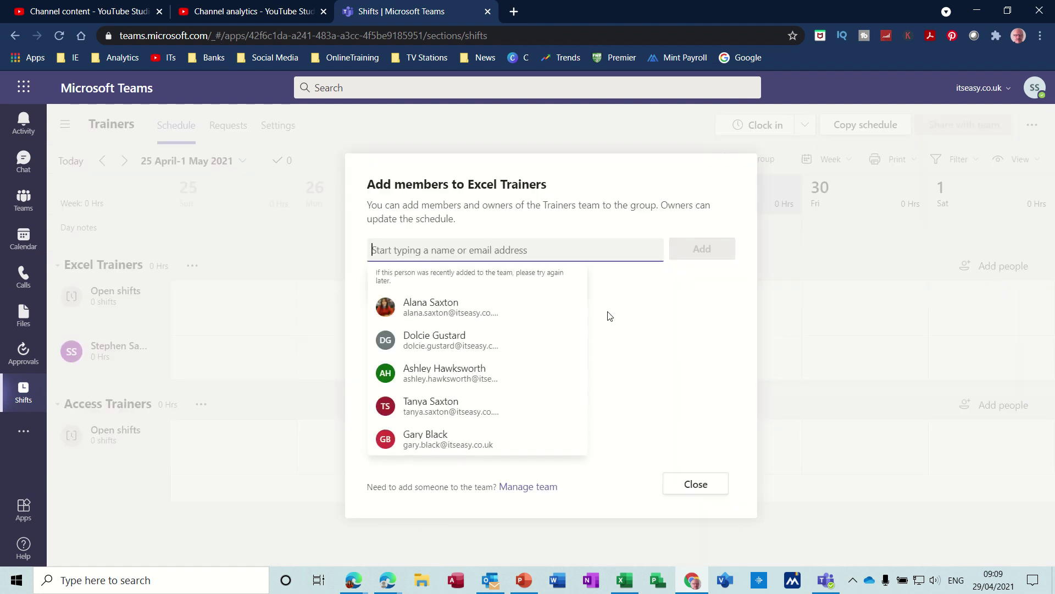
{"action": "left_click", "coordinate": [433, 311]}
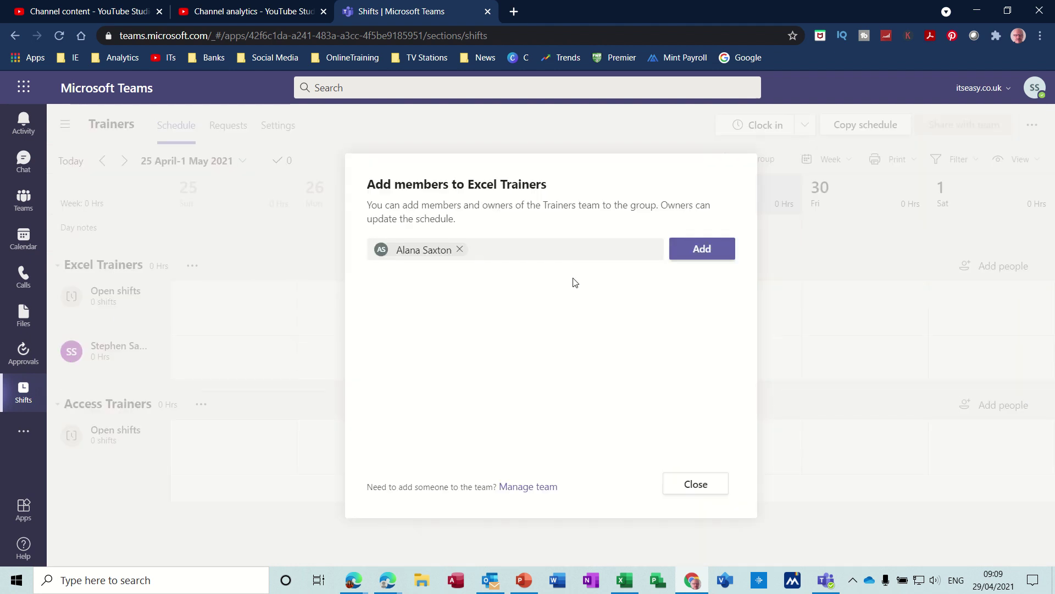
{"action": "left_click", "coordinate": [690, 254]}
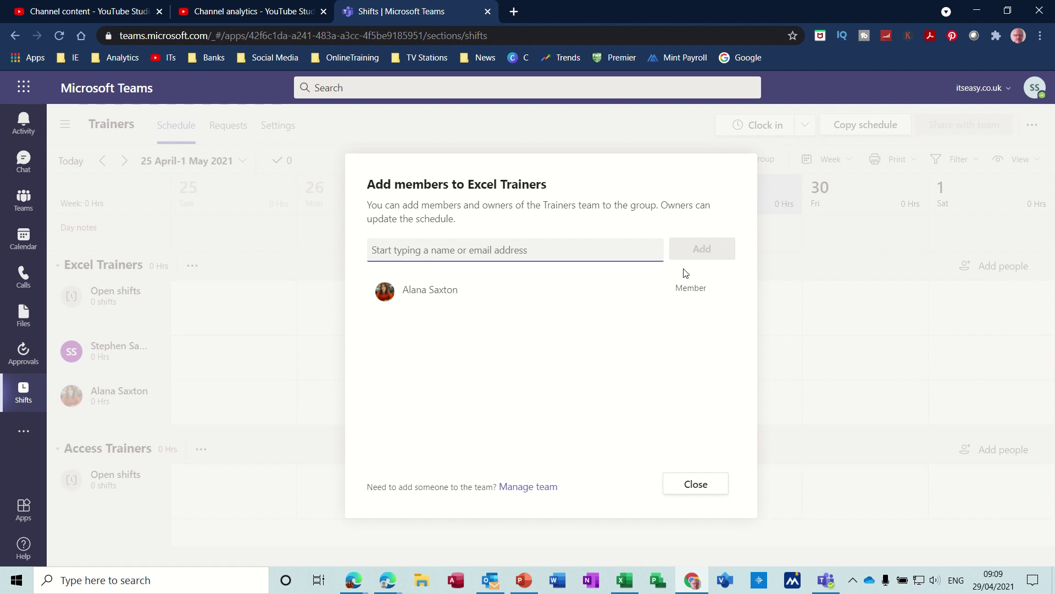
{"action": "type", "text": "Dolcie Gustard"}
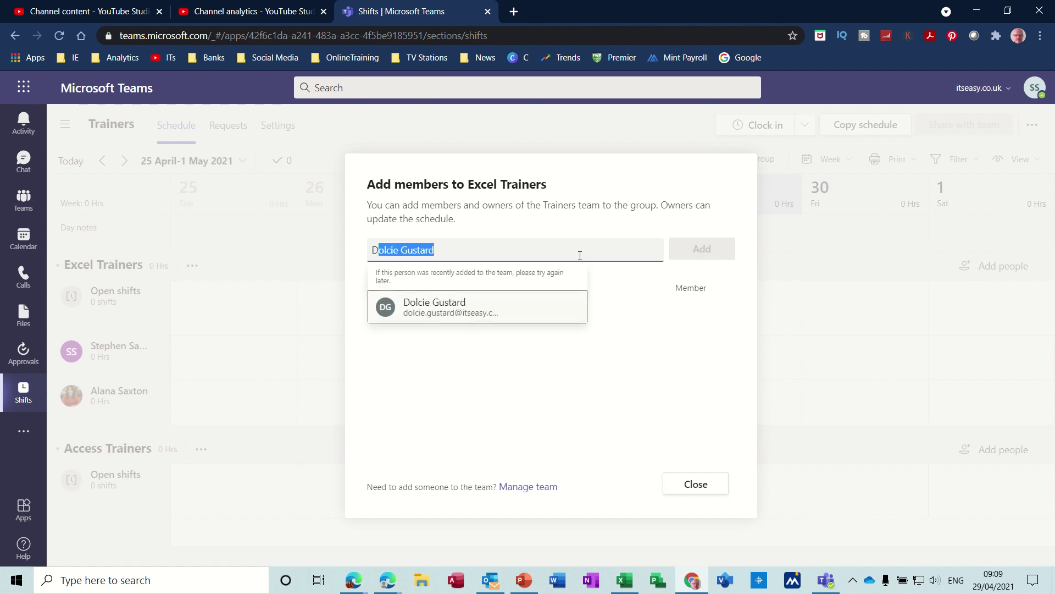
{"action": "left_click", "coordinate": [477, 306]}
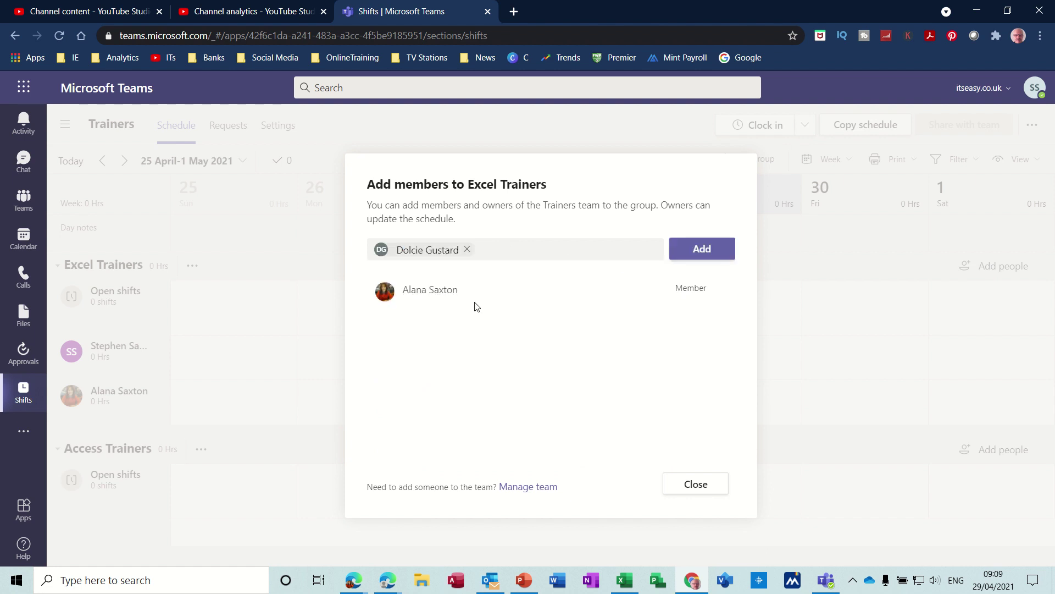
{"action": "left_click", "coordinate": [690, 252]}
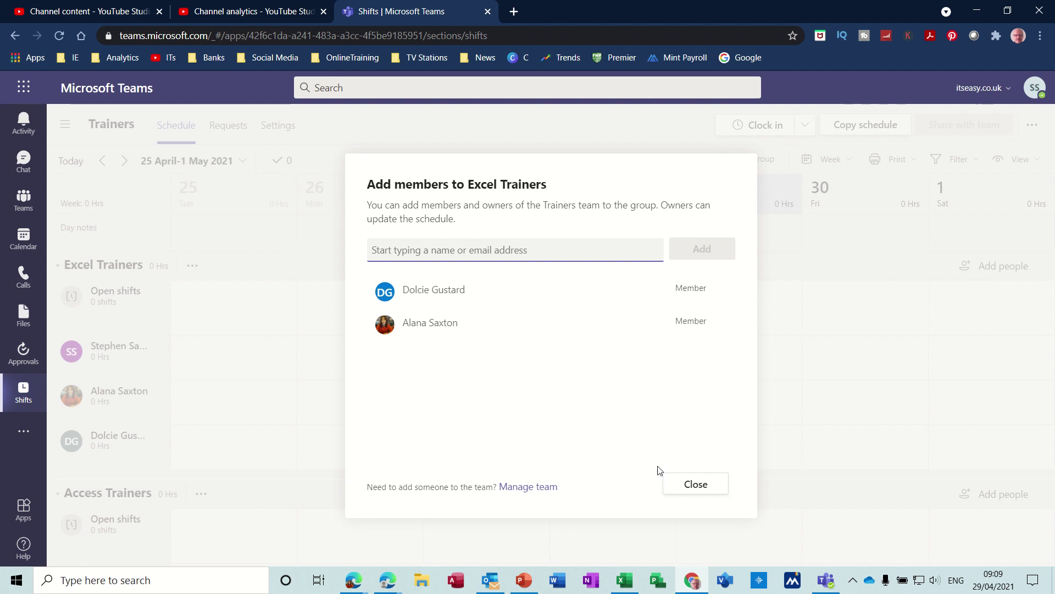
{"action": "left_click", "coordinate": [688, 484]}
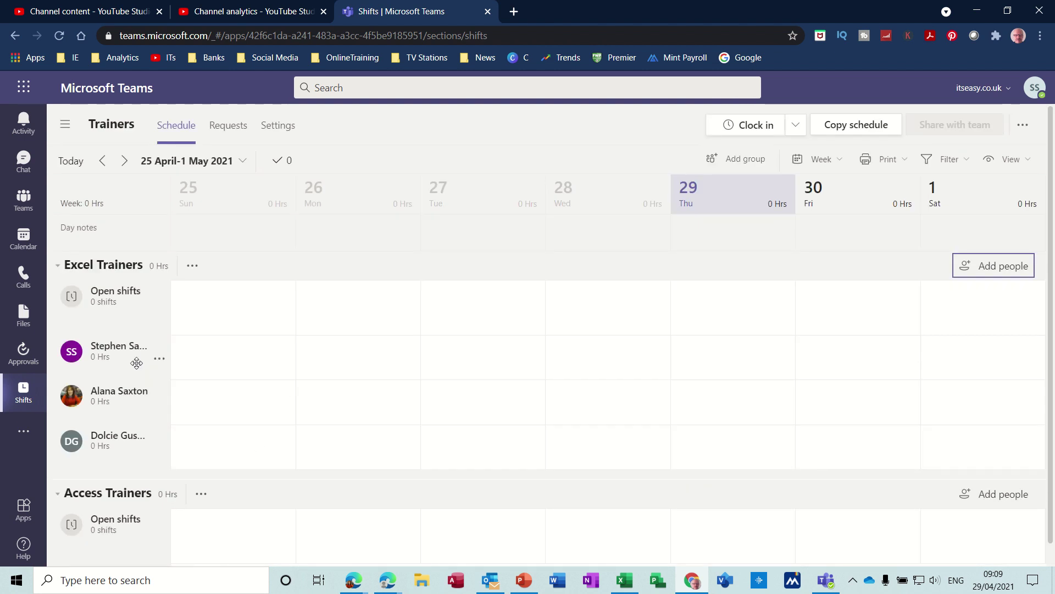
Step: Add two team members to Access Trainers, the second found by name search
{"action": "left_click", "coordinate": [978, 497]}
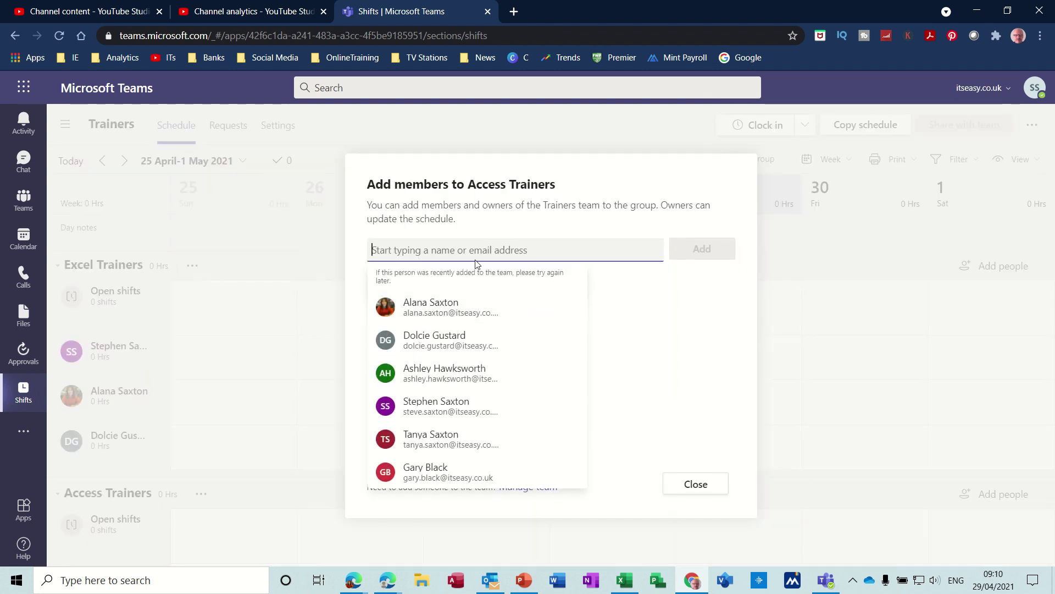
{"action": "left_click", "coordinate": [442, 374]}
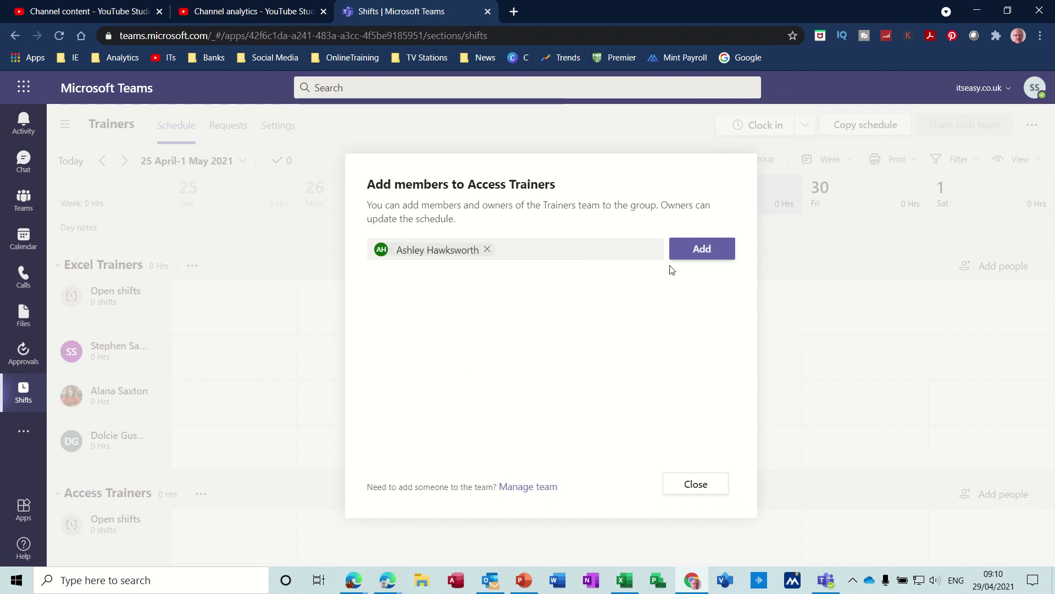
{"action": "left_click", "coordinate": [719, 251]}
{"action": "type", "text": "Gary Black"}
{"action": "left_click", "coordinate": [457, 306]}
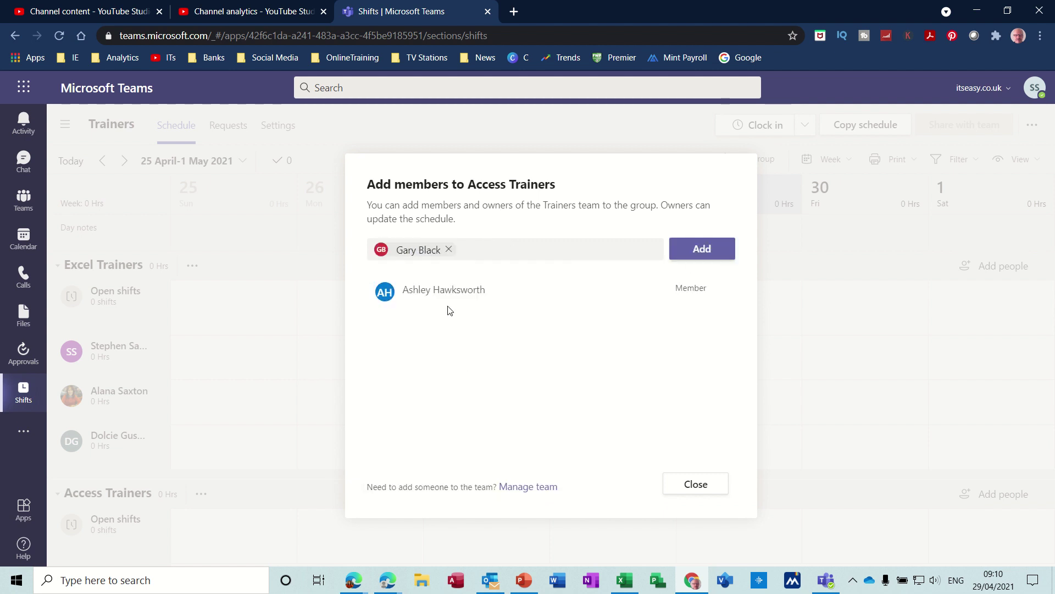
{"action": "left_click", "coordinate": [698, 248]}
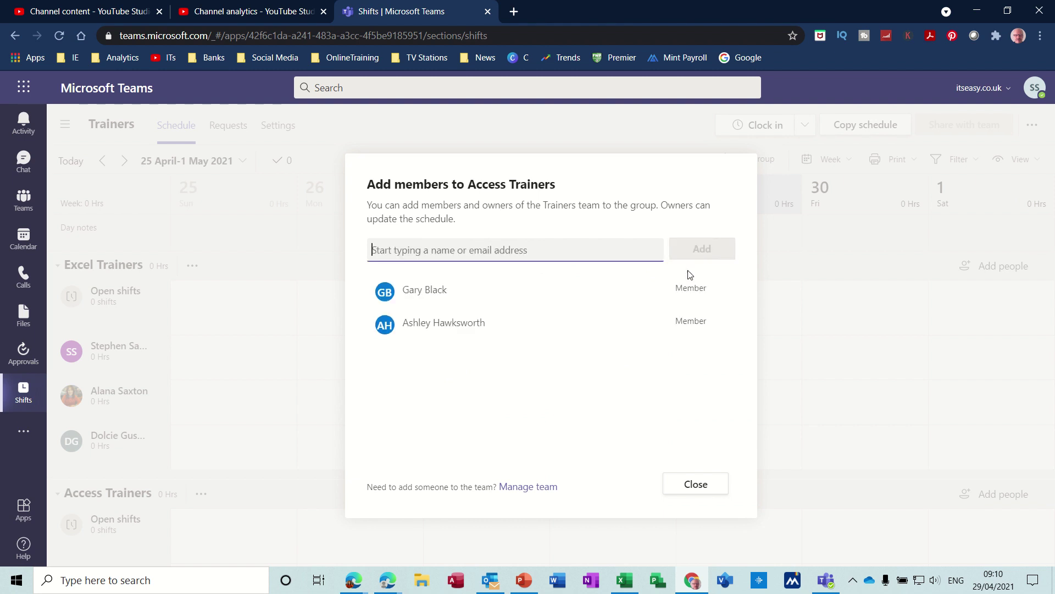
{"action": "left_click", "coordinate": [691, 488]}
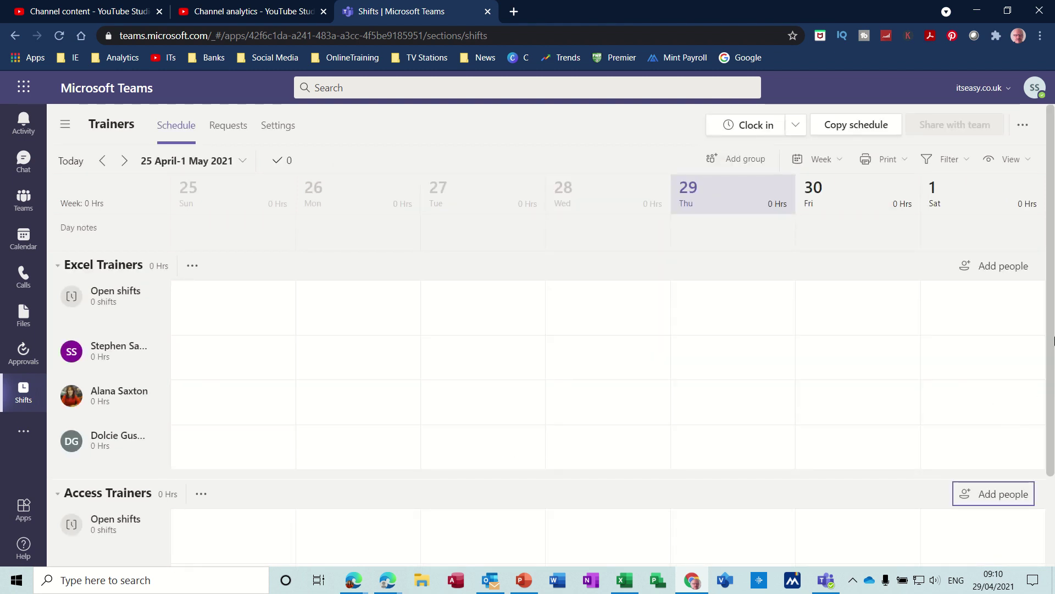
Step: Switch the schedule to Day and Month views, then back to Week
{"action": "scroll", "coordinate": [1053, 336], "scroll_direction": "down", "scroll_amount": 1}
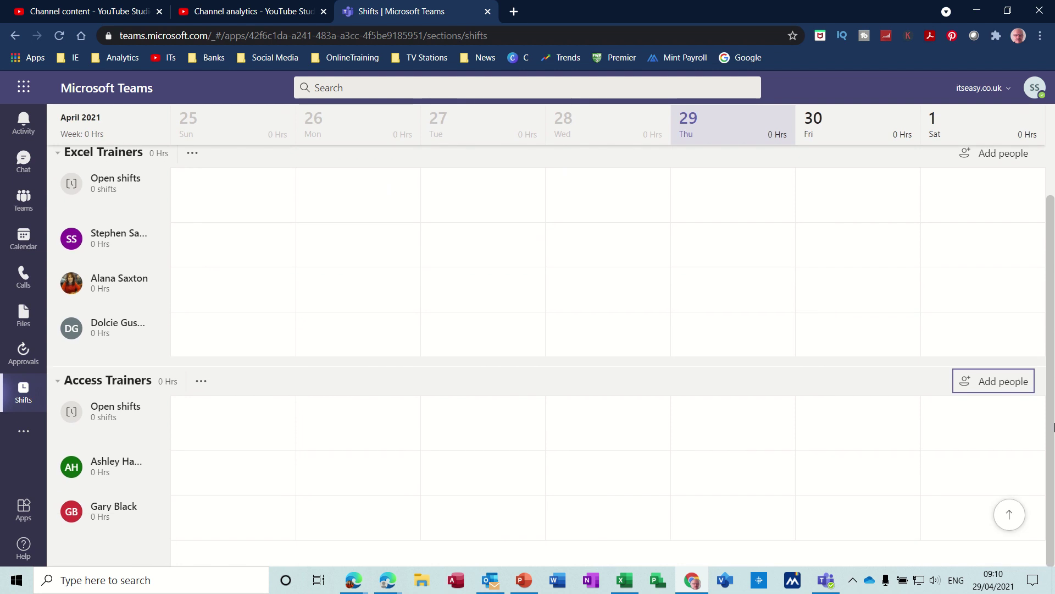
{"action": "scroll", "coordinate": [1052, 365], "scroll_direction": "up", "scroll_amount": 1}
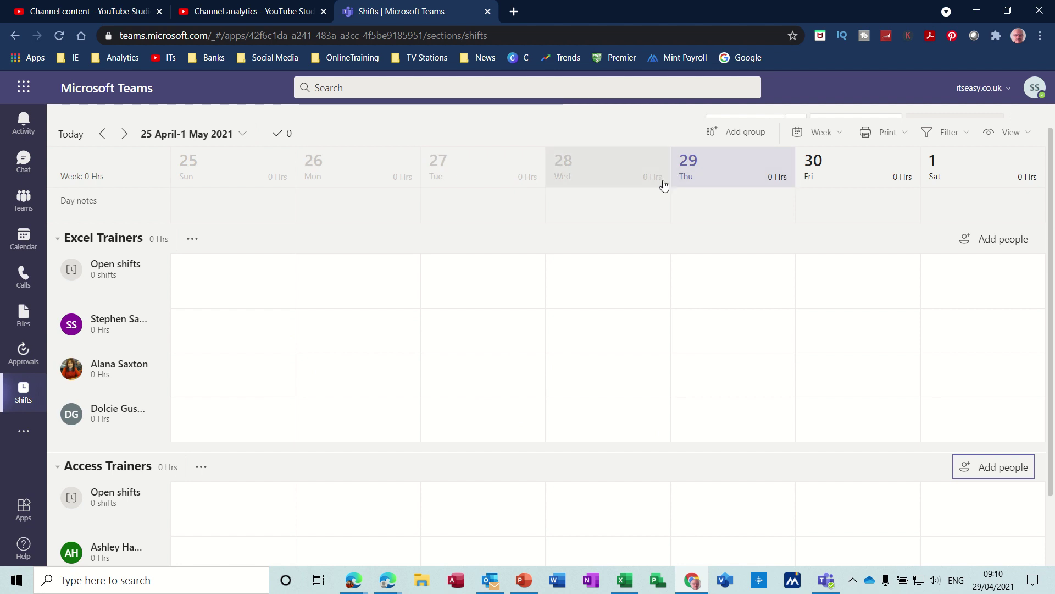
{"action": "left_click", "coordinate": [838, 139]}
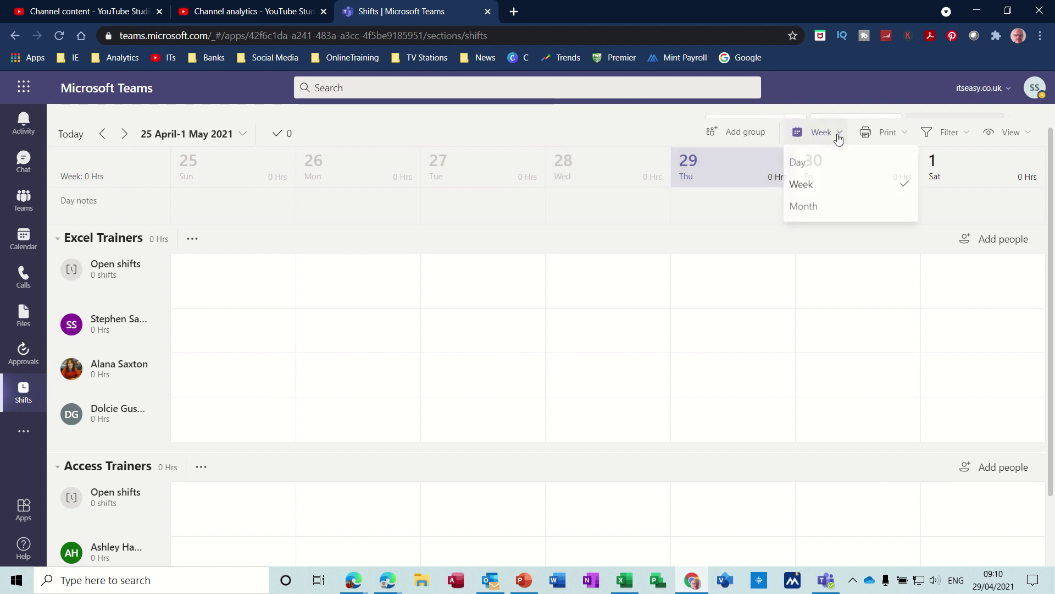
{"action": "left_click", "coordinate": [810, 166]}
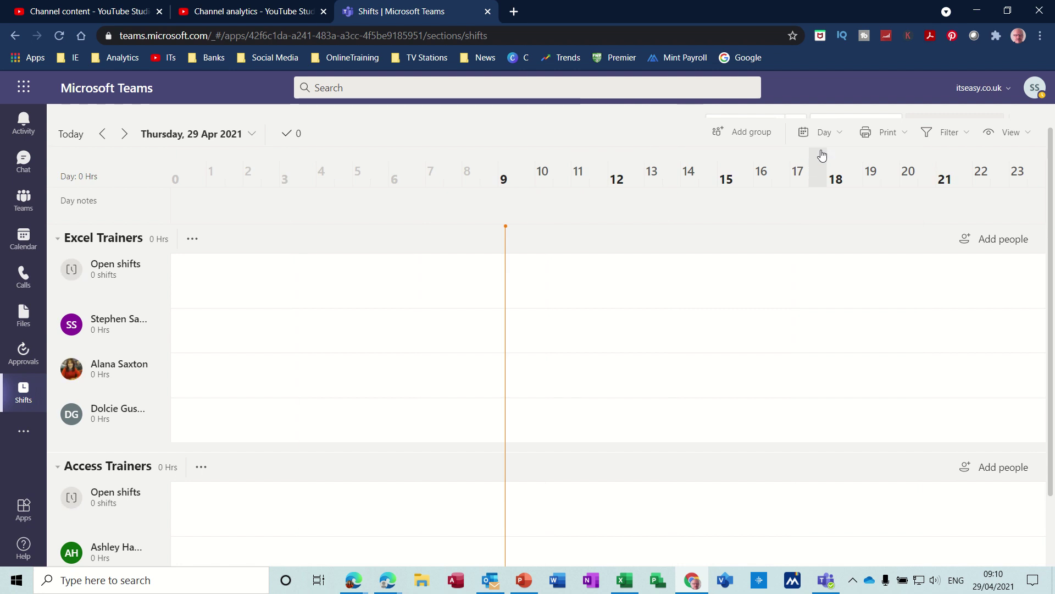
{"action": "left_click", "coordinate": [837, 133]}
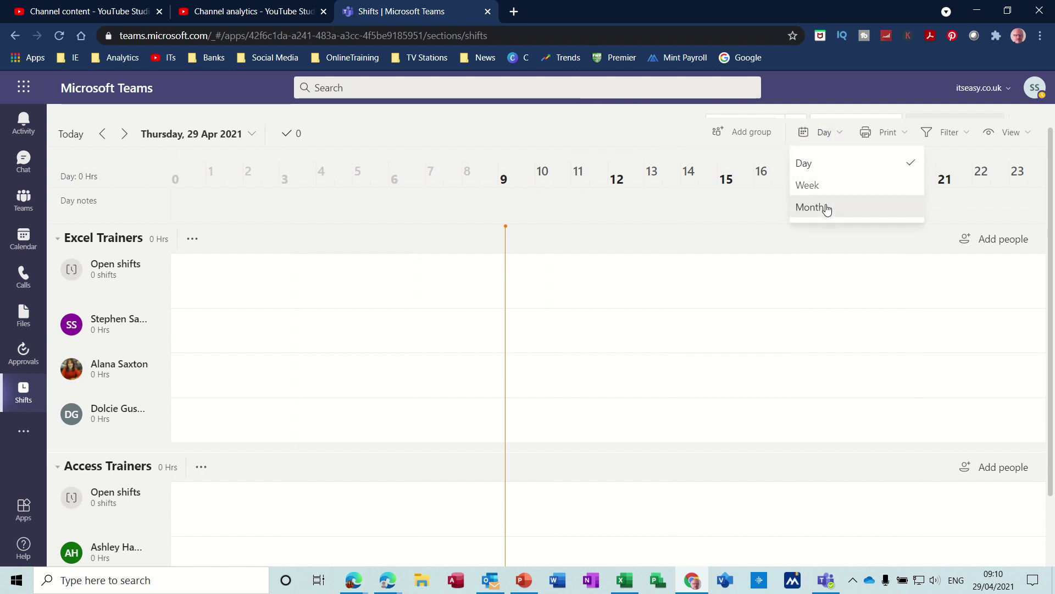
{"action": "left_click", "coordinate": [826, 208]}
{"action": "left_click", "coordinate": [840, 135]}
{"action": "left_click", "coordinate": [818, 187]}
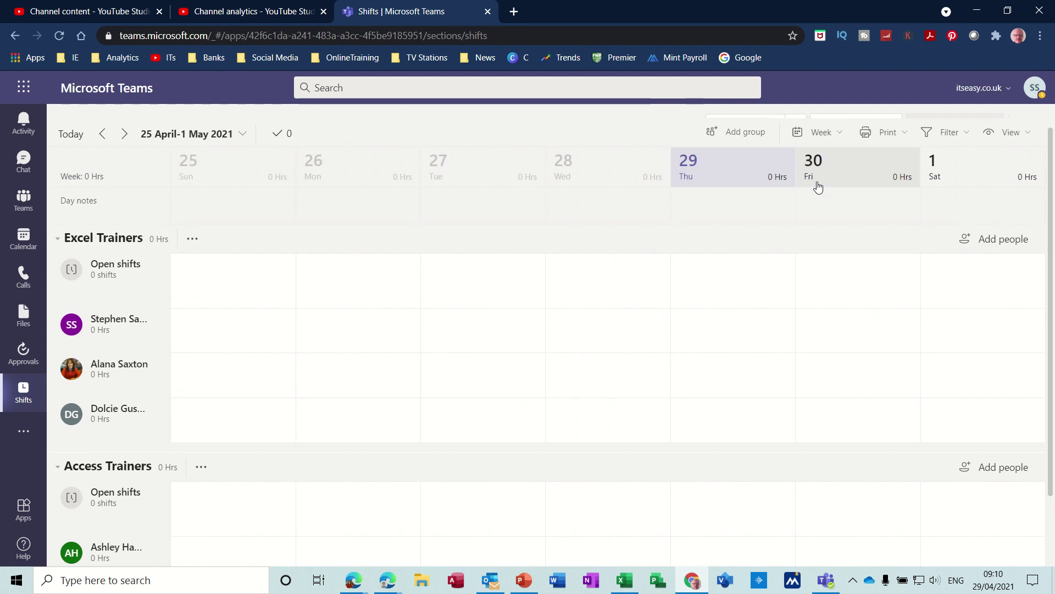
Step: Check the Print and Filter options, then select Thursday 29 in the Excel trainer's row
{"action": "left_click", "coordinate": [906, 136]}
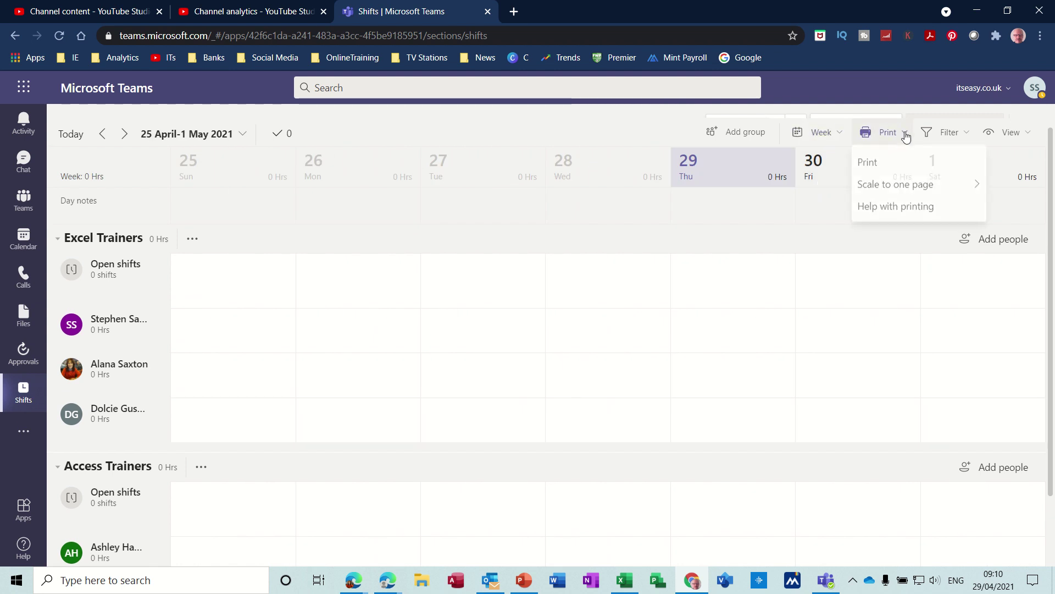
{"action": "left_click", "coordinate": [966, 137]}
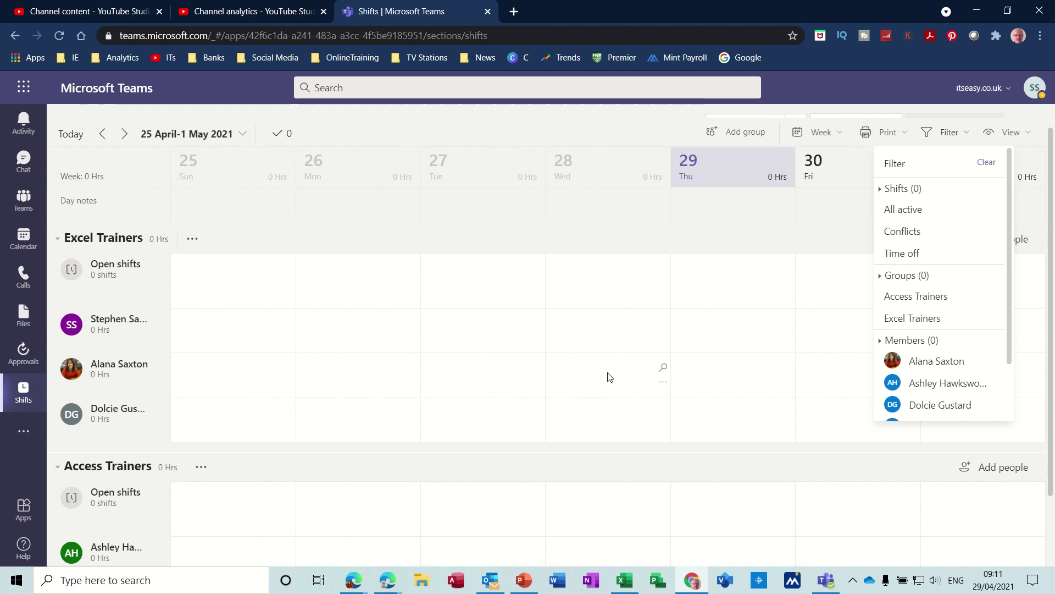
{"action": "left_click", "coordinate": [711, 381]}
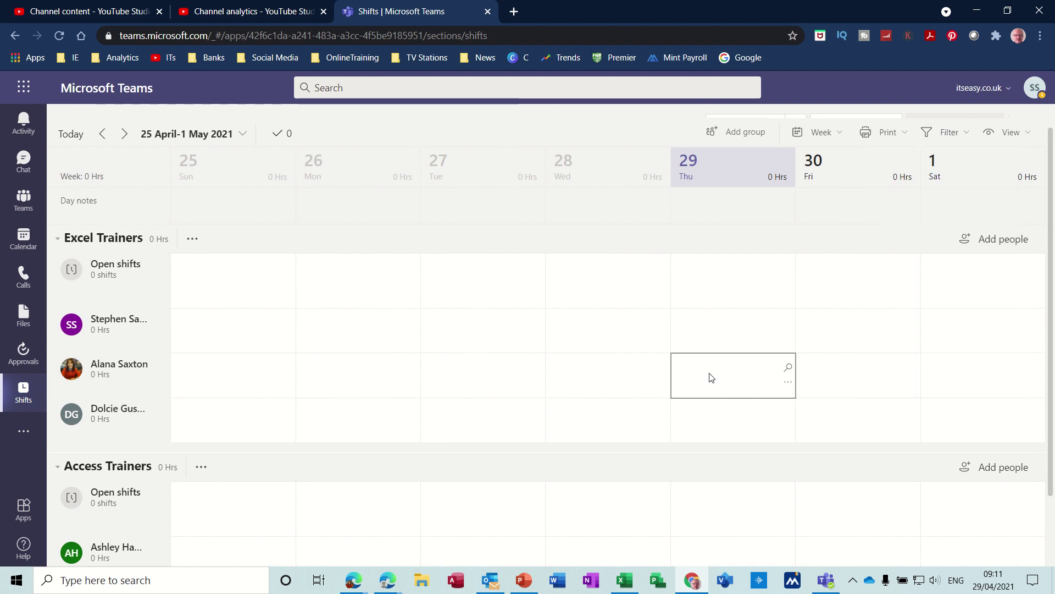
Step: Start a new shift on Thursday 29 April and make it green
{"action": "double_click", "coordinate": [715, 377]}
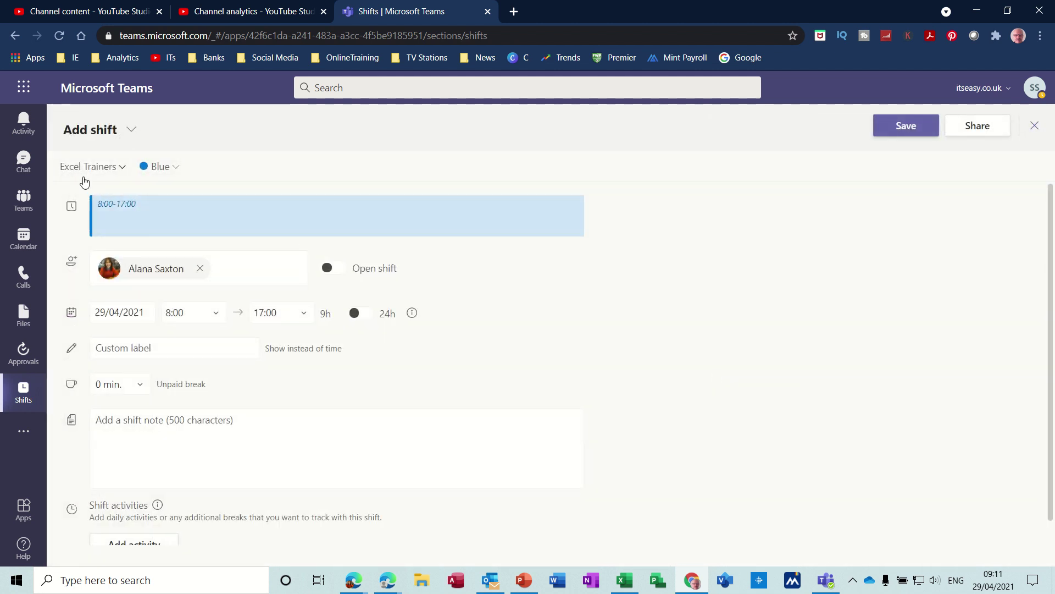
{"action": "left_click", "coordinate": [175, 174]}
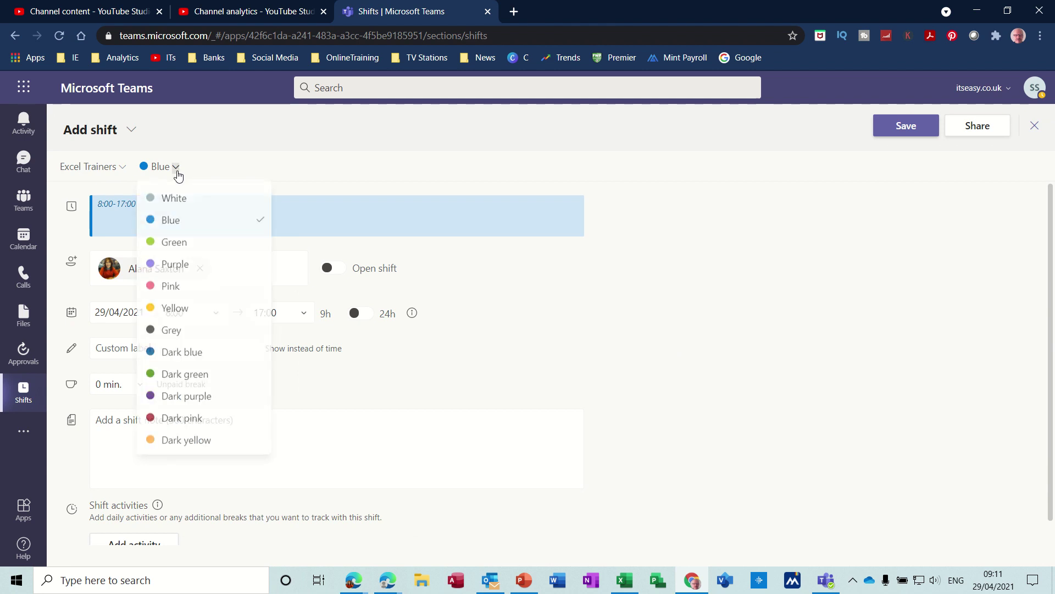
{"action": "left_click", "coordinate": [179, 244]}
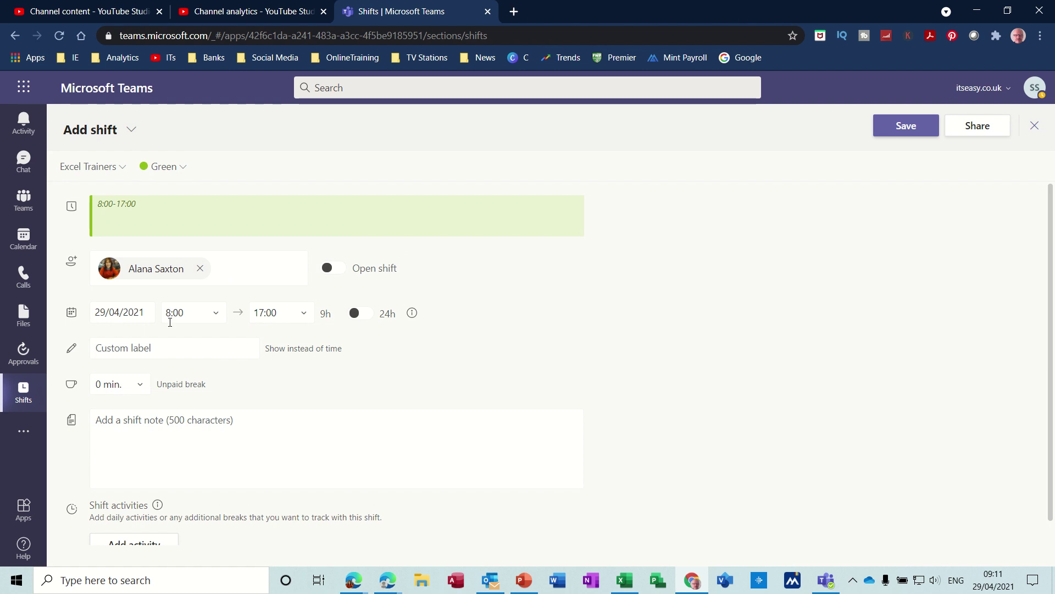
Step: Try a 9:00 start time and toggle the 24-hour shift option
{"action": "left_click", "coordinate": [218, 316]}
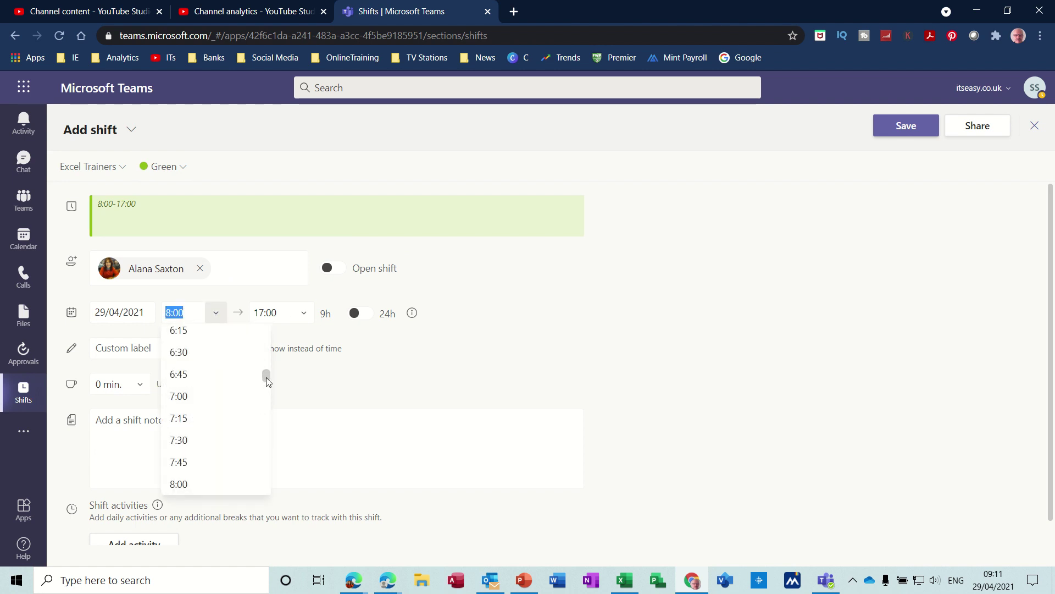
{"action": "left_click_drag", "start_coordinate": [267, 382], "coordinate": [266, 387]}
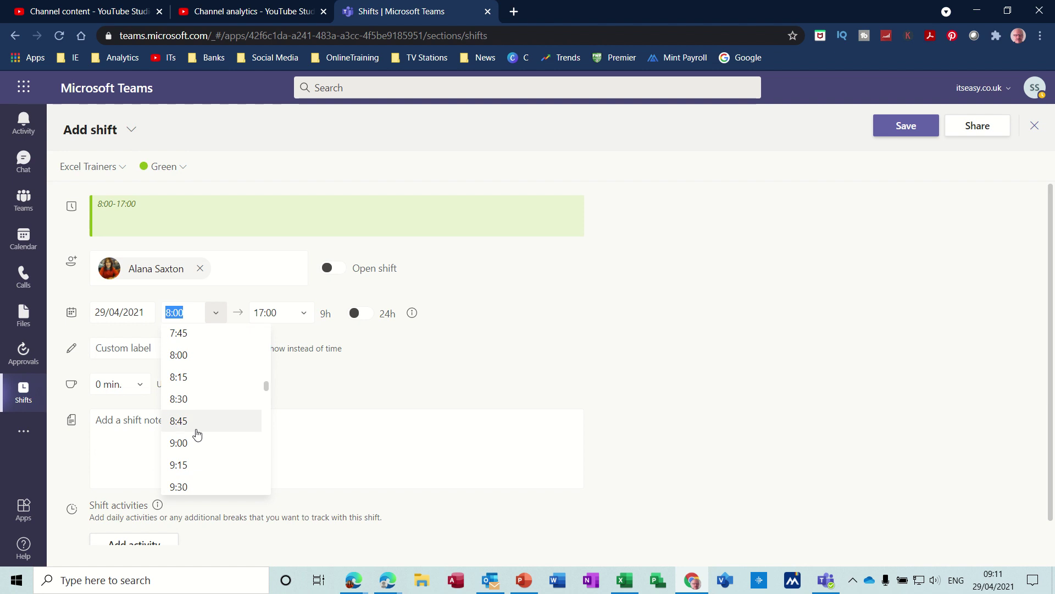
{"action": "left_click", "coordinate": [189, 443]}
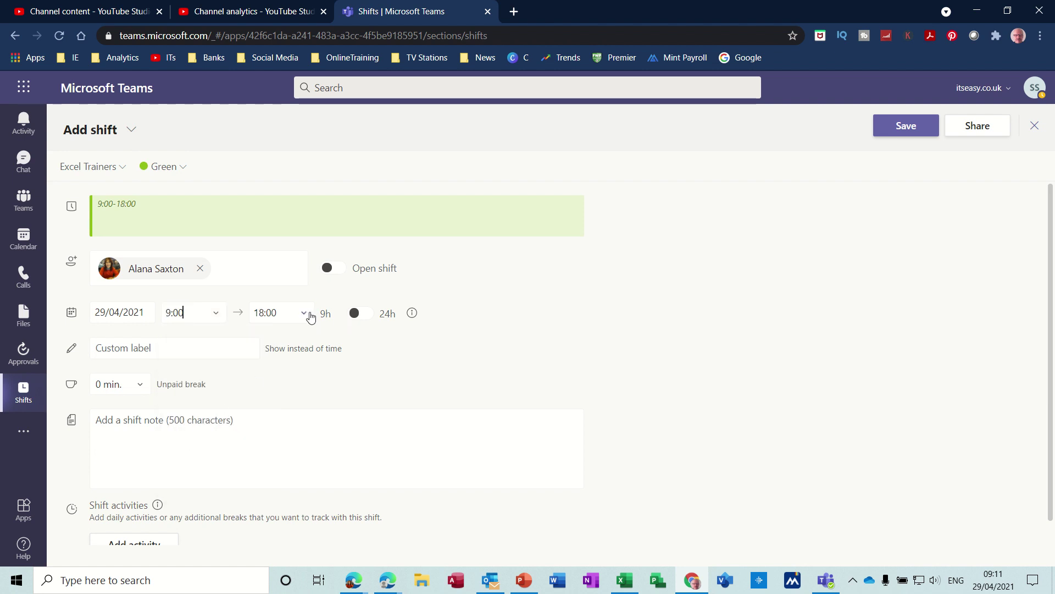
{"action": "left_click", "coordinate": [354, 316]}
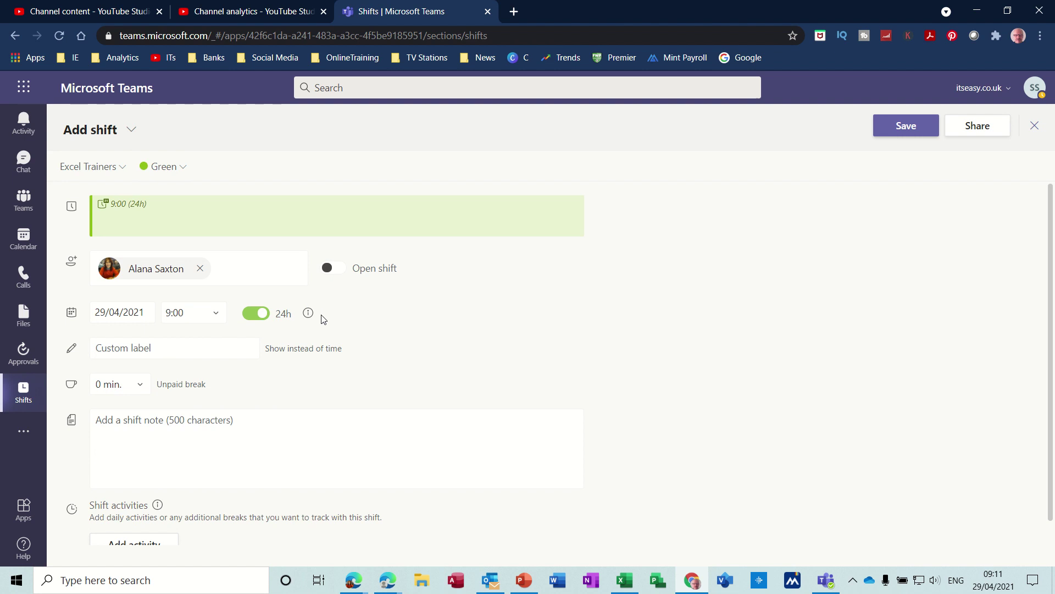
{"action": "left_click", "coordinate": [264, 315]}
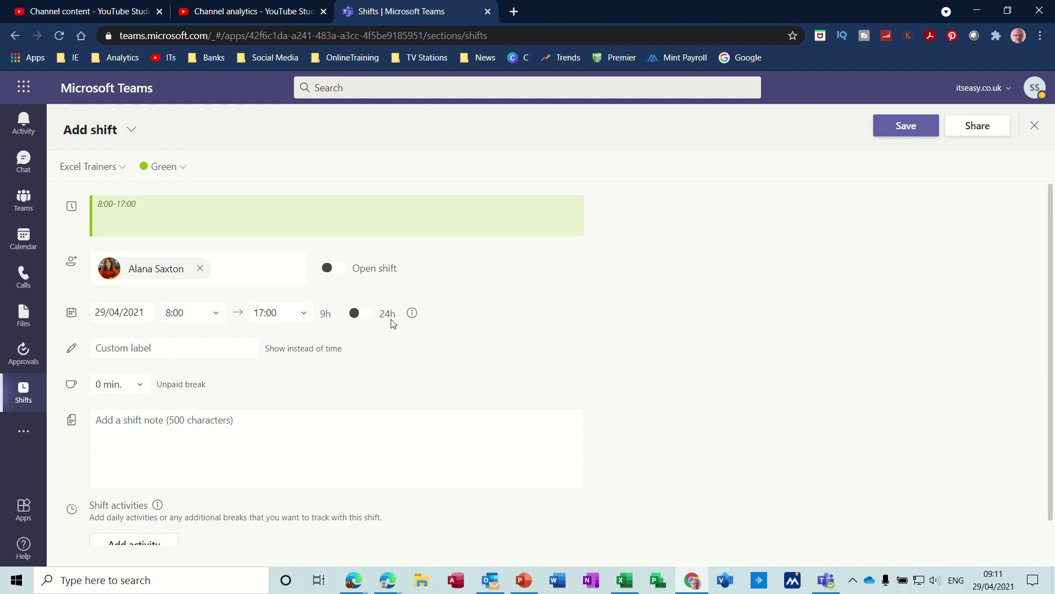
{"action": "left_click", "coordinate": [356, 314]}
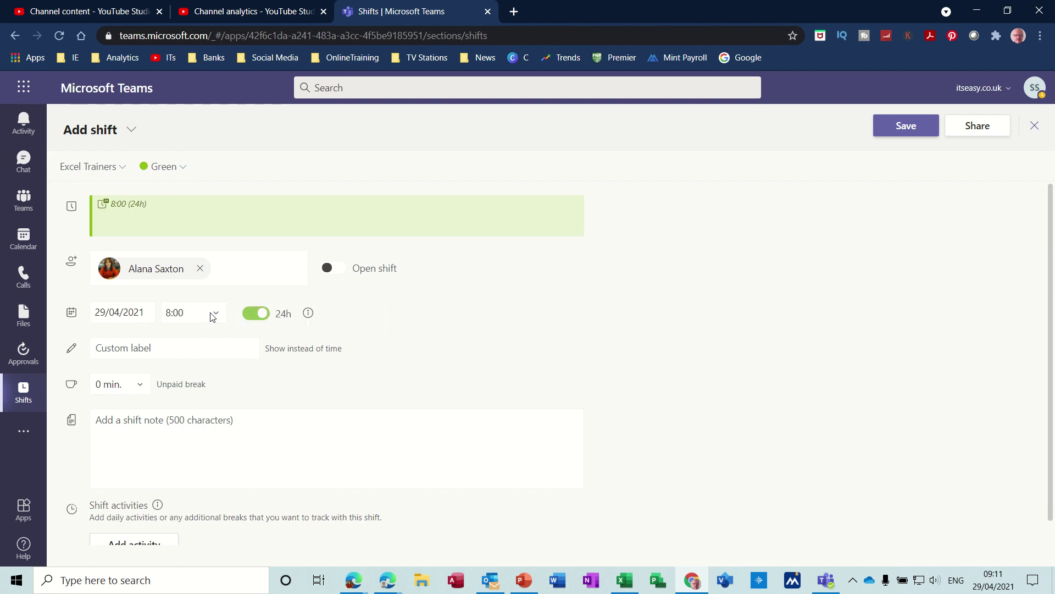
Step: Keep the shift at 8:00–17:00 and discard a trial custom label
{"action": "left_click", "coordinate": [265, 320]}
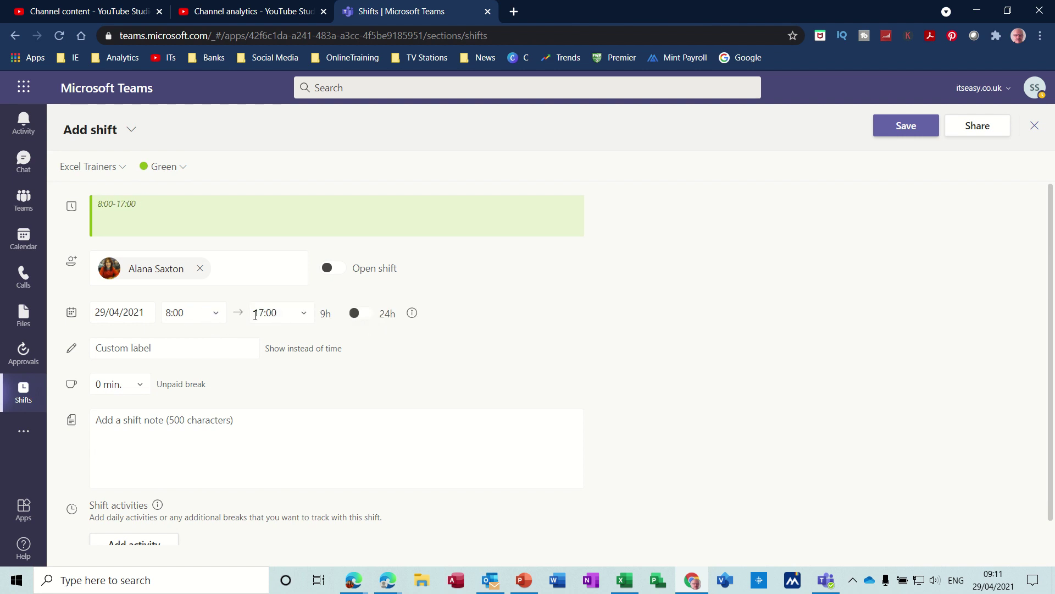
{"action": "left_click", "coordinate": [199, 348]}
{"action": "type", "text": "Exce"}
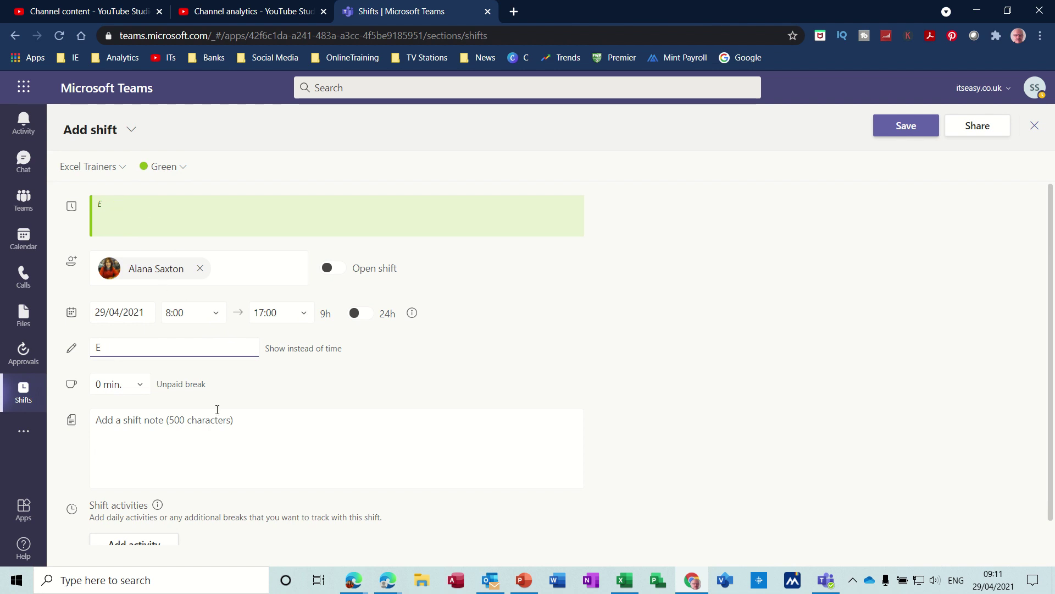
{"action": "key", "text": "BackSpace"}
Step: Set a 30-minute unpaid break and add the note 'Arrive 30 min before start time'
{"action": "left_click", "coordinate": [140, 385]}
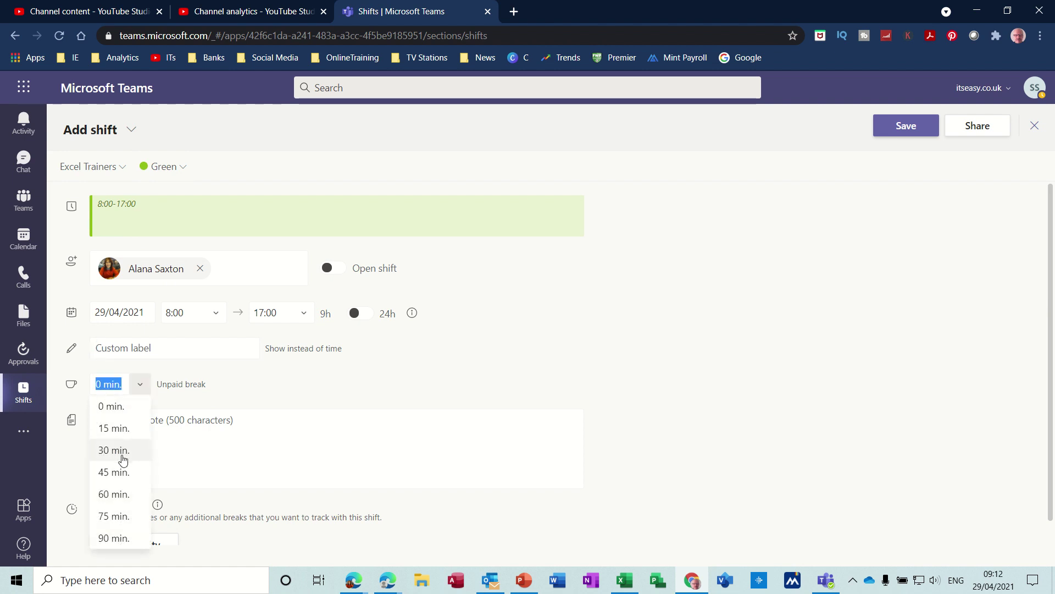
{"action": "left_click", "coordinate": [121, 456]}
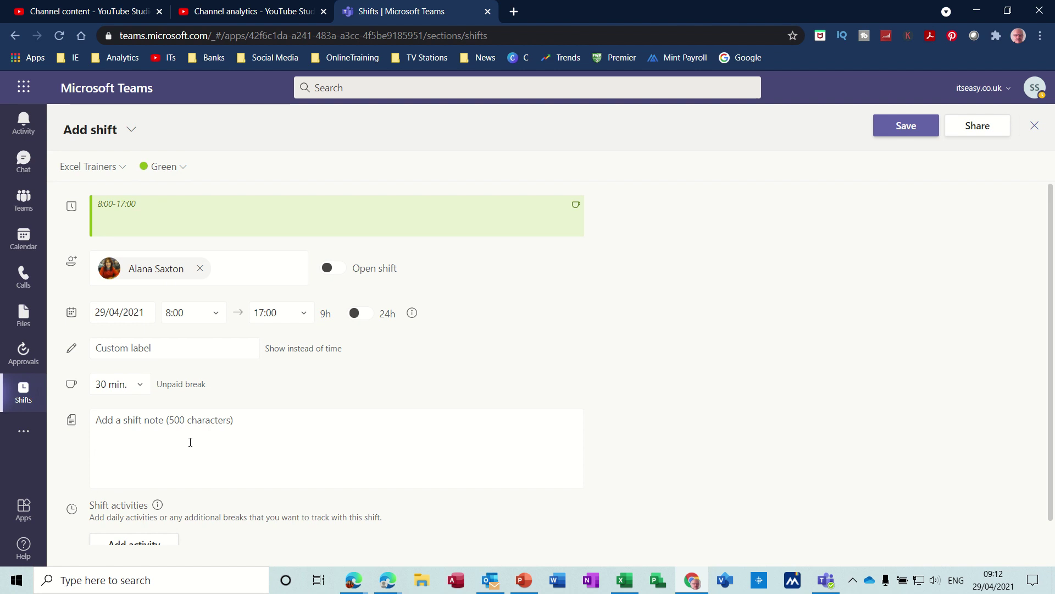
{"action": "left_click", "coordinate": [110, 427]}
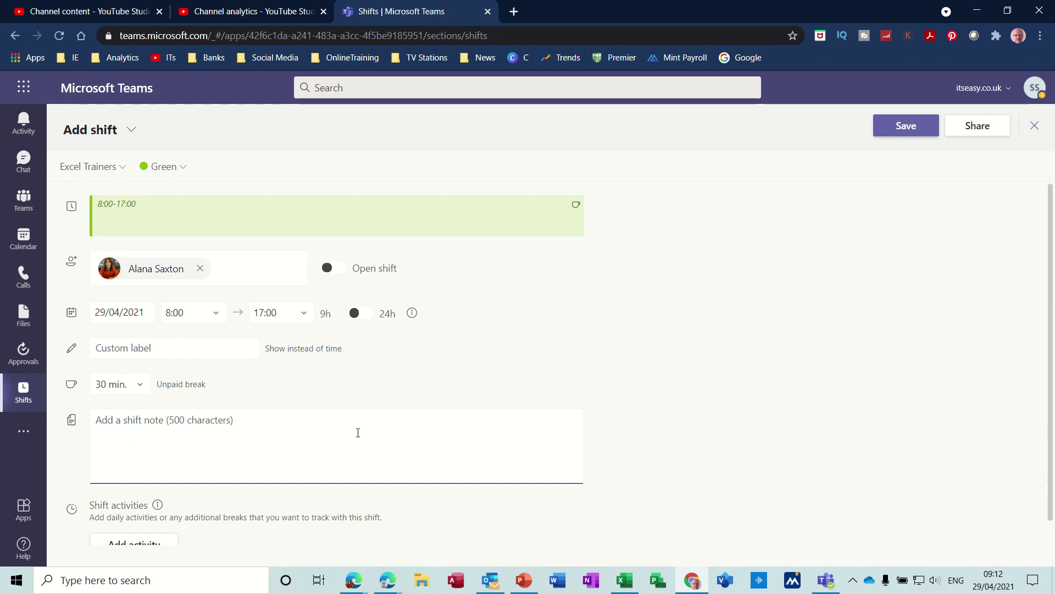
{"action": "type", "text": "Arrive 30 min before start time"}
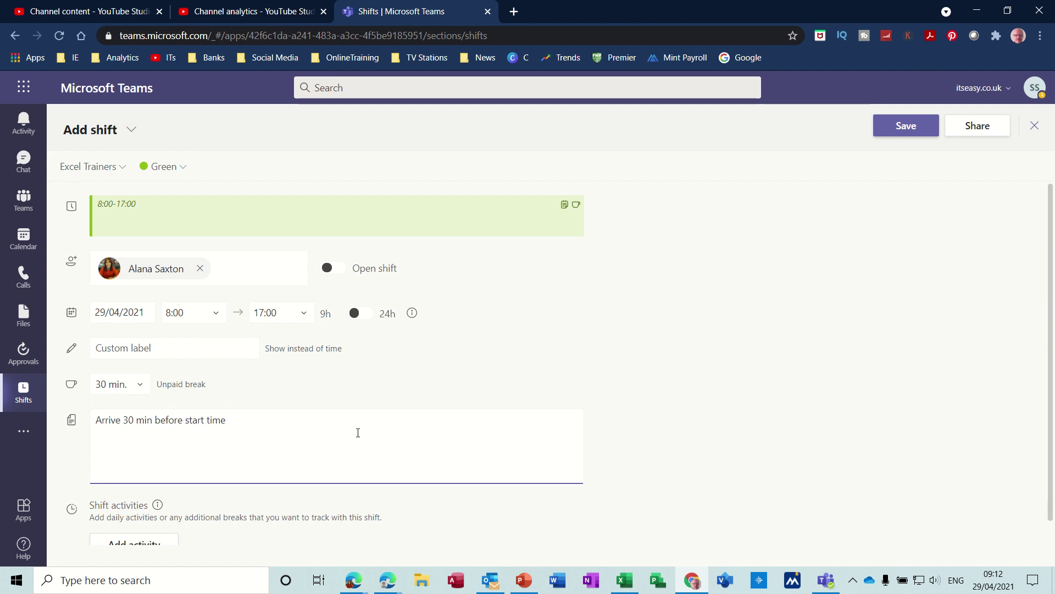
{"action": "left_click_drag", "start_coordinate": [1052, 232], "coordinate": [1054, 278]}
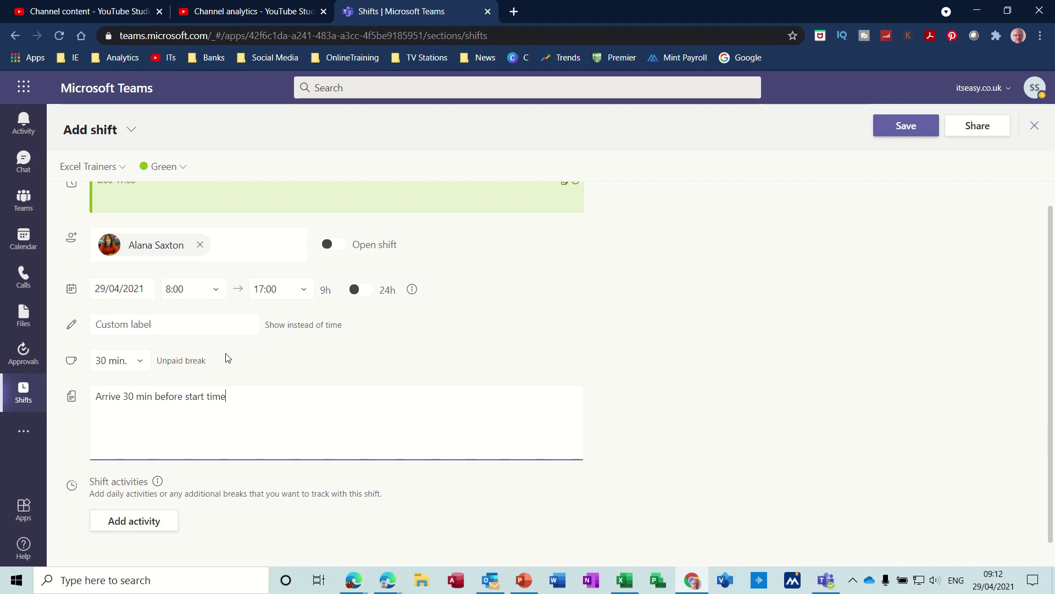
Step: Add activities Prep 8:00–8:30 and test 8:30–8:45 to the shift
{"action": "left_click", "coordinate": [151, 525]}
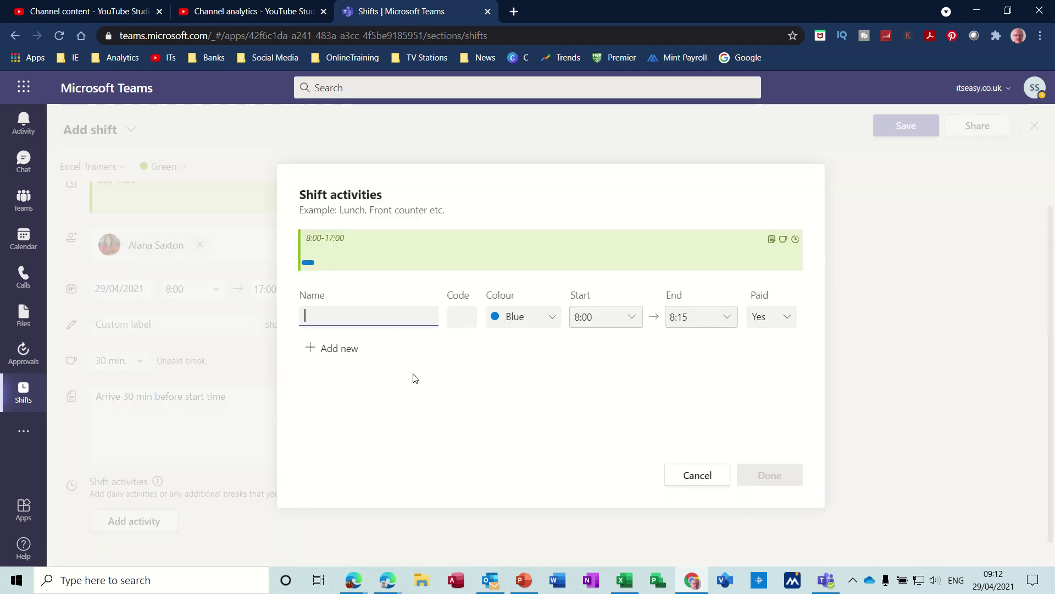
{"action": "type", "text": "Prep"}
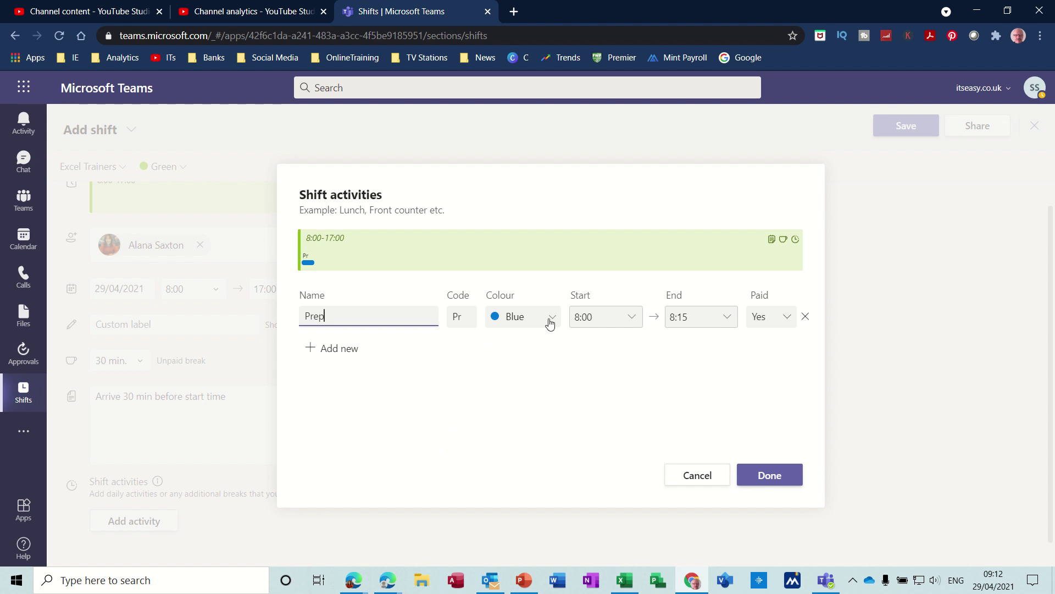
{"action": "left_click", "coordinate": [729, 323]}
{"action": "left_click", "coordinate": [694, 363]}
{"action": "left_click", "coordinate": [333, 349]}
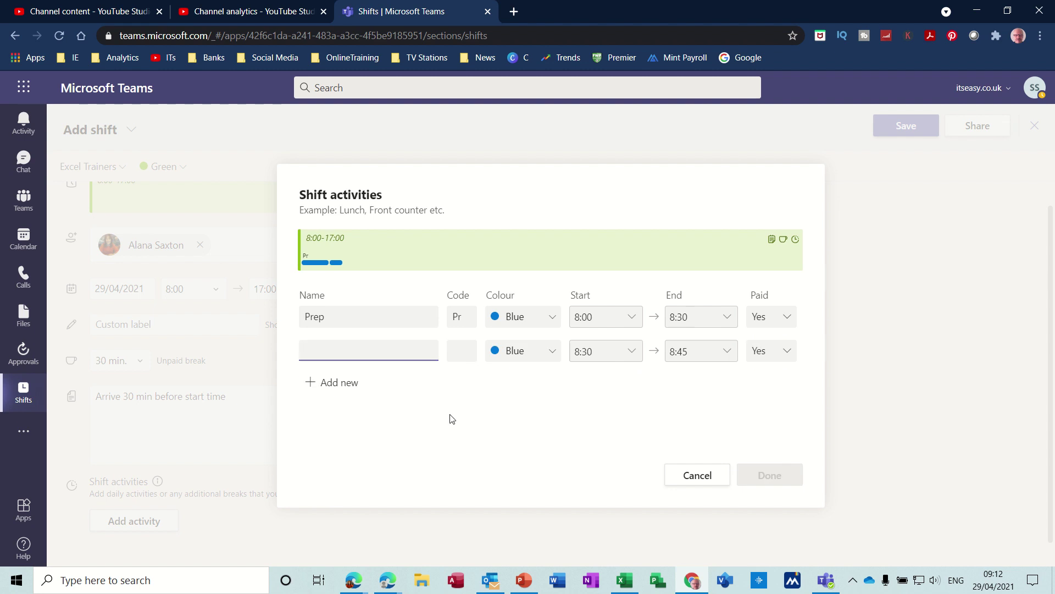
{"action": "type", "text": "test"}
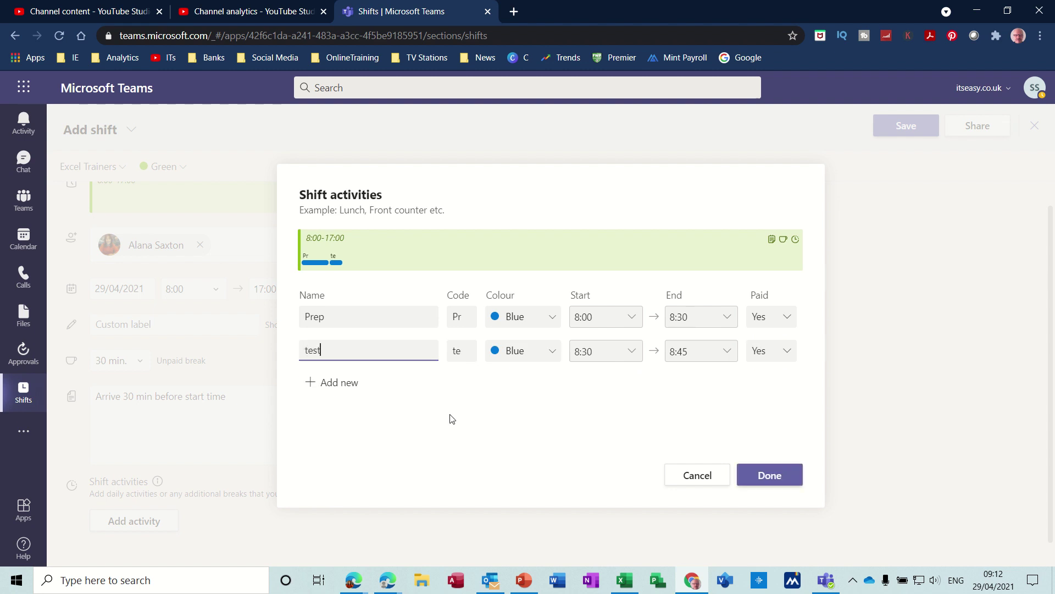
{"action": "left_click", "coordinate": [727, 354]}
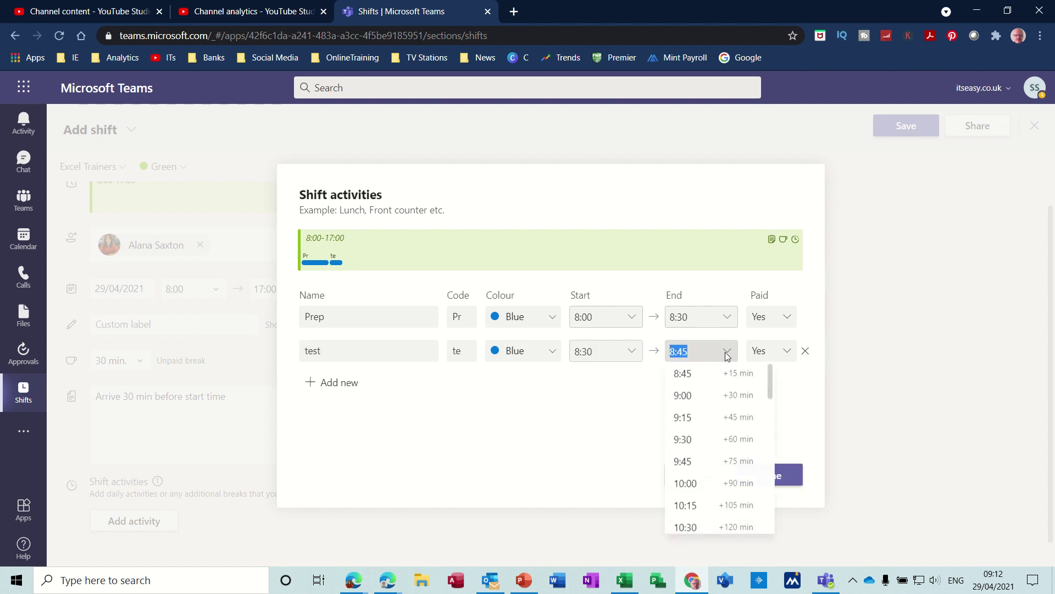
{"action": "left_click", "coordinate": [704, 381]}
Step: Add activities Deliver 8:45–12:30 and Lunch 12:30–13:00
{"action": "left_click", "coordinate": [339, 382]}
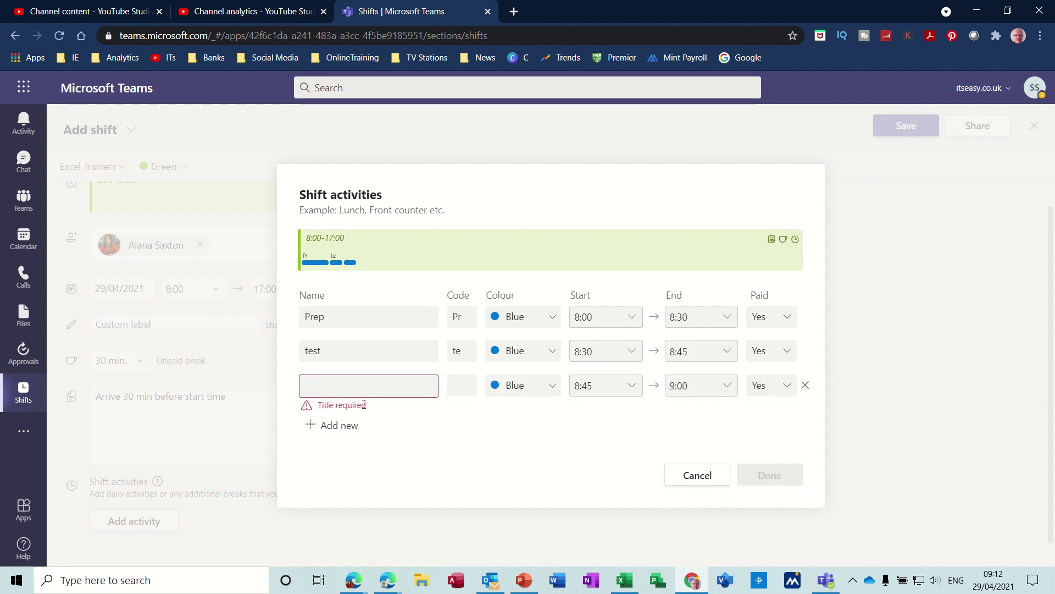
{"action": "type", "text": "Deliver"}
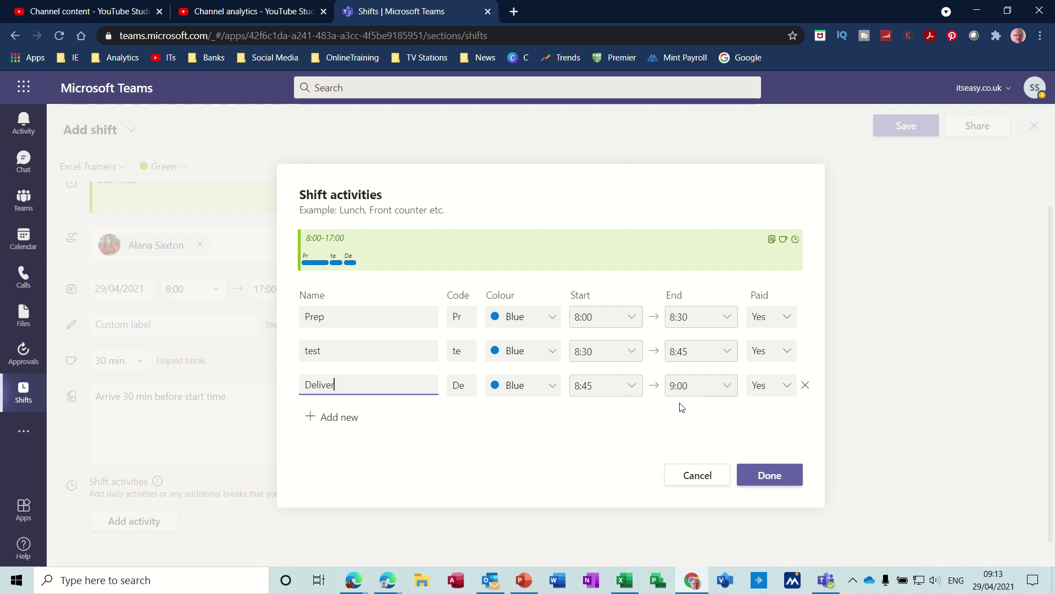
{"action": "left_click", "coordinate": [727, 389]}
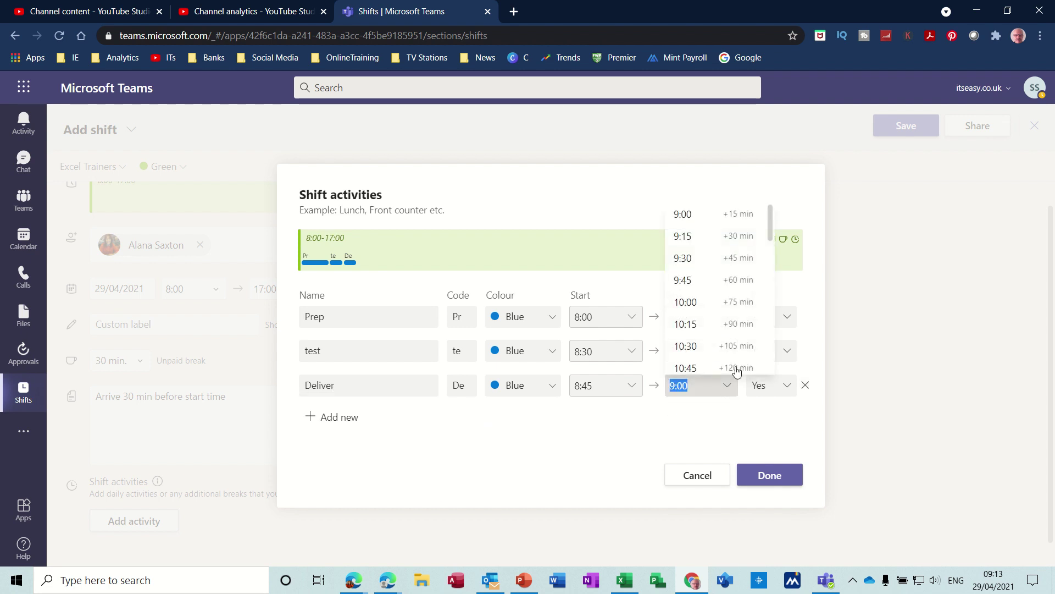
{"action": "left_click_drag", "start_coordinate": [770, 234], "coordinate": [770, 286]}
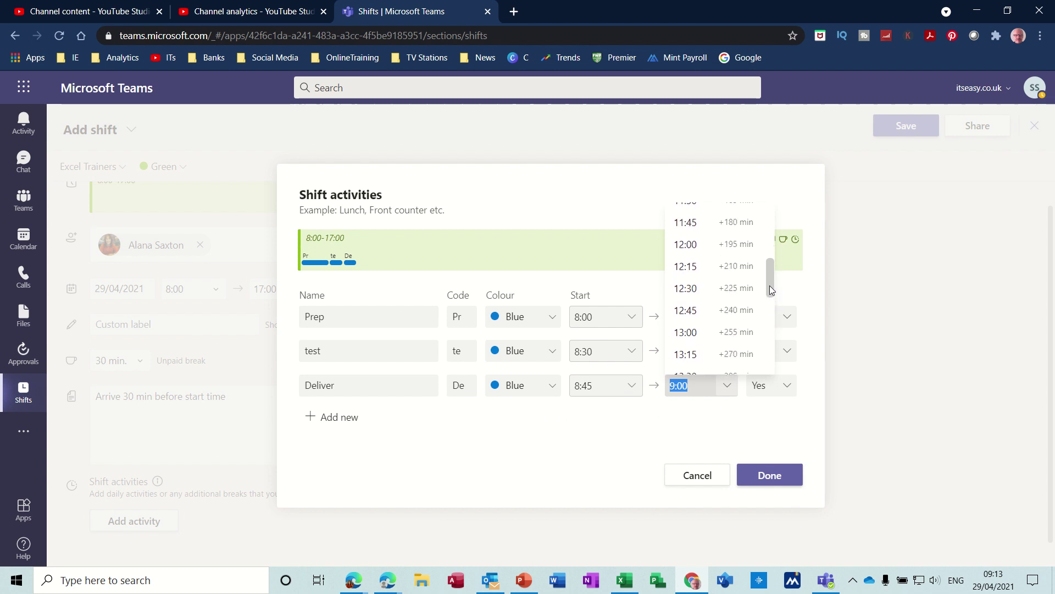
{"action": "left_click", "coordinate": [687, 290]}
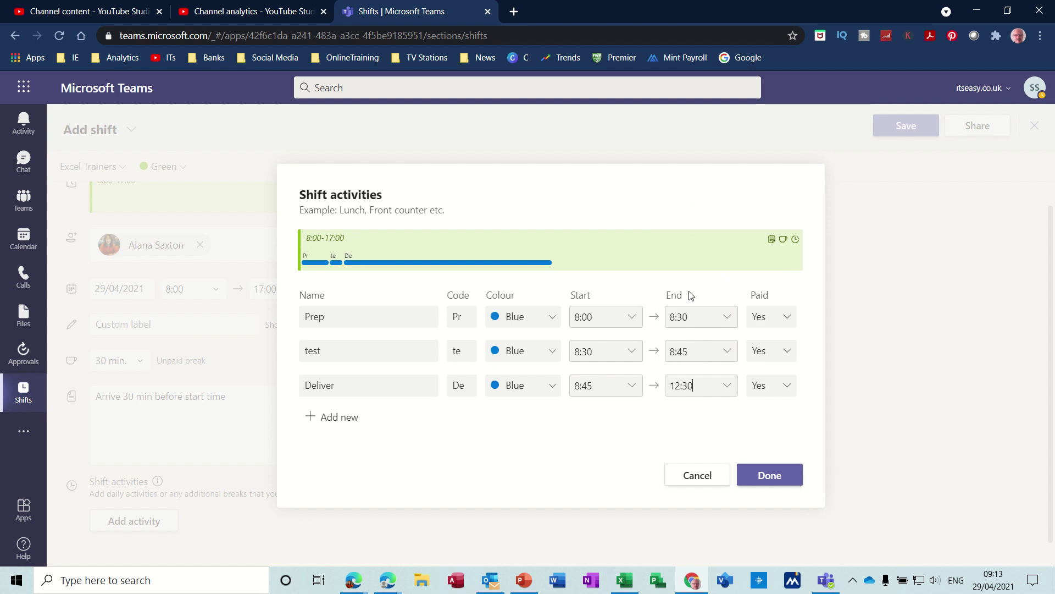
{"action": "left_click", "coordinate": [335, 419]}
{"action": "type", "text": "Lunch"}
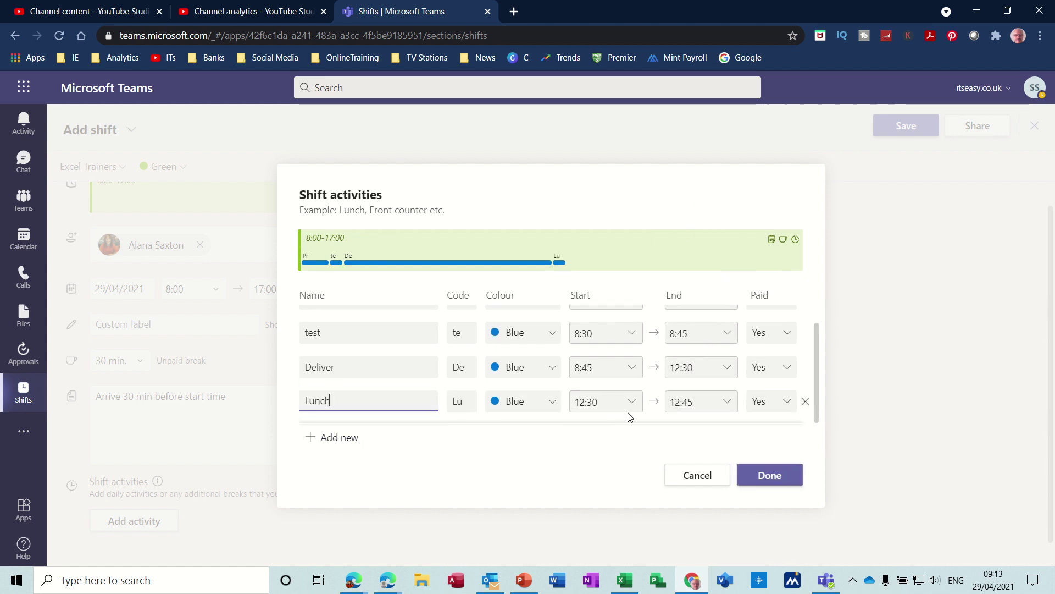
{"action": "left_click", "coordinate": [736, 407]}
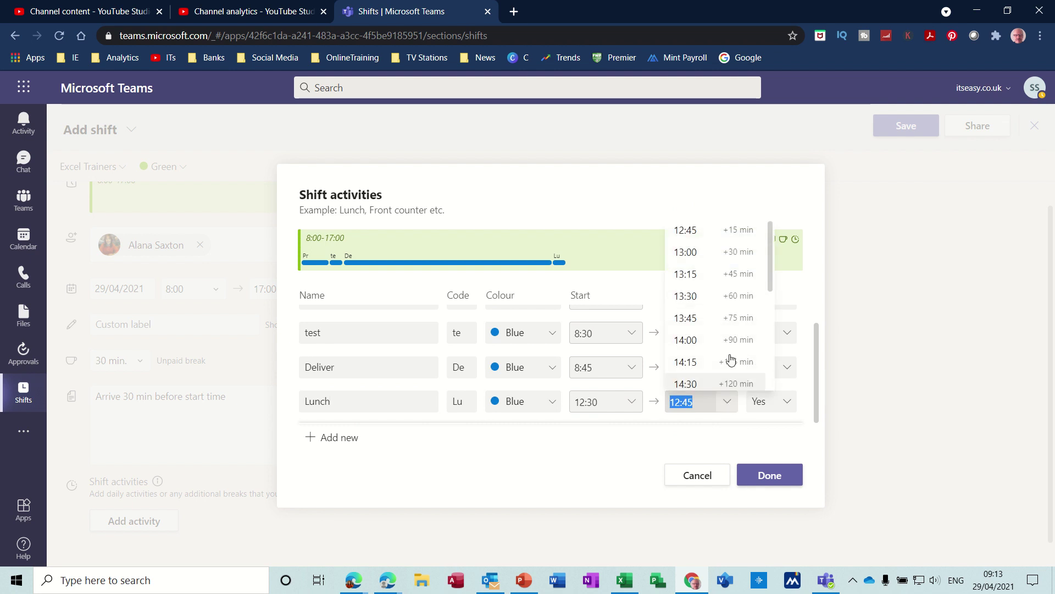
{"action": "left_click", "coordinate": [692, 253]}
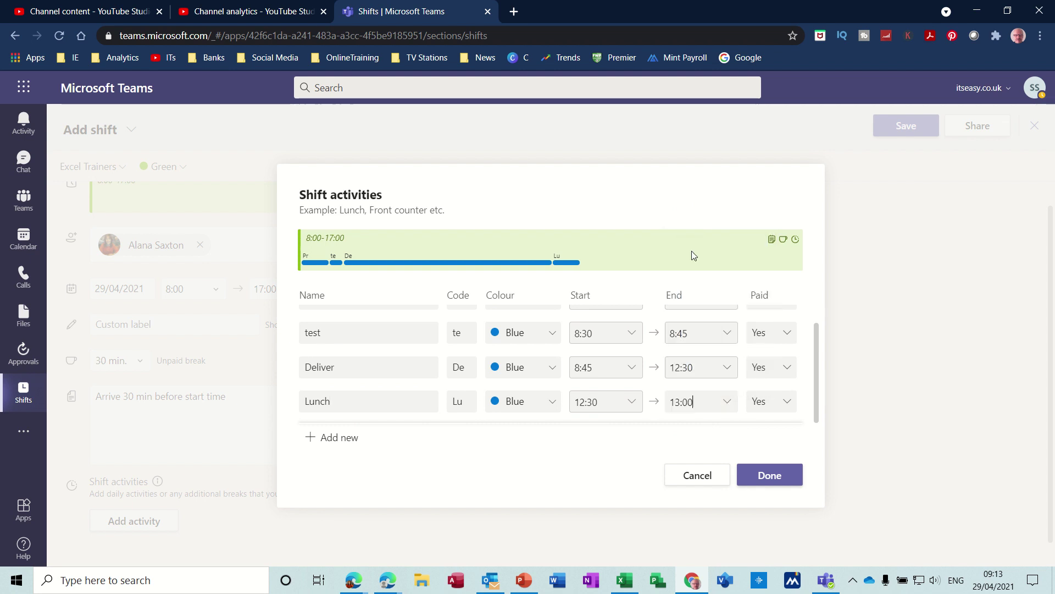
Step: Add a final Deliver activity 13:00–16:00 and confirm the activities
{"action": "left_click", "coordinate": [339, 438]}
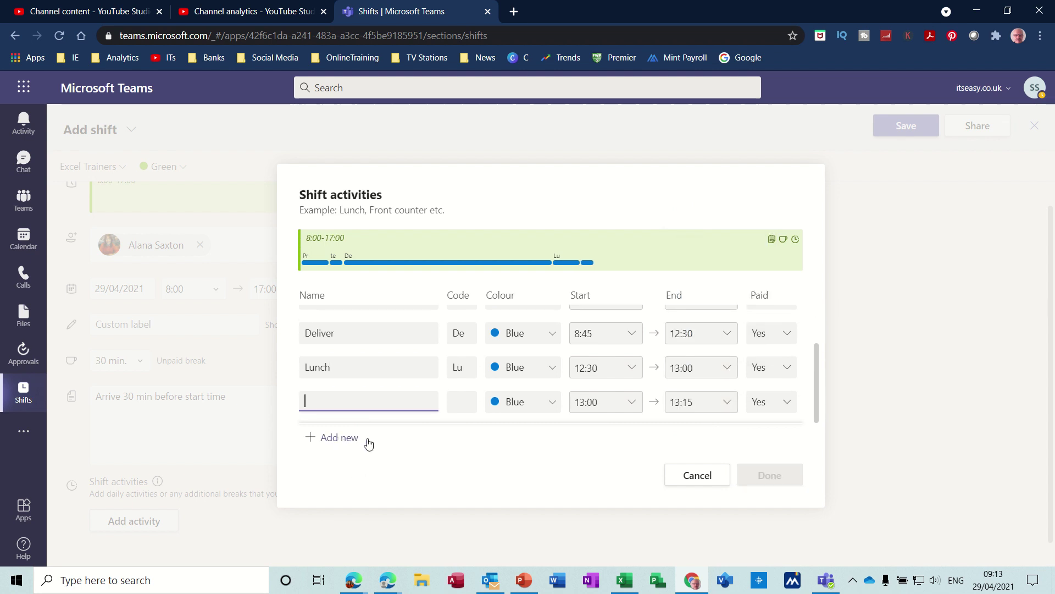
{"action": "type", "text": "De"}
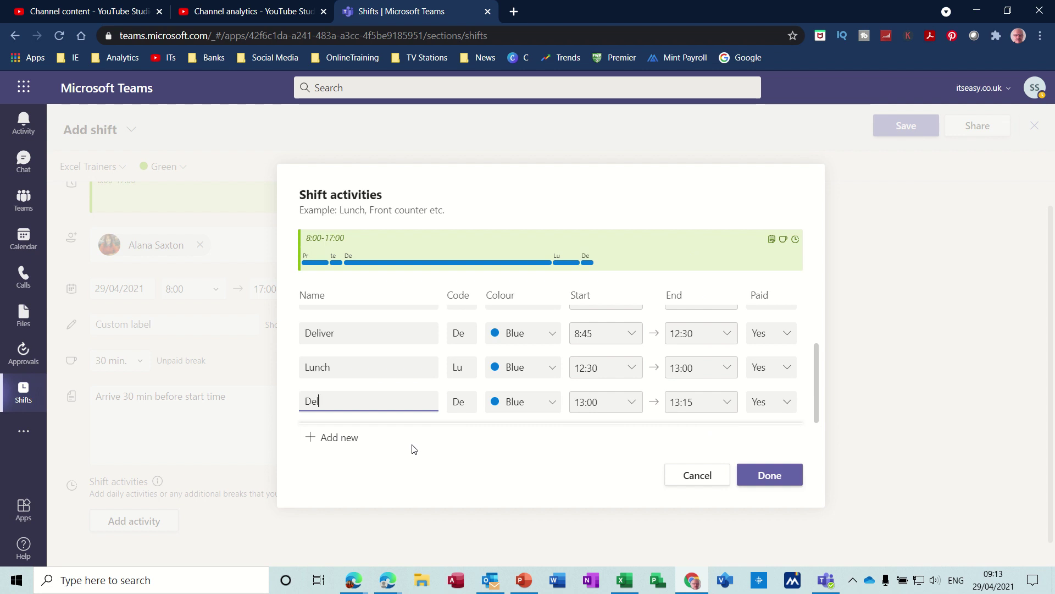
{"action": "type", "text": "liver"}
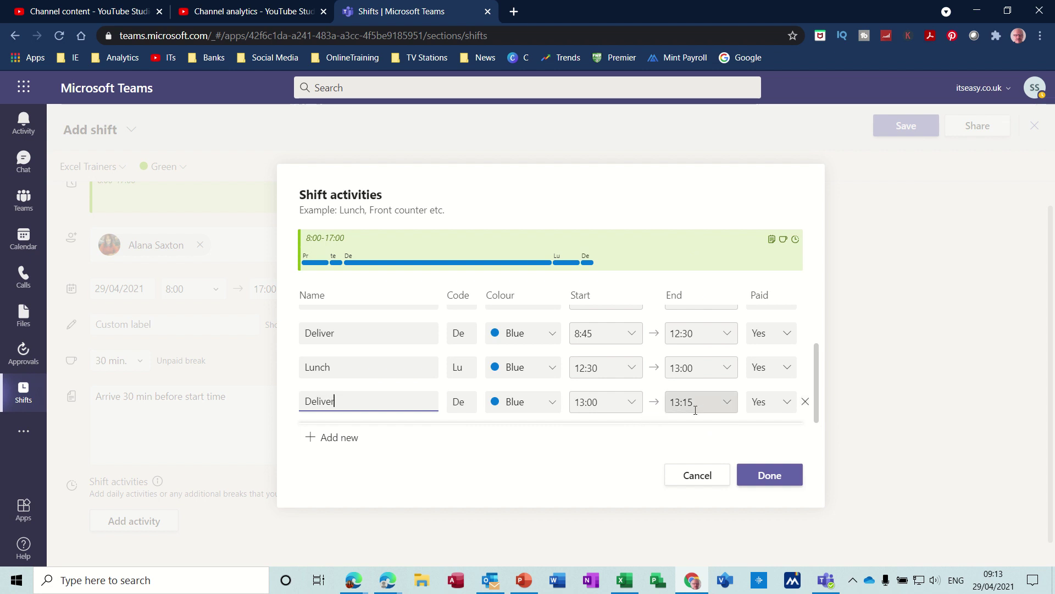
{"action": "left_click", "coordinate": [727, 408]}
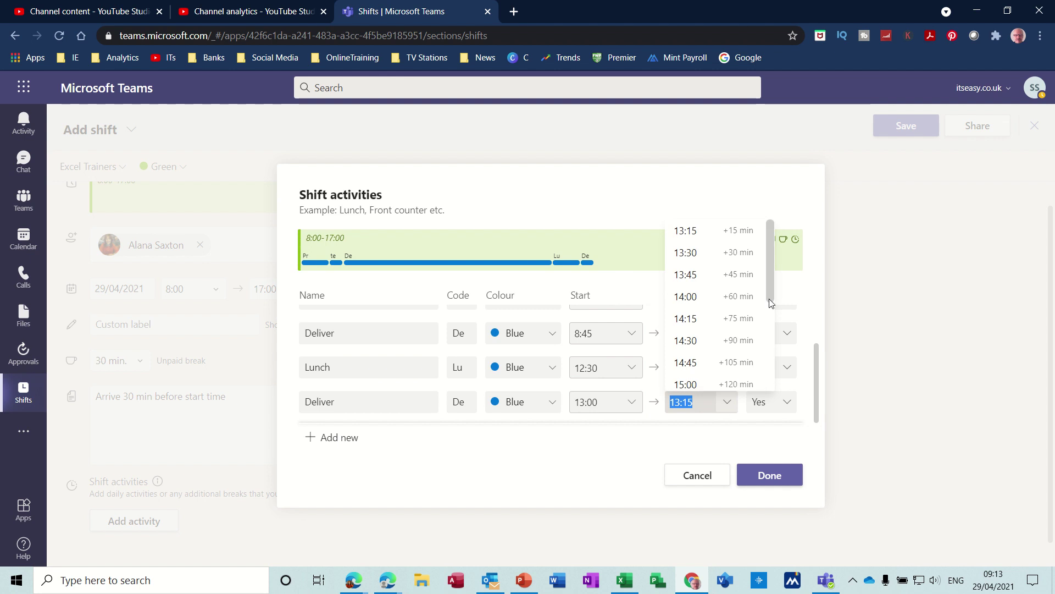
{"action": "left_click_drag", "start_coordinate": [771, 280], "coordinate": [771, 338]}
{"action": "left_click", "coordinate": [677, 358]}
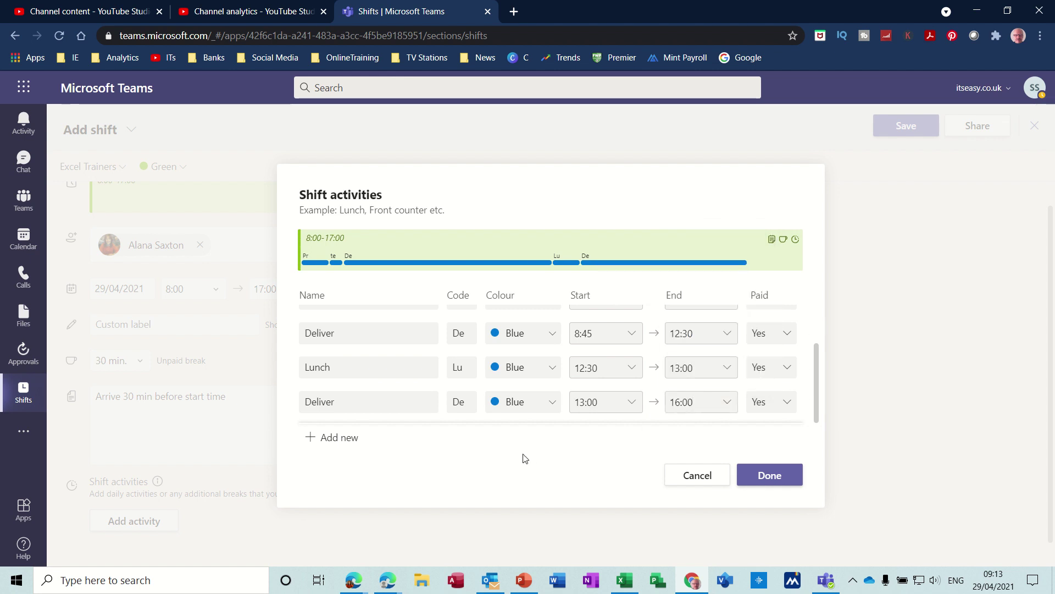
{"action": "left_click", "coordinate": [757, 477]}
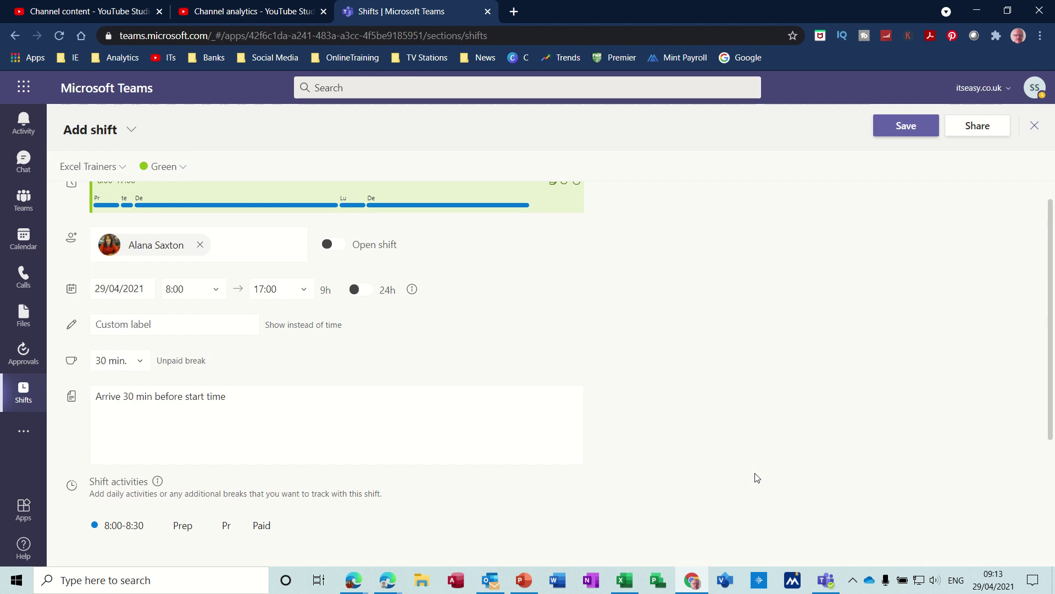
{"action": "scroll", "coordinate": [659, 451], "scroll_direction": "down", "scroll_amount": 3}
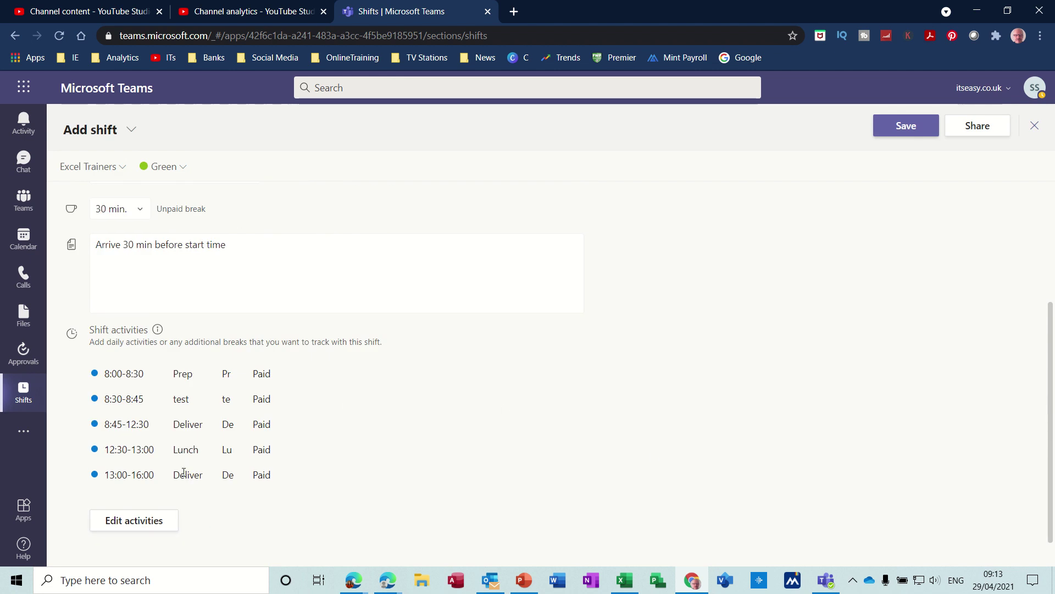
{"action": "left_click_drag", "start_coordinate": [1051, 349], "coordinate": [1054, 179]}
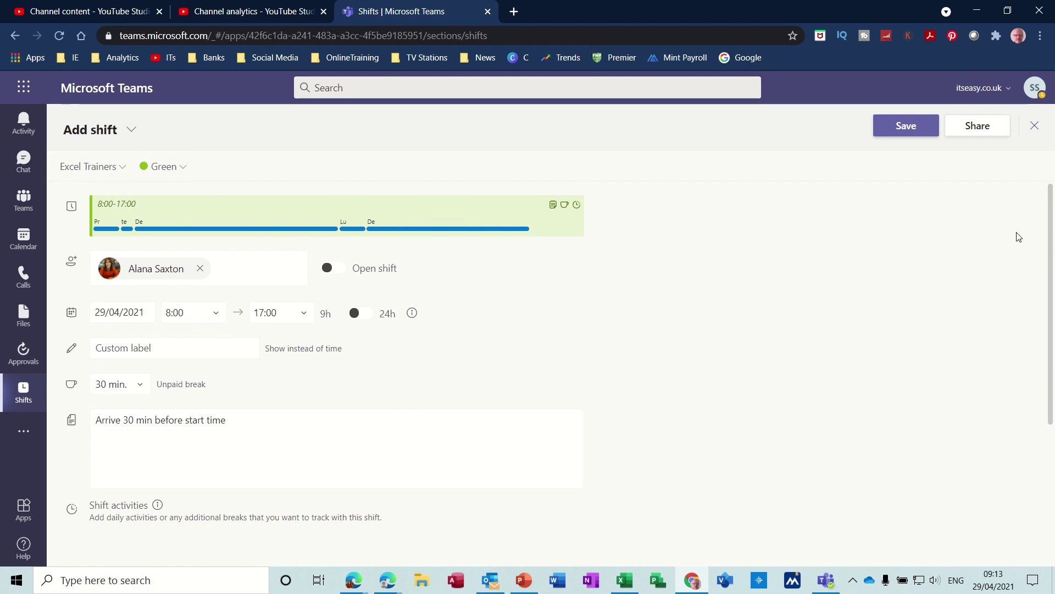
{"action": "left_click_drag", "start_coordinate": [1053, 236], "coordinate": [1054, 349]}
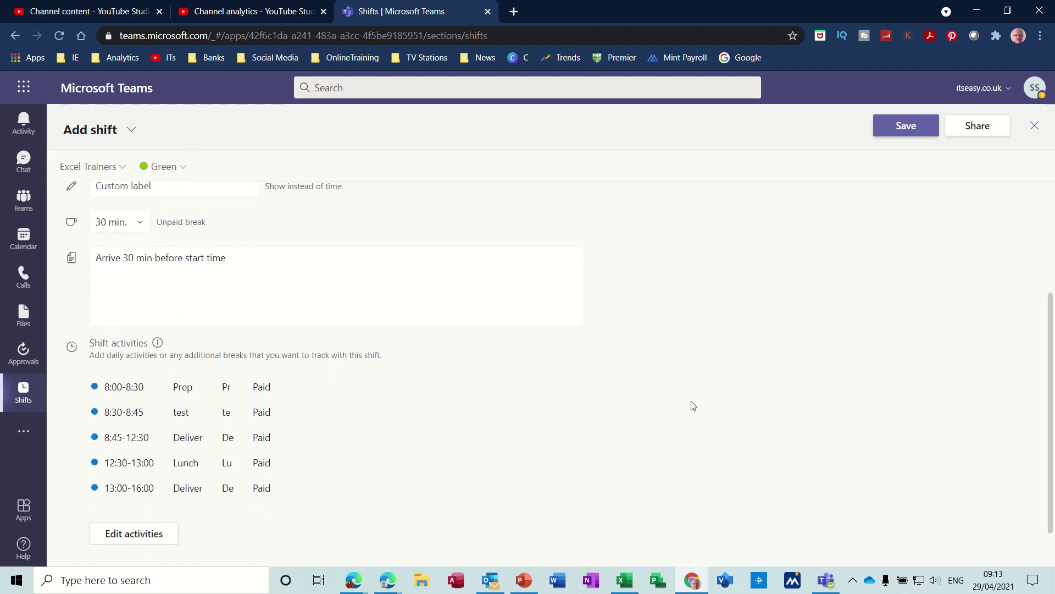
Step: Colour the test activity green and the first Deliver block pink
{"action": "left_click", "coordinate": [147, 533]}
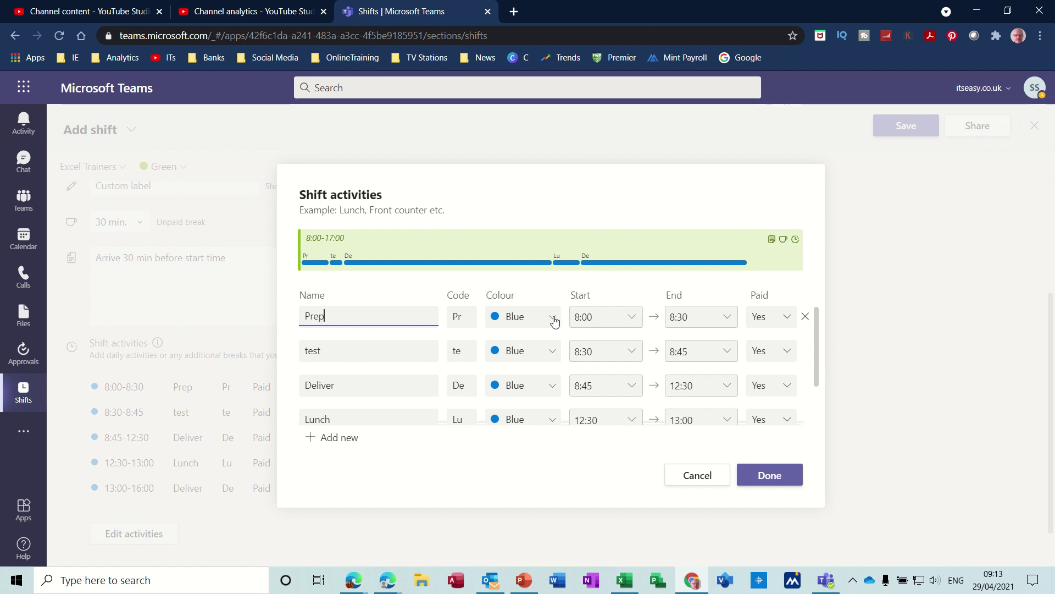
{"action": "left_click", "coordinate": [545, 352]}
{"action": "left_click", "coordinate": [521, 417]}
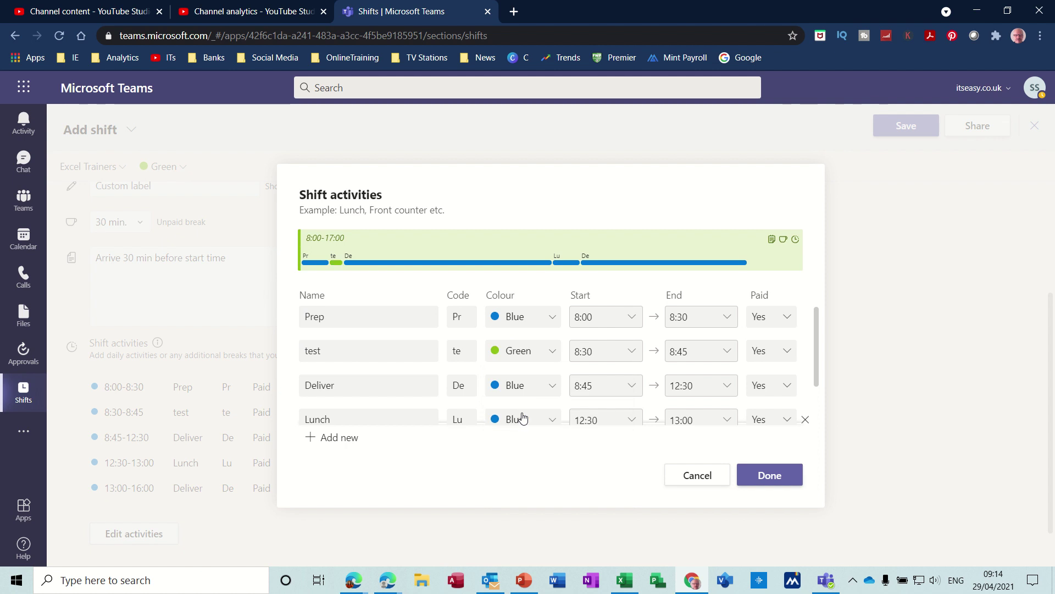
{"action": "left_click", "coordinate": [552, 392]}
{"action": "left_click", "coordinate": [522, 498]}
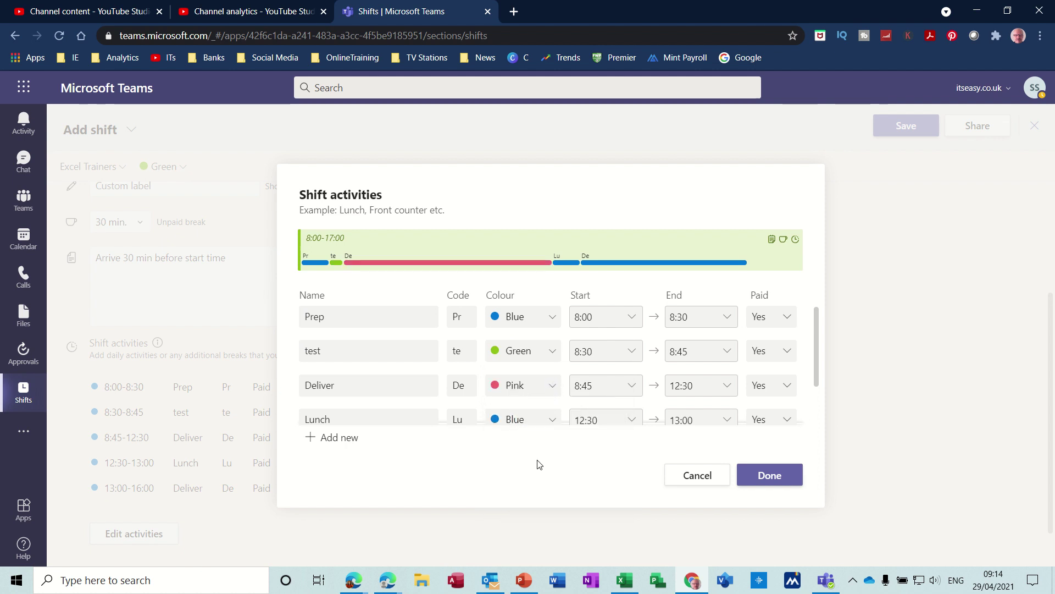
Step: Make Lunch grey and the second Deliver block pink, then confirm the activity colours
{"action": "left_click", "coordinate": [548, 420]}
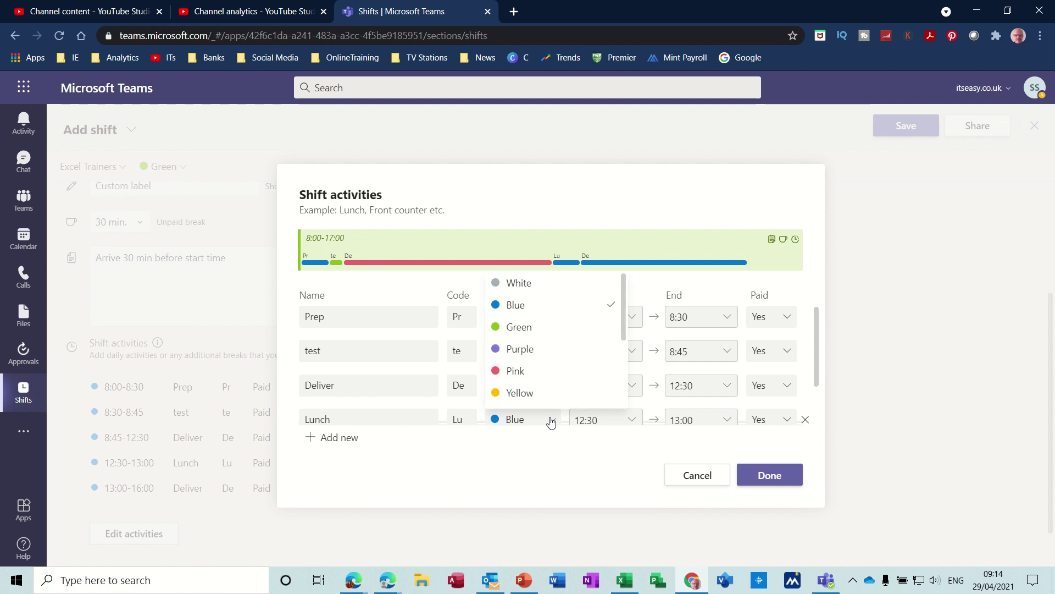
{"action": "scroll", "coordinate": [528, 401], "scroll_direction": "down", "scroll_amount": 1}
{"action": "left_click", "coordinate": [525, 401]}
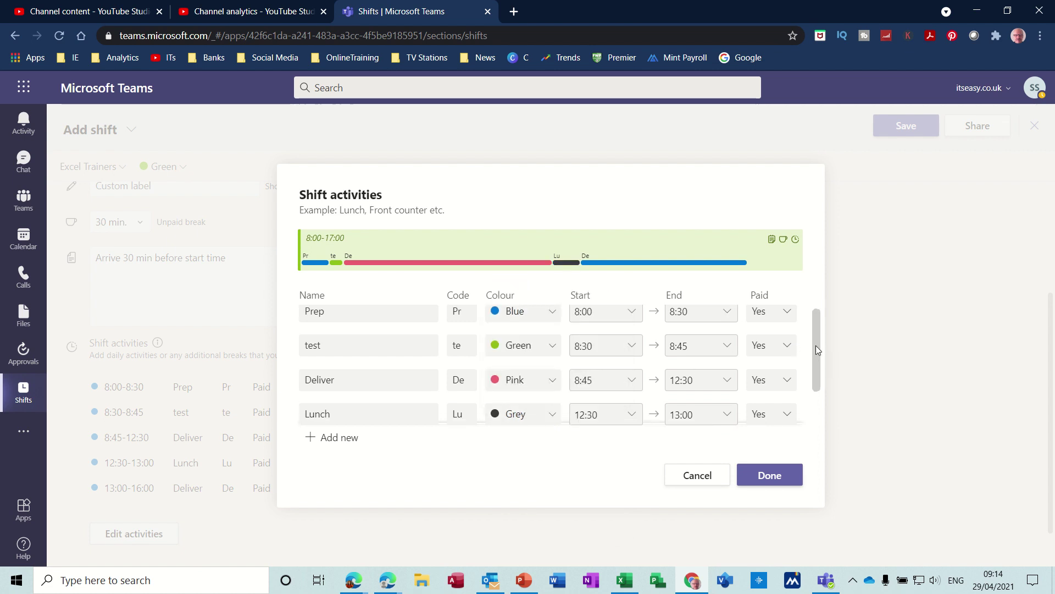
{"action": "left_click_drag", "start_coordinate": [816, 345], "coordinate": [818, 378]}
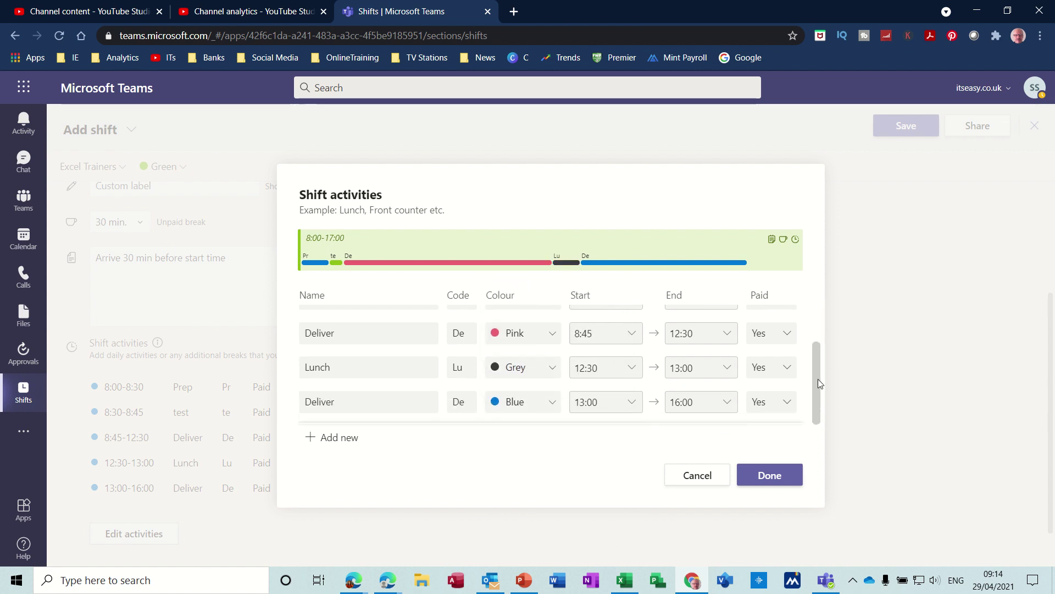
{"action": "left_click", "coordinate": [553, 403]}
{"action": "left_click", "coordinate": [518, 512]}
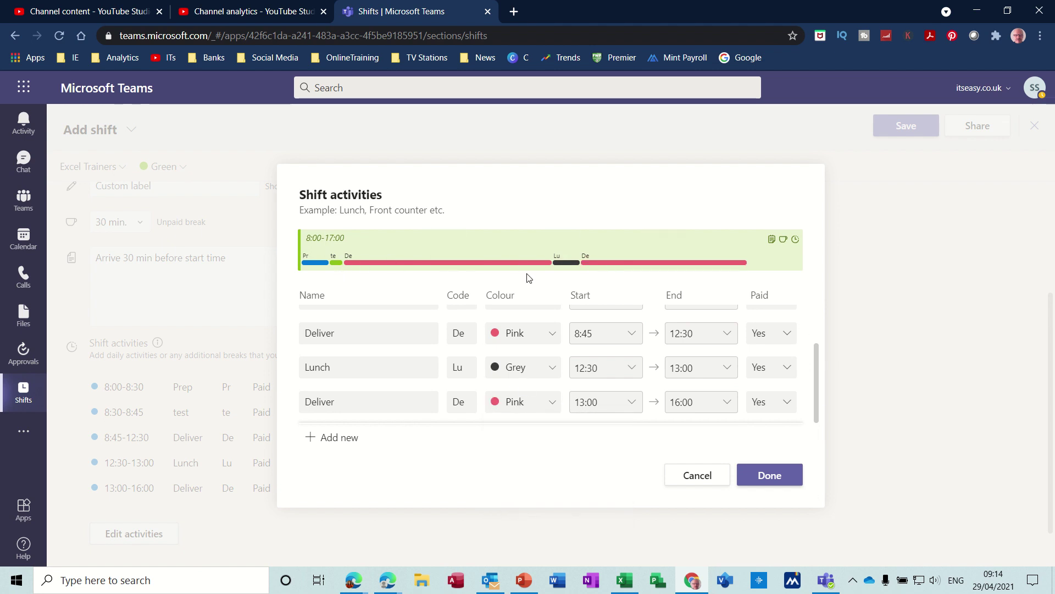
{"action": "left_click", "coordinate": [772, 478]}
{"action": "scroll", "coordinate": [655, 445], "scroll_direction": "down", "scroll_amount": 1}
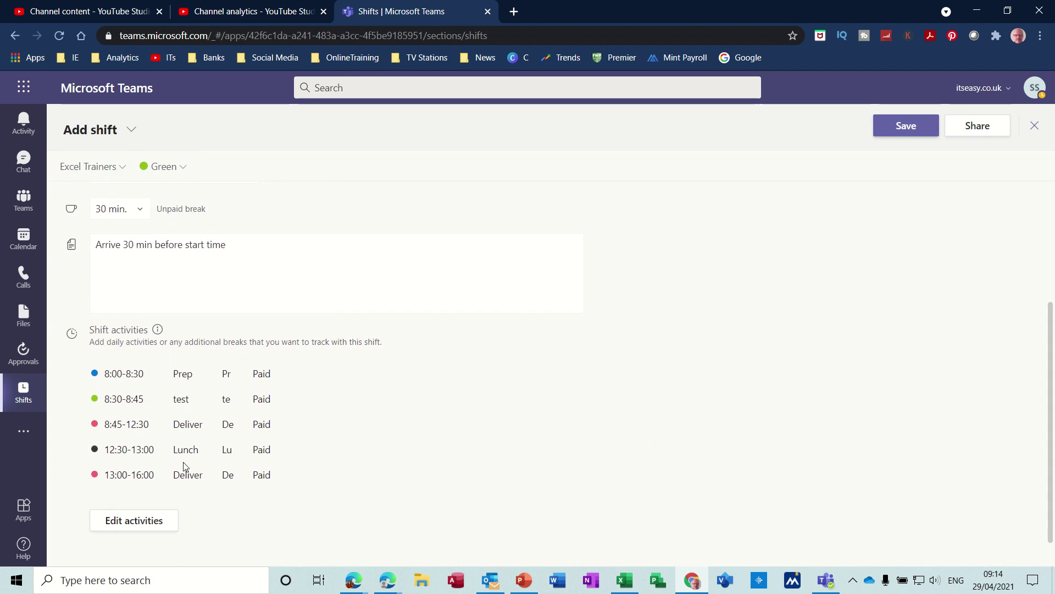
{"action": "left_click_drag", "start_coordinate": [1052, 428], "coordinate": [1053, 310]}
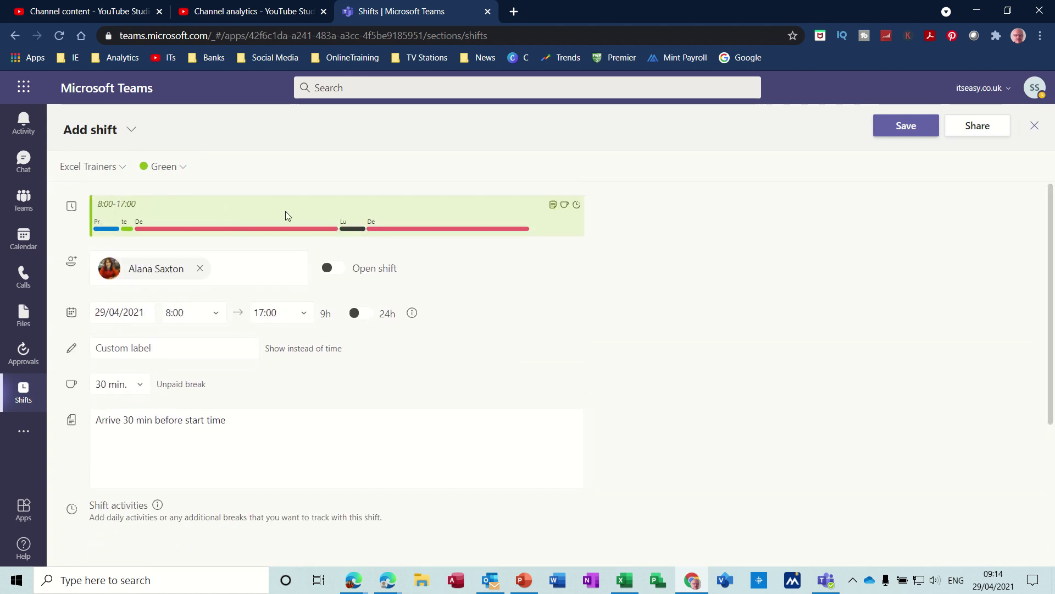
{"action": "left_click", "coordinate": [902, 128]}
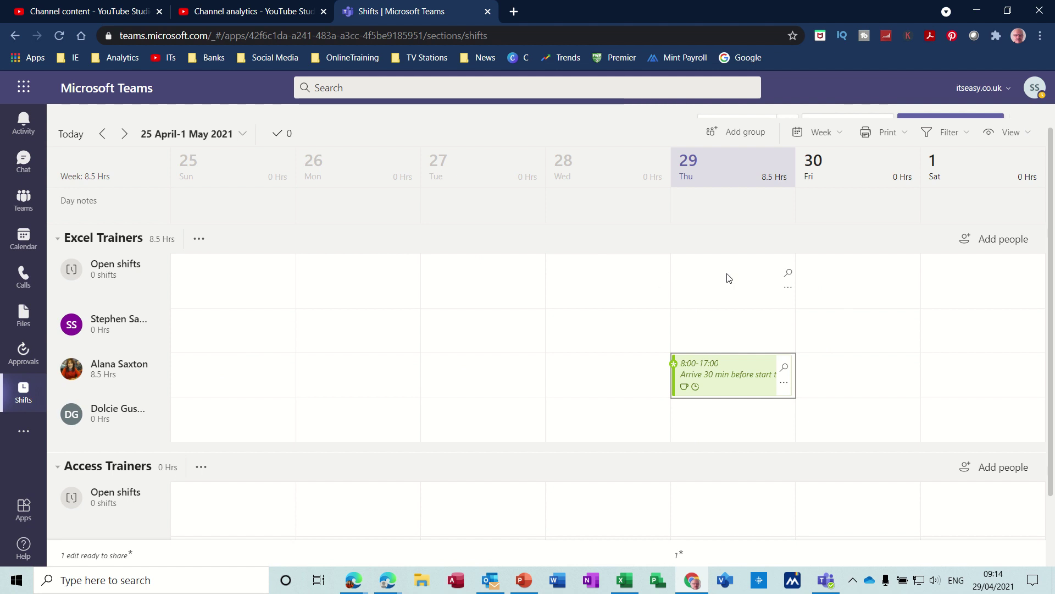
Step: Save an 8:00–17:00 open shift on Friday 30 April with a 30-minute unpaid break
{"action": "double_click", "coordinate": [866, 282]}
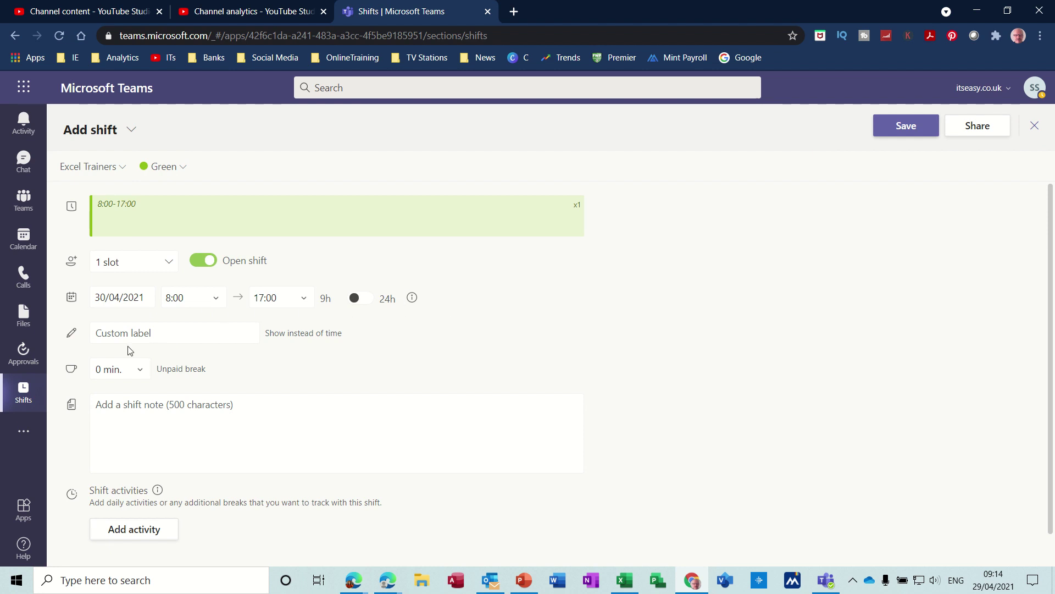
{"action": "left_click", "coordinate": [140, 372]}
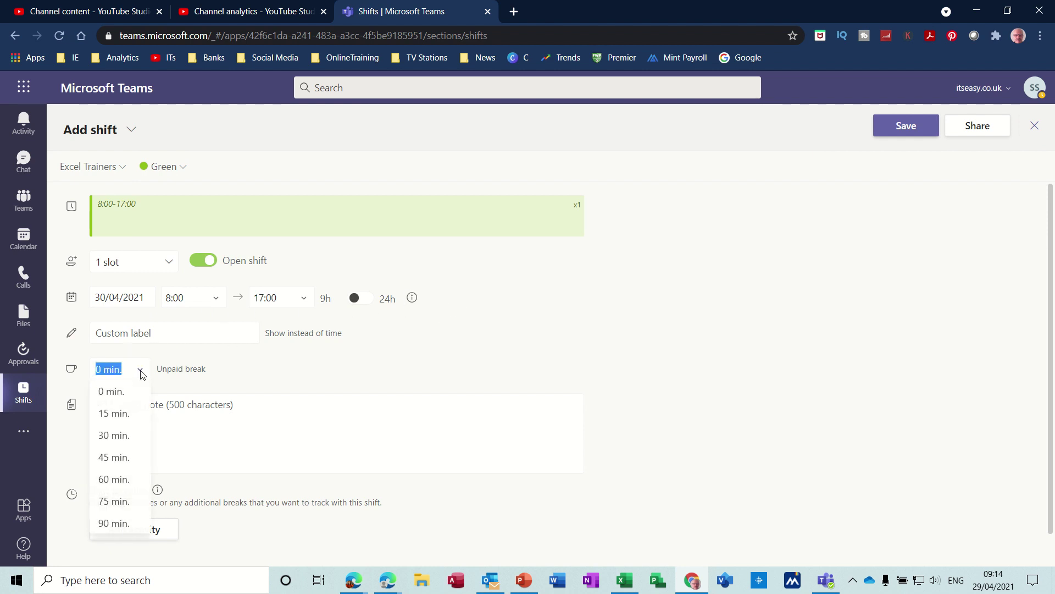
{"action": "left_click", "coordinate": [118, 436]}
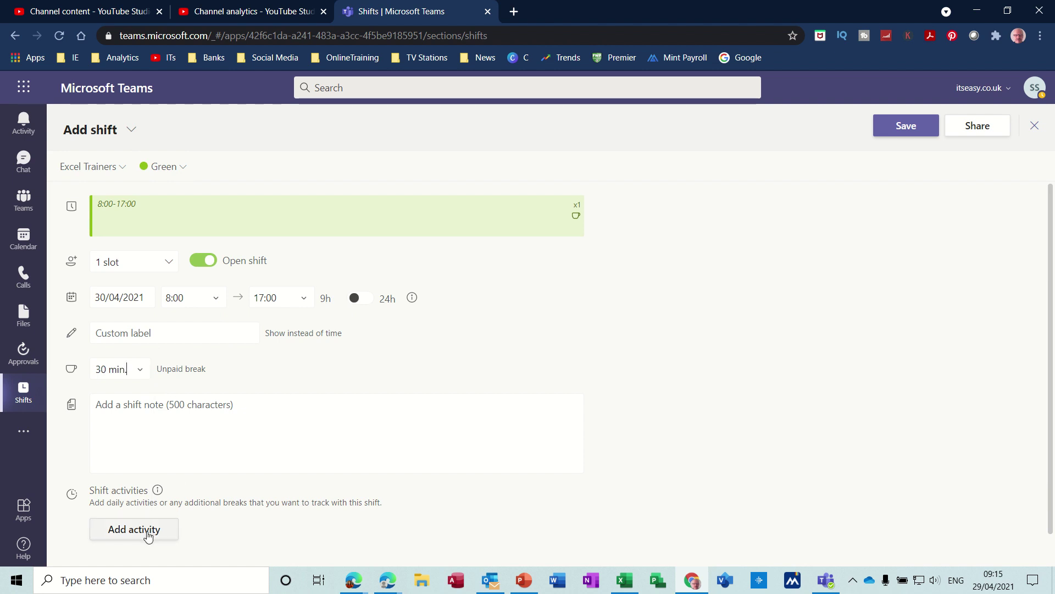
{"action": "left_click", "coordinate": [897, 129]}
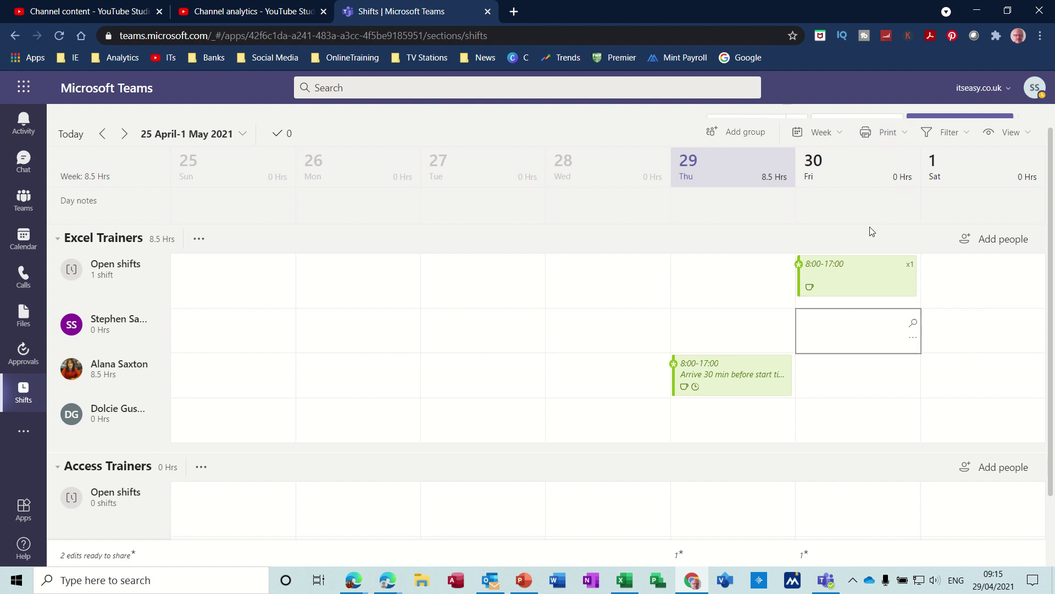
{"action": "left_click", "coordinate": [967, 142]}
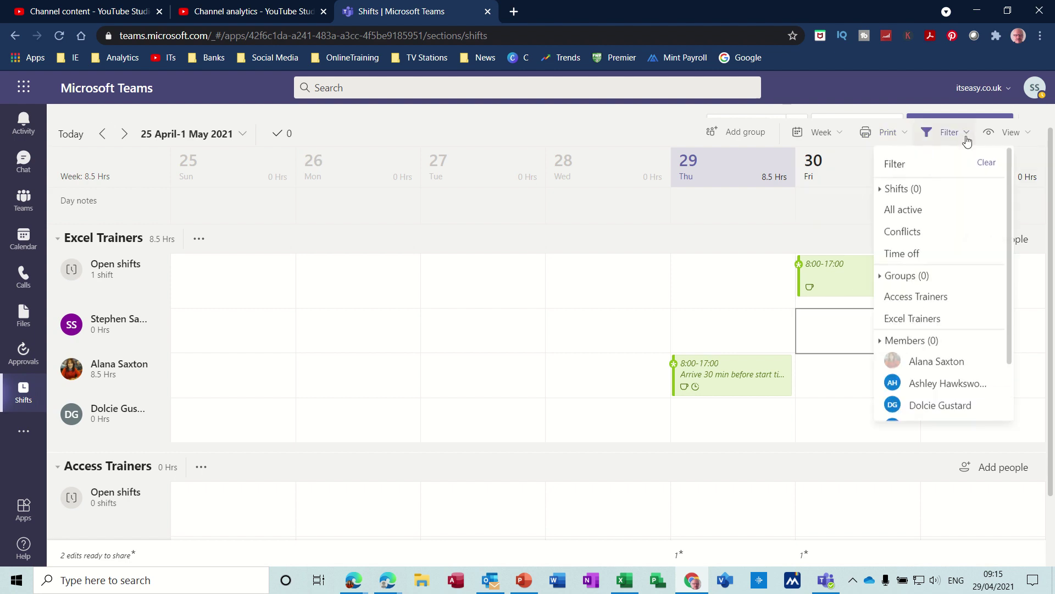
{"action": "left_click", "coordinate": [936, 319]}
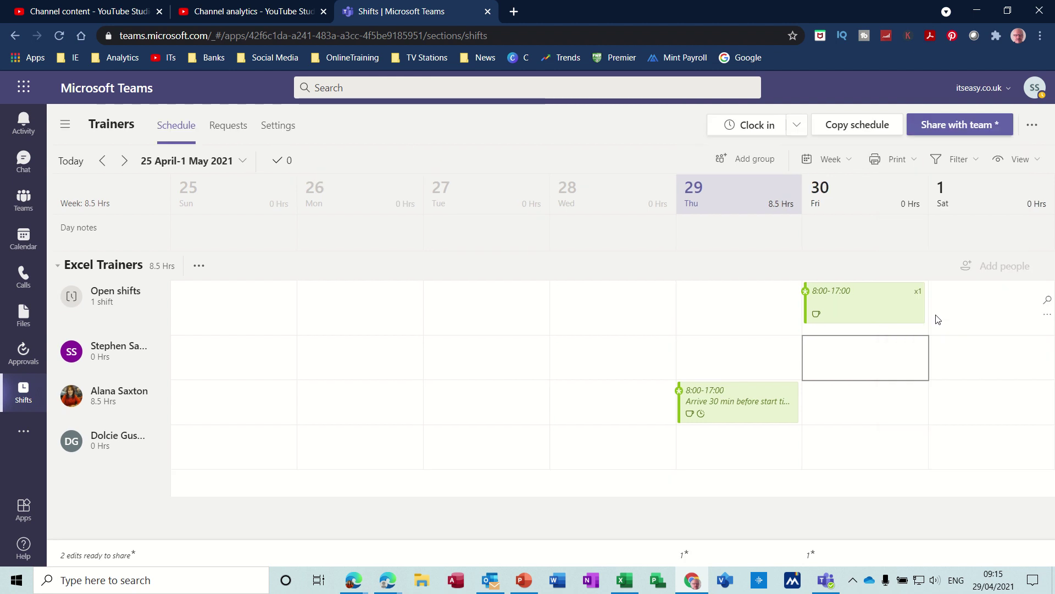
{"action": "left_click", "coordinate": [977, 163]}
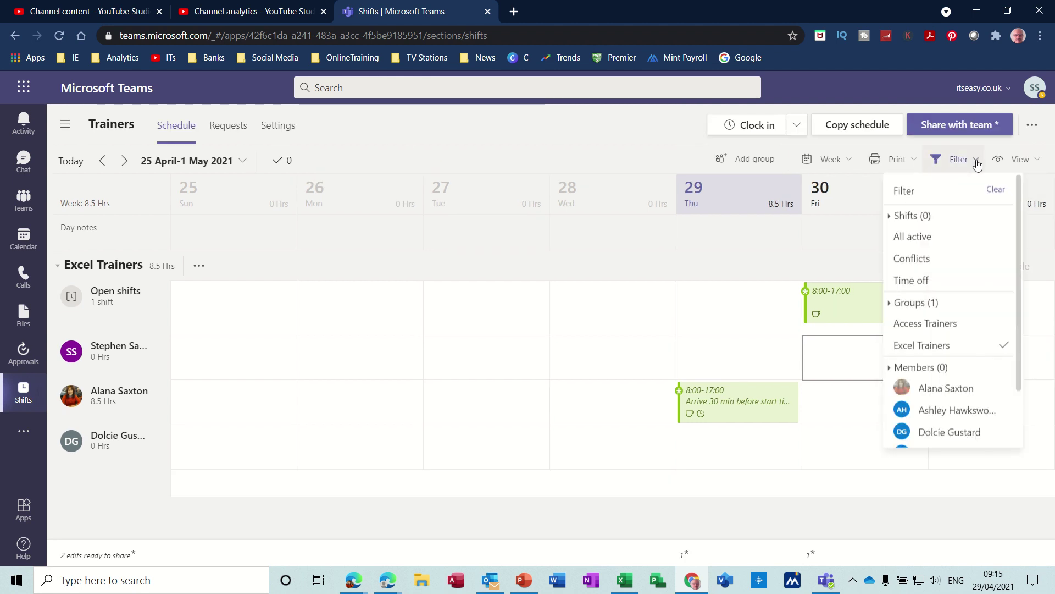
{"action": "left_click", "coordinate": [938, 307]}
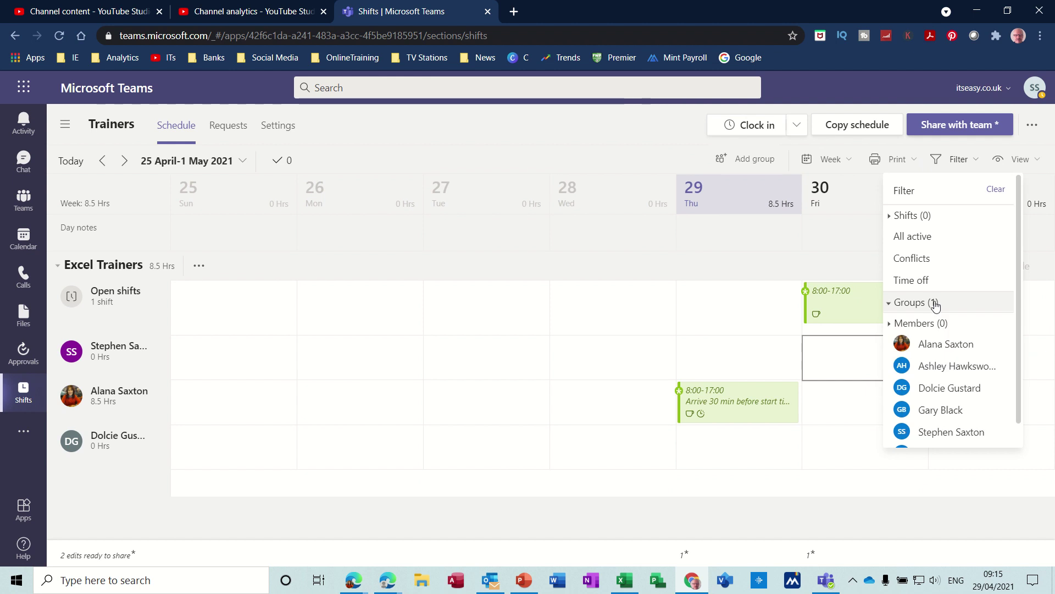
{"action": "left_click", "coordinate": [939, 351]}
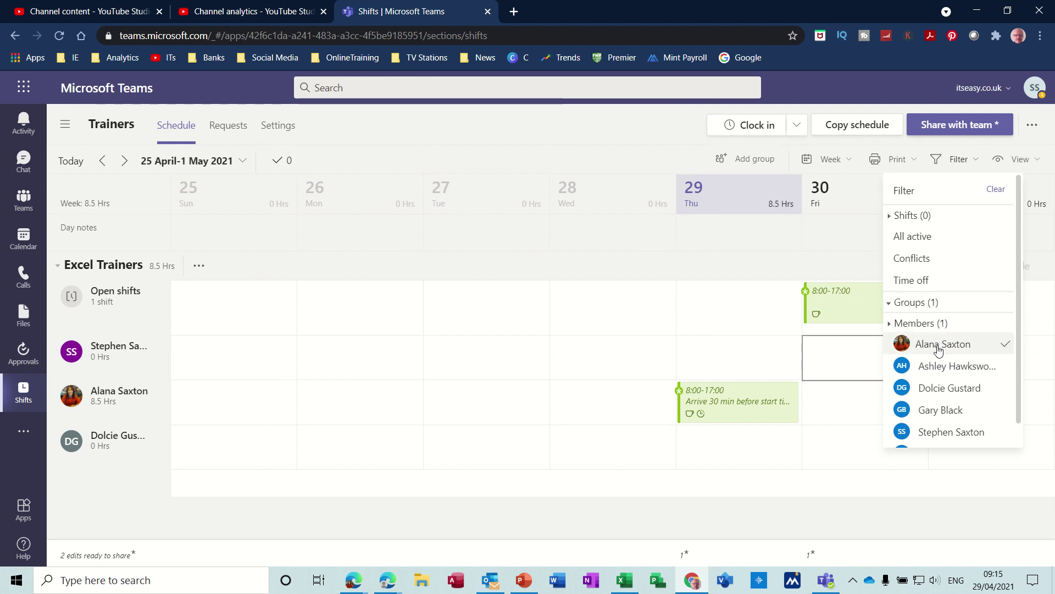
{"action": "left_click", "coordinate": [939, 350]}
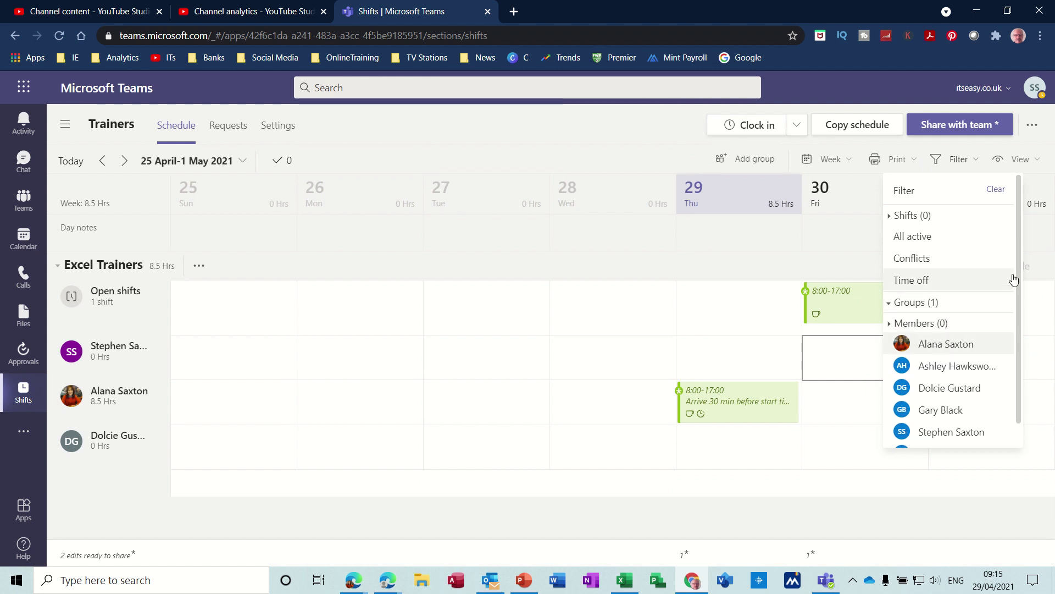
{"action": "scroll", "coordinate": [1021, 323], "scroll_direction": "down", "scroll_amount": 1}
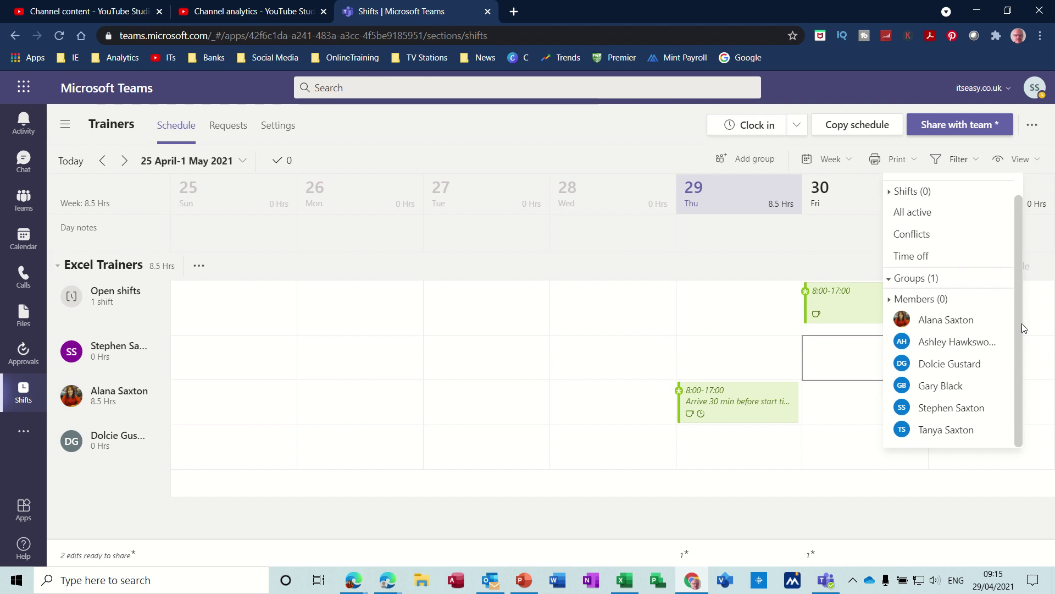
{"action": "left_click", "coordinate": [902, 282]}
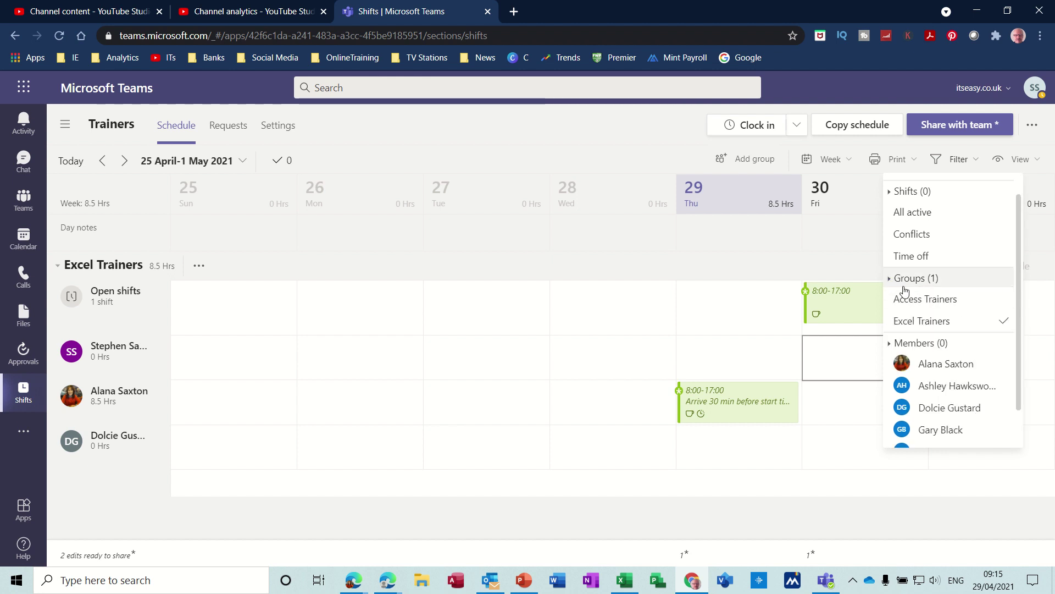
{"action": "left_click", "coordinate": [936, 323]}
{"action": "left_click", "coordinate": [933, 364]}
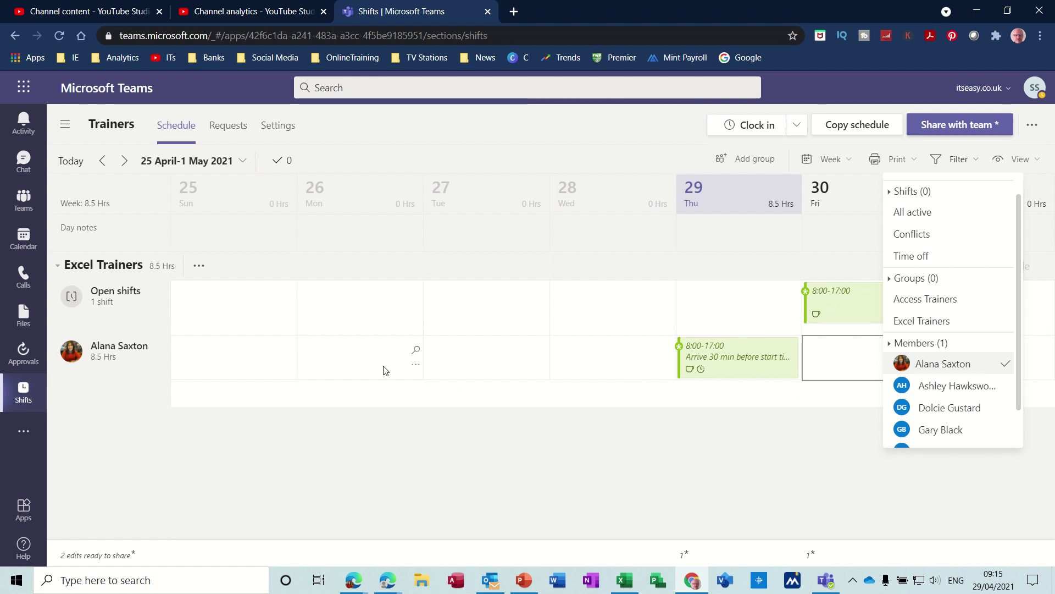
{"action": "left_click", "coordinate": [917, 386]}
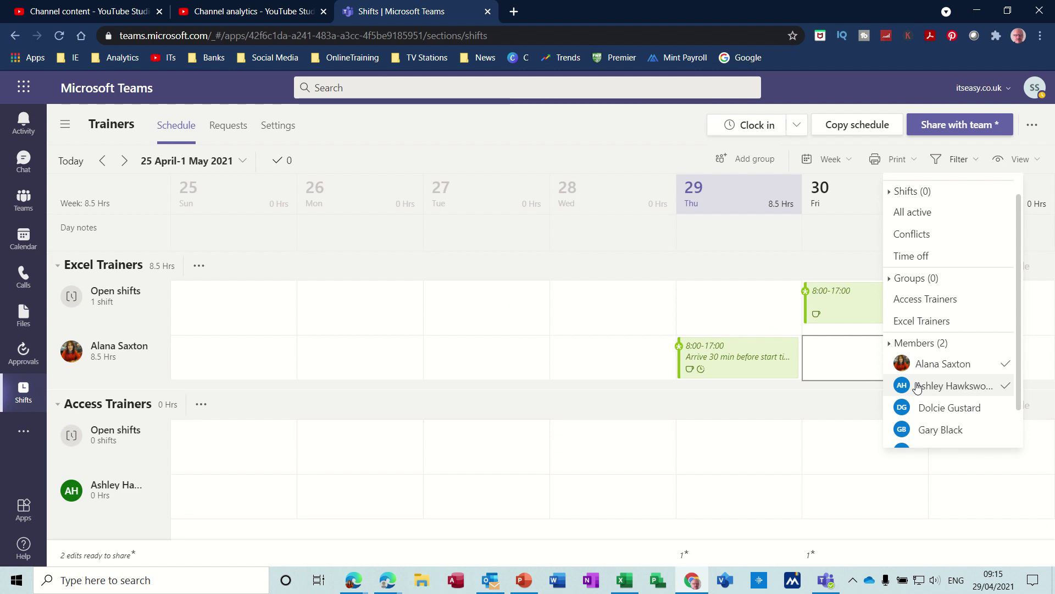
{"action": "left_click", "coordinate": [917, 387]}
{"action": "left_click", "coordinate": [917, 364]}
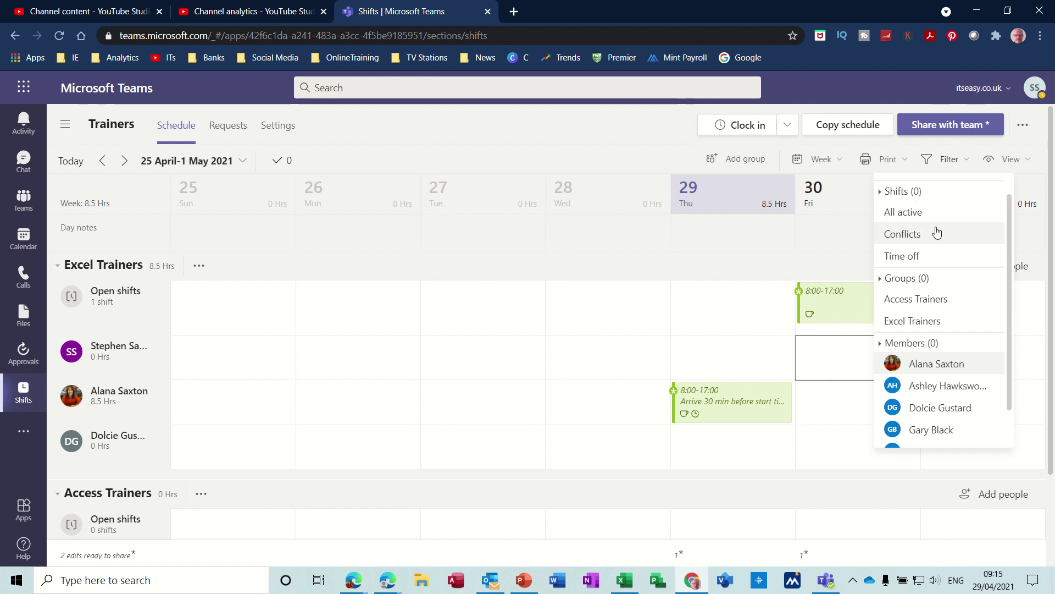
{"action": "left_click", "coordinate": [963, 162]}
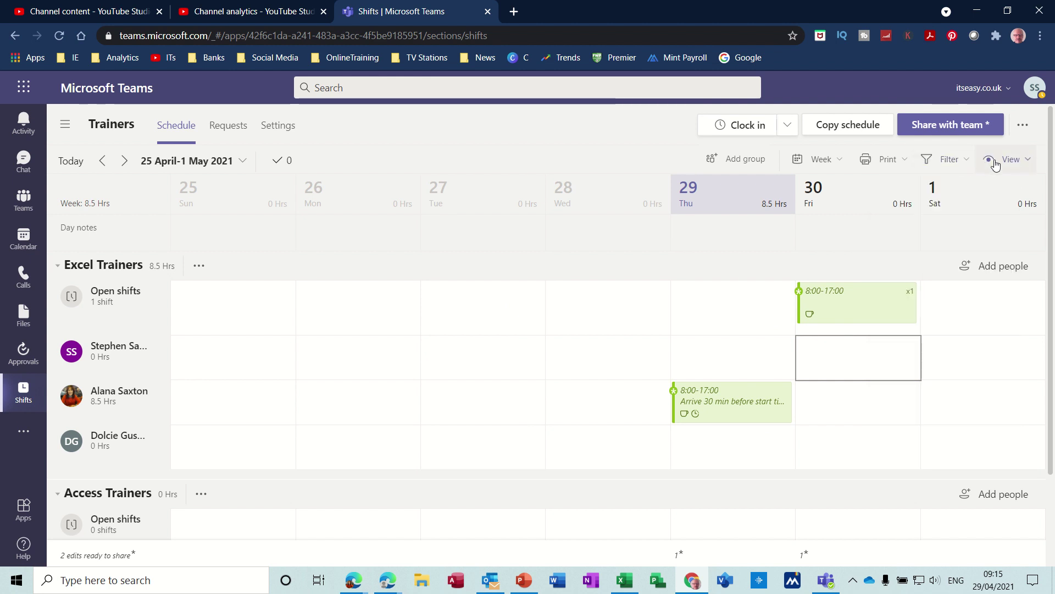
{"action": "left_click", "coordinate": [1013, 161]}
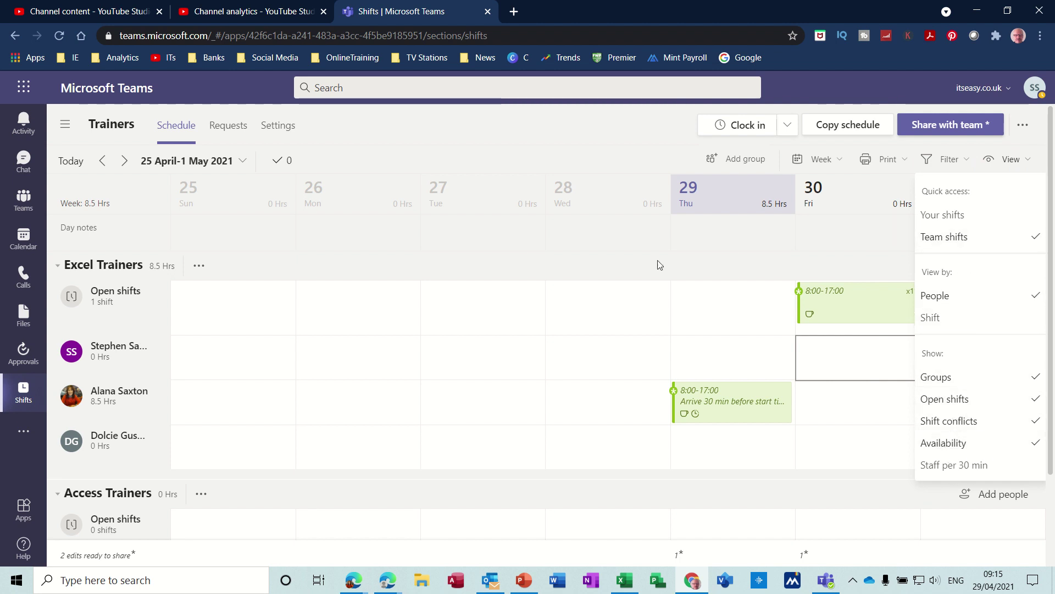
{"action": "left_click", "coordinate": [597, 268]}
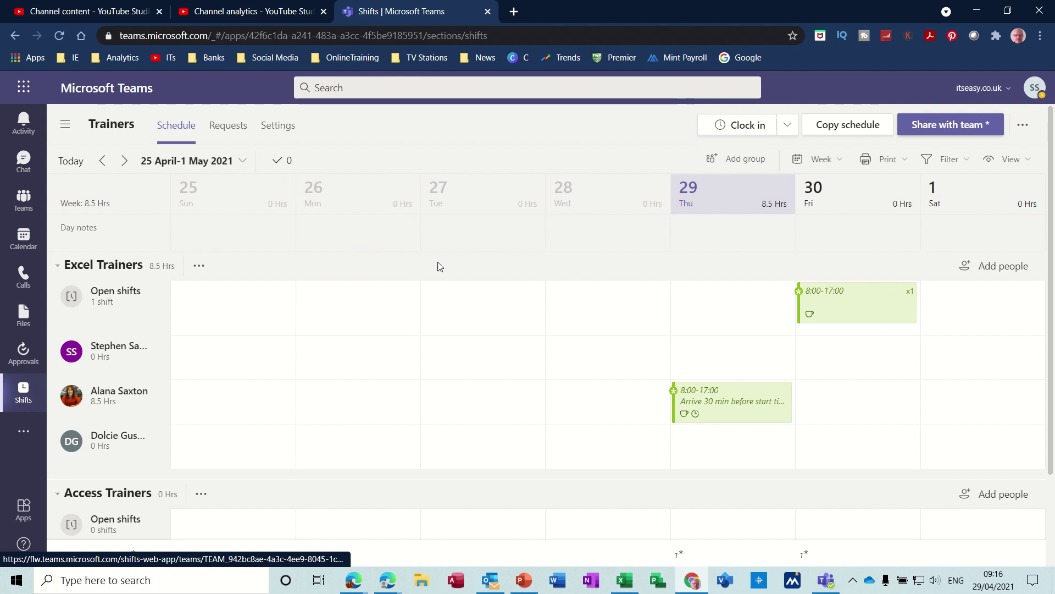
Step: Send a new Unpaid time-off request starting 30/04/2021 with the note 'School visit'
{"action": "left_click", "coordinate": [230, 131]}
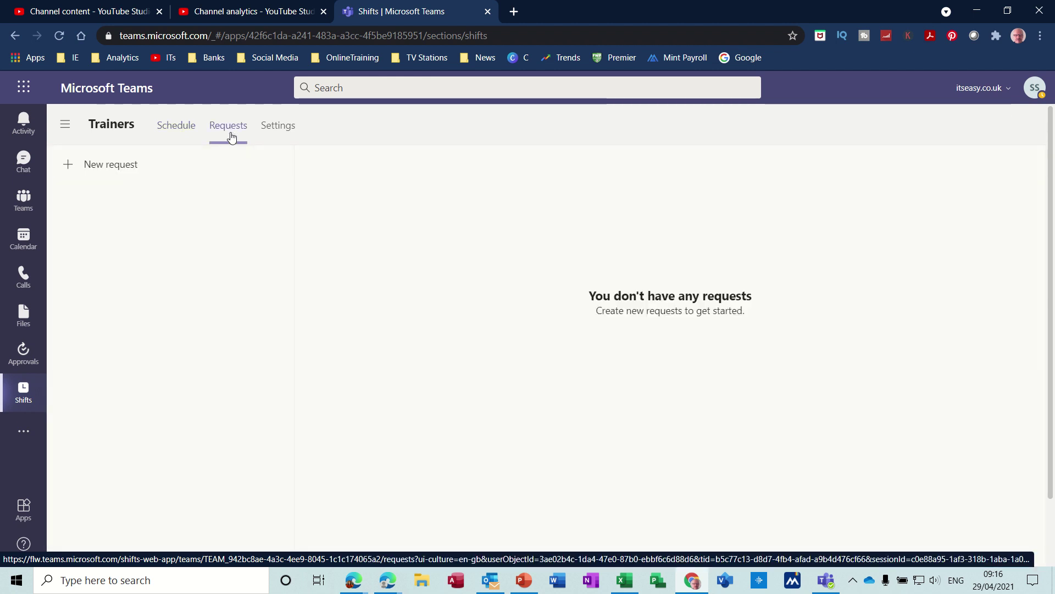
{"action": "left_click", "coordinate": [114, 172]}
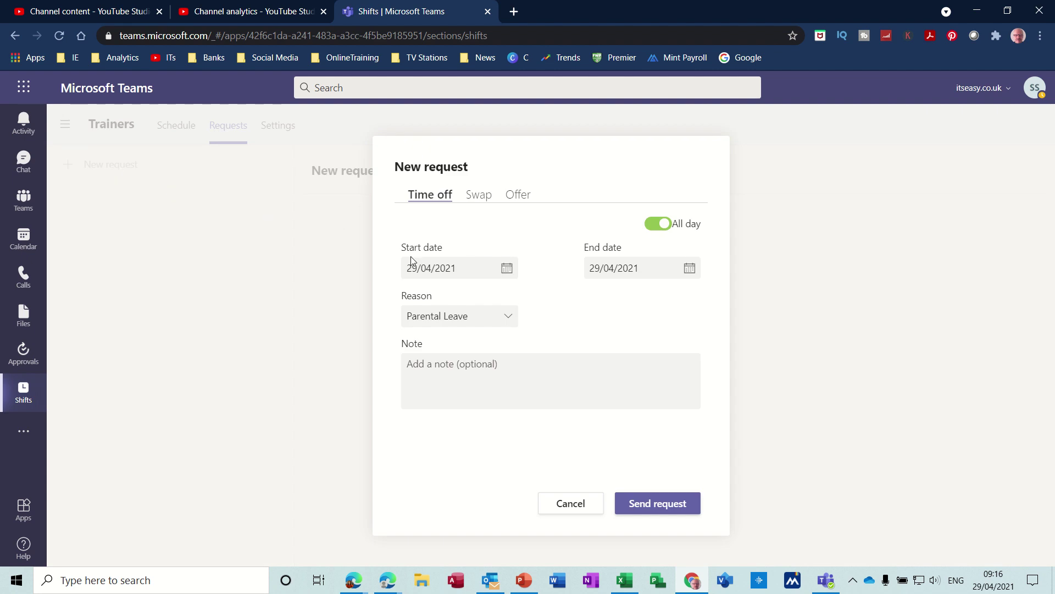
{"action": "left_click", "coordinate": [505, 270]}
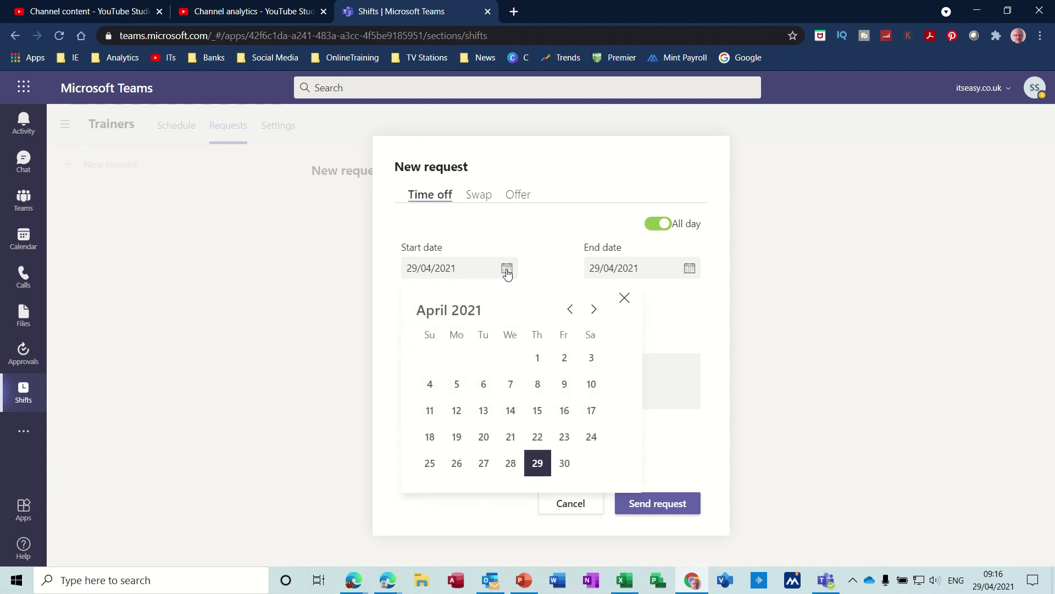
{"action": "left_click", "coordinate": [564, 464]}
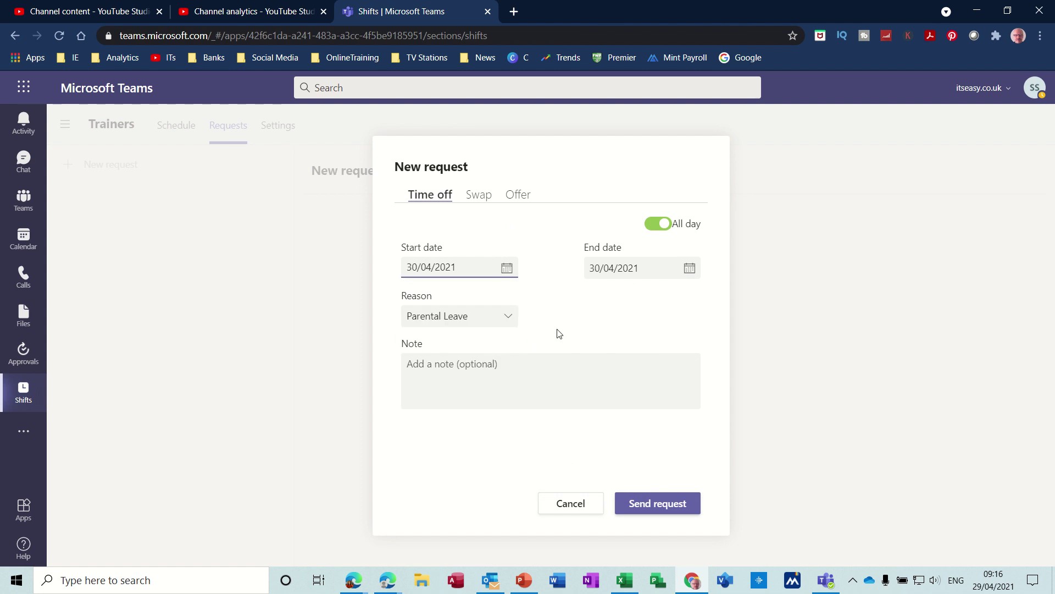
{"action": "left_click", "coordinate": [509, 318]}
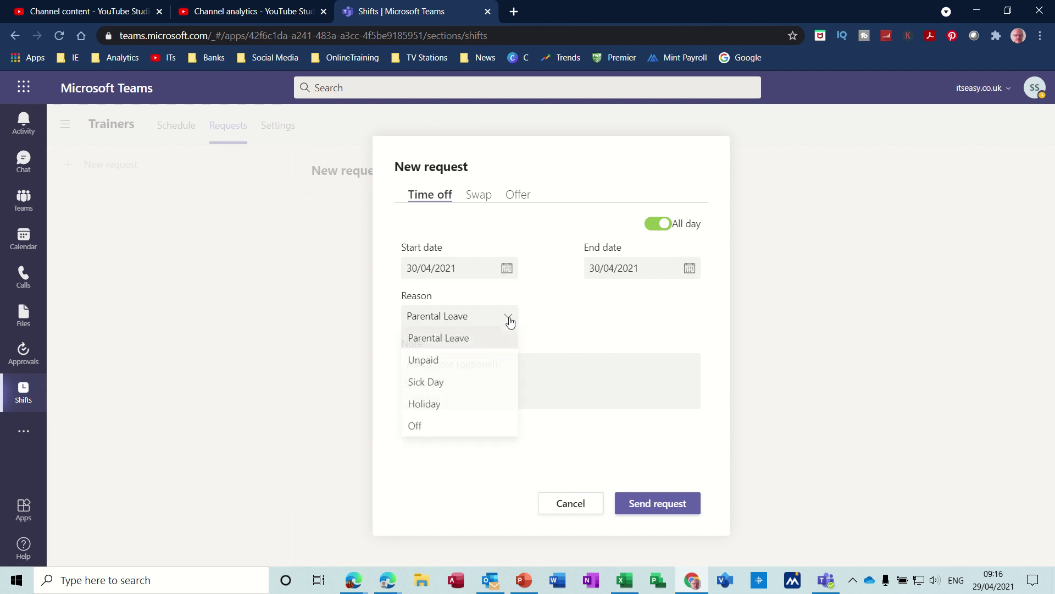
{"action": "left_click", "coordinate": [432, 362]}
{"action": "left_click", "coordinate": [522, 377]}
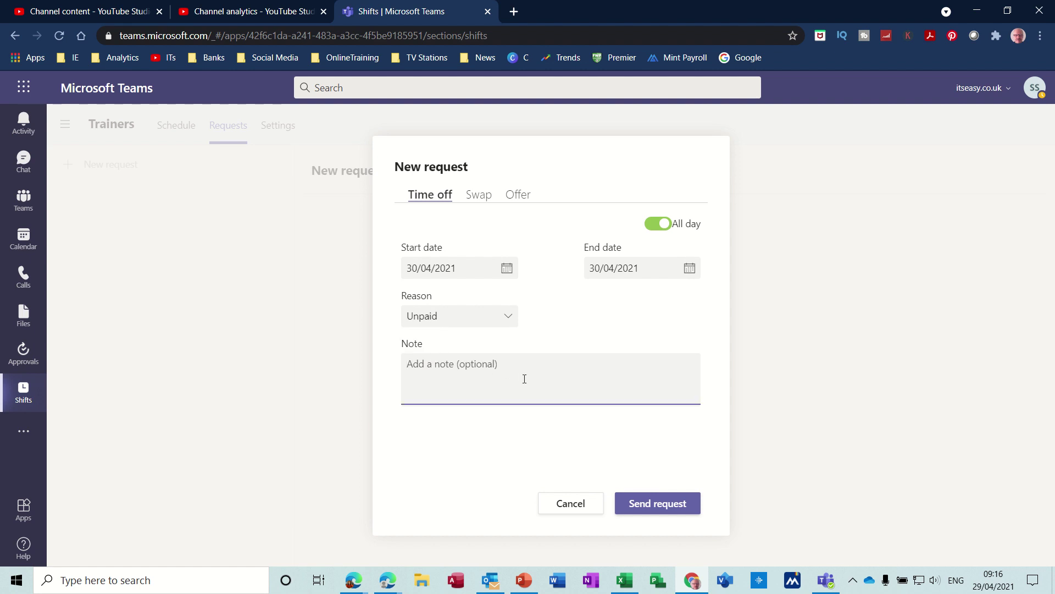
{"action": "type", "text": "School visit"}
{"action": "left_click", "coordinate": [648, 502]}
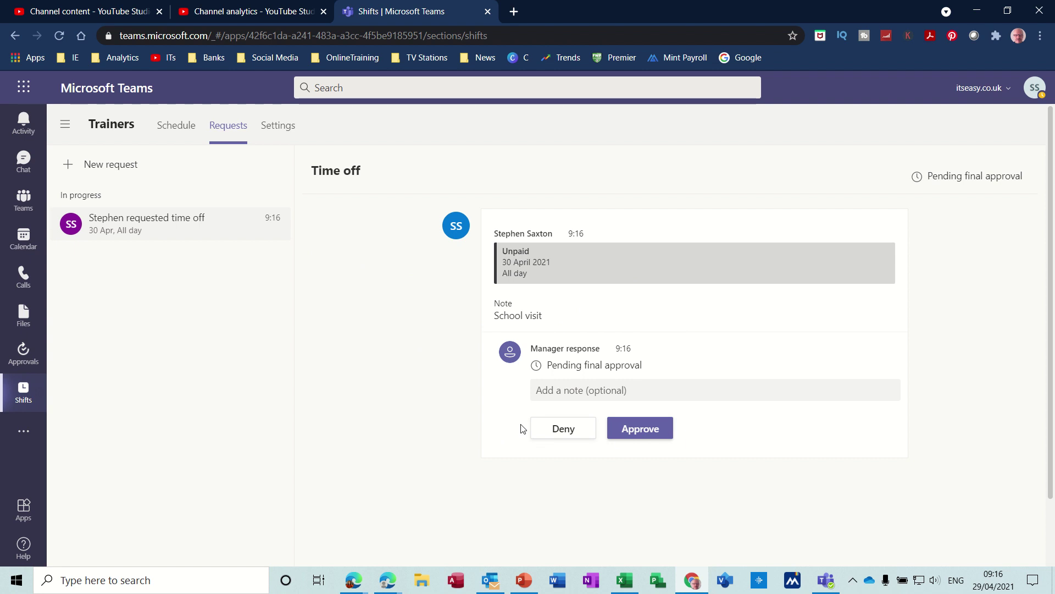
Step: Approve the 30 April unpaid time-off request
{"action": "left_click", "coordinate": [638, 433]}
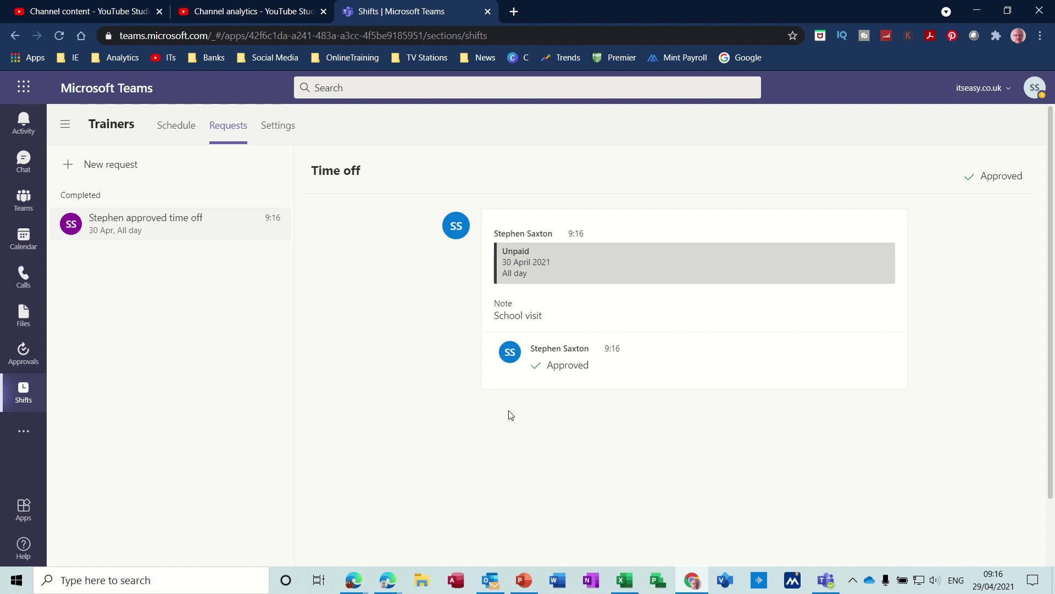
{"action": "left_click", "coordinate": [284, 130]}
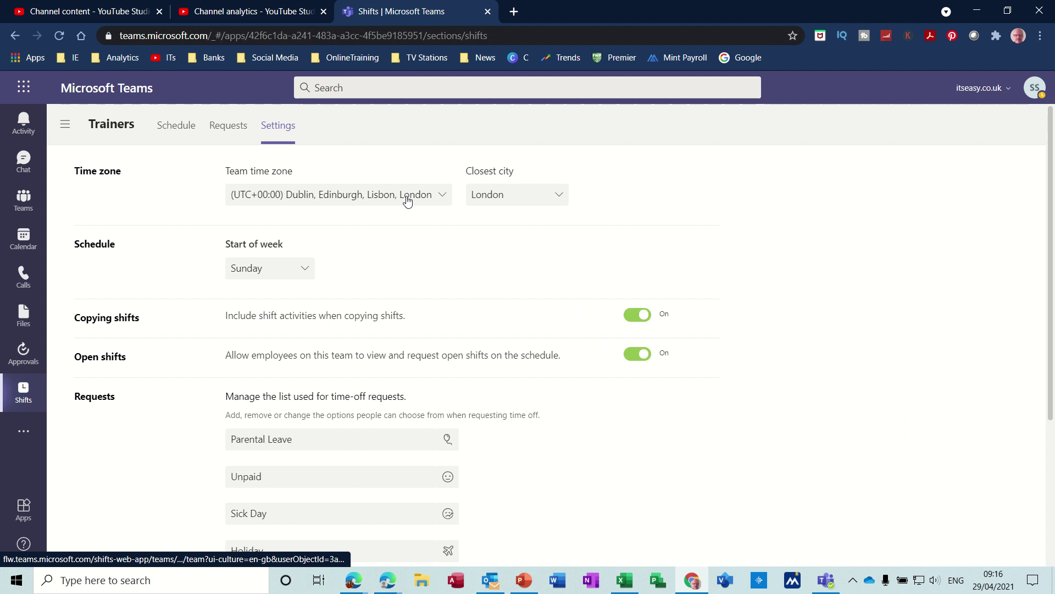
{"action": "left_click", "coordinate": [305, 270]}
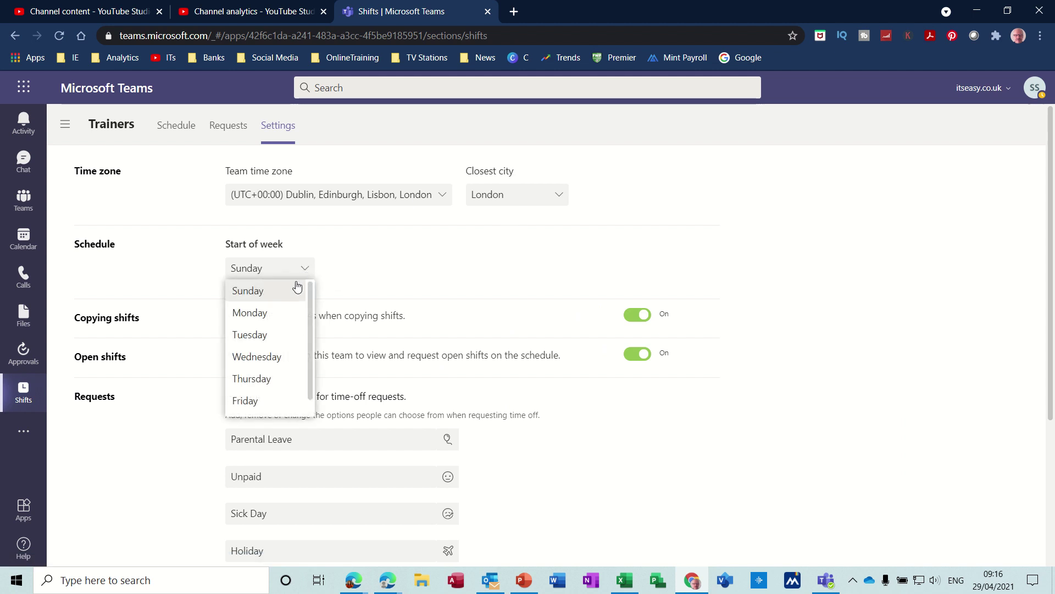
{"action": "left_click", "coordinate": [275, 318]}
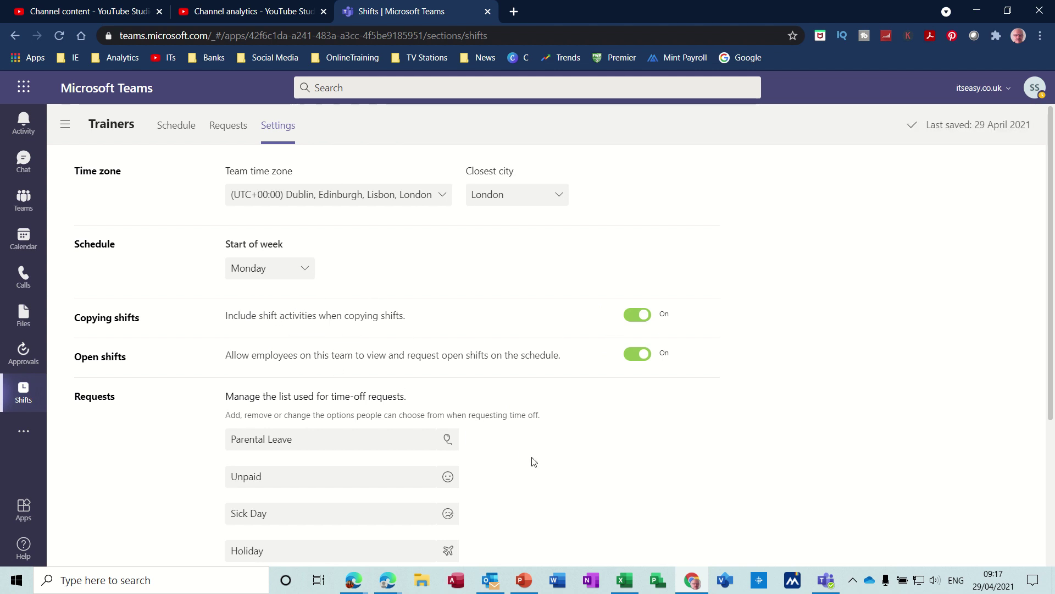
{"action": "scroll", "coordinate": [935, 330], "scroll_direction": "down", "scroll_amount": 4}
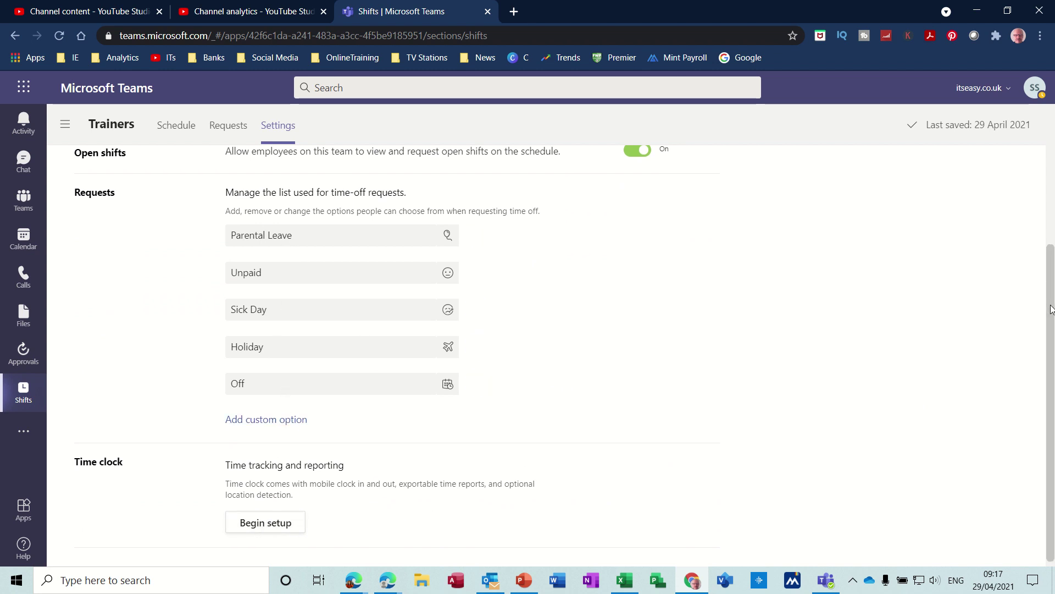
{"action": "scroll", "coordinate": [1050, 351], "scroll_direction": "down", "scroll_amount": 1}
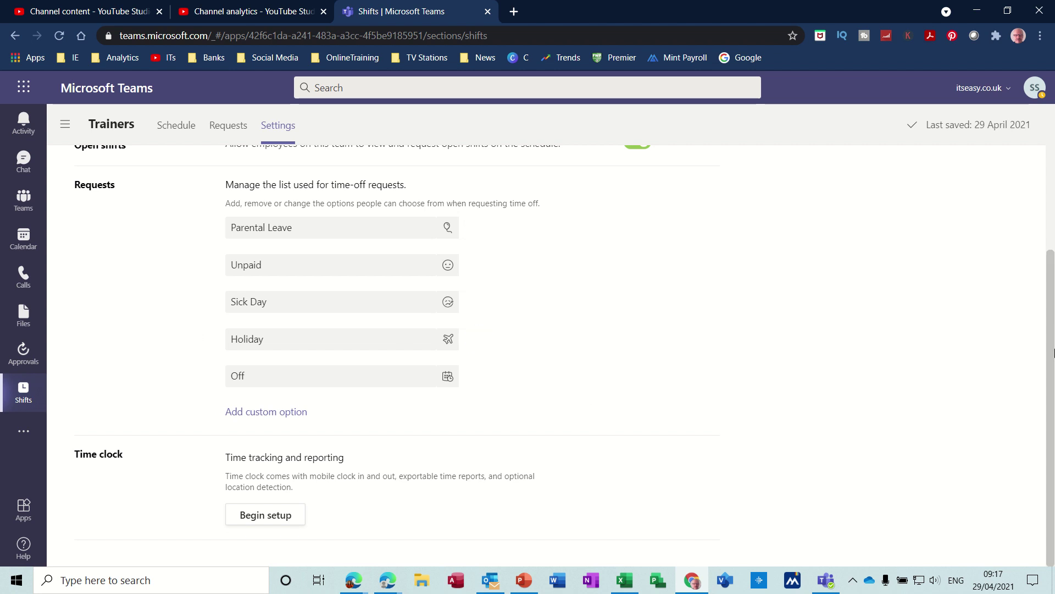
{"action": "scroll", "coordinate": [1052, 373], "scroll_direction": "up", "scroll_amount": 4}
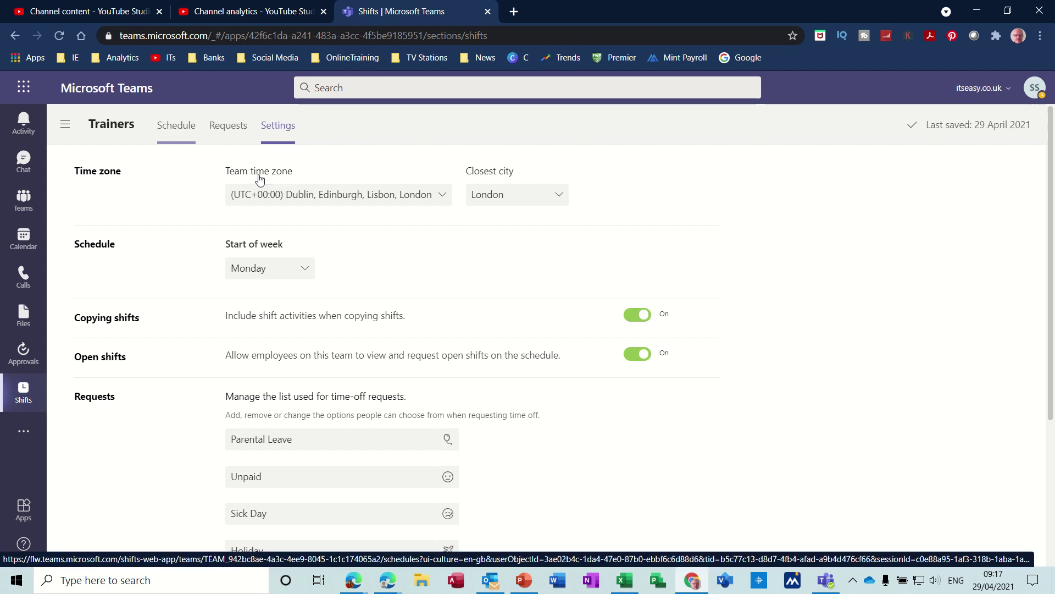
Step: Return to the weekly Schedule and open the Shifts app in the Teams desktop client
{"action": "left_click", "coordinate": [174, 135]}
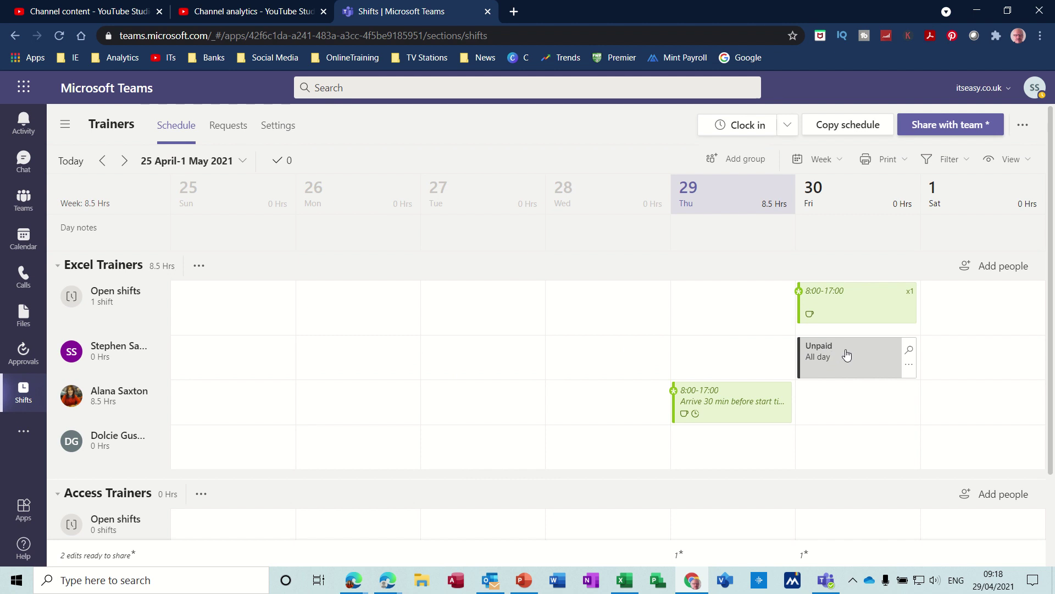
{"action": "left_click", "coordinate": [826, 581]}
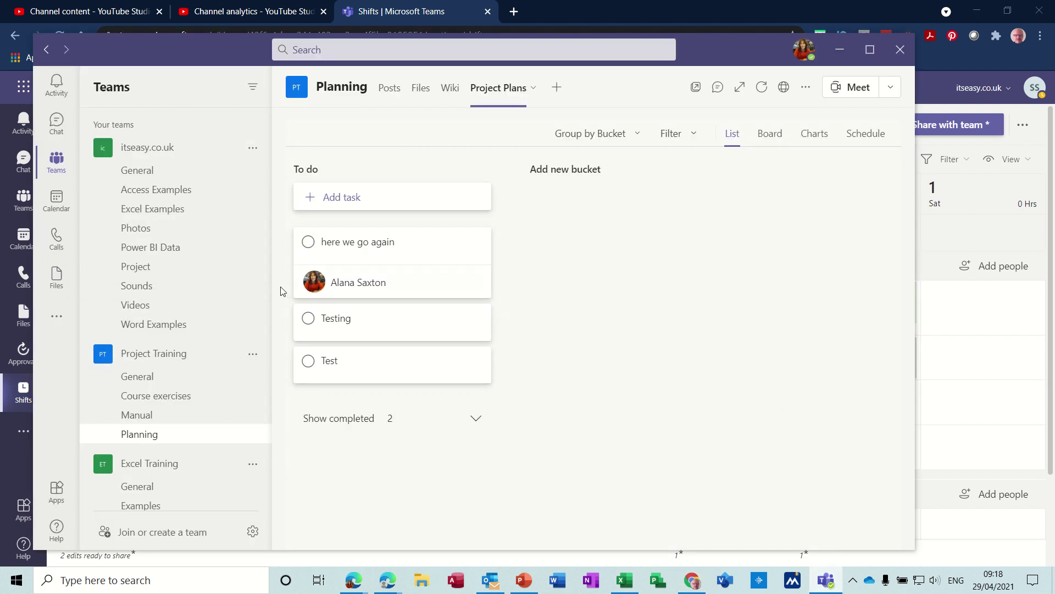
{"action": "left_click", "coordinate": [57, 318]}
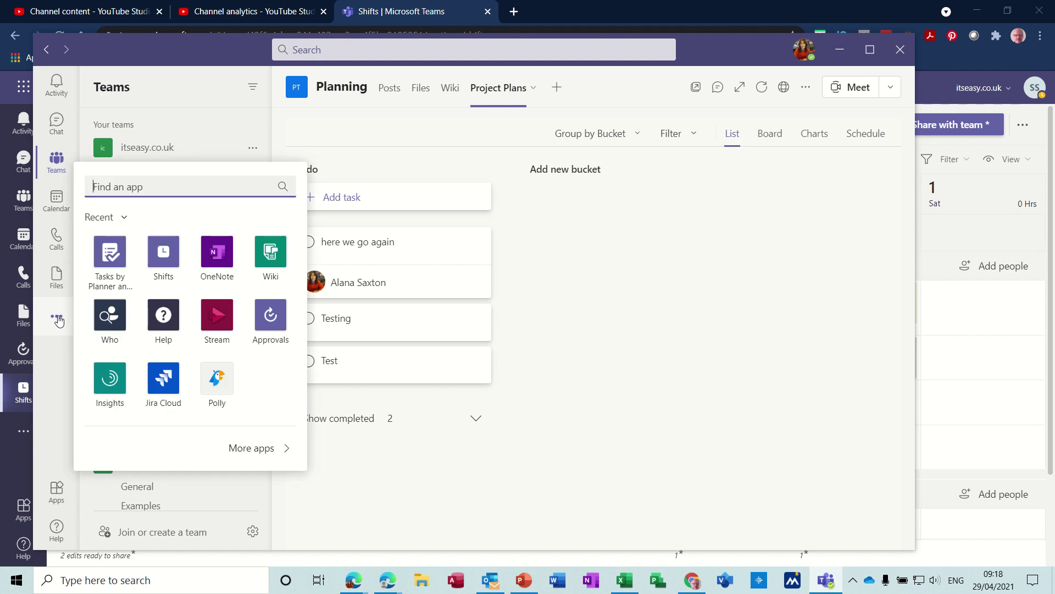
{"action": "left_click", "coordinate": [163, 254]}
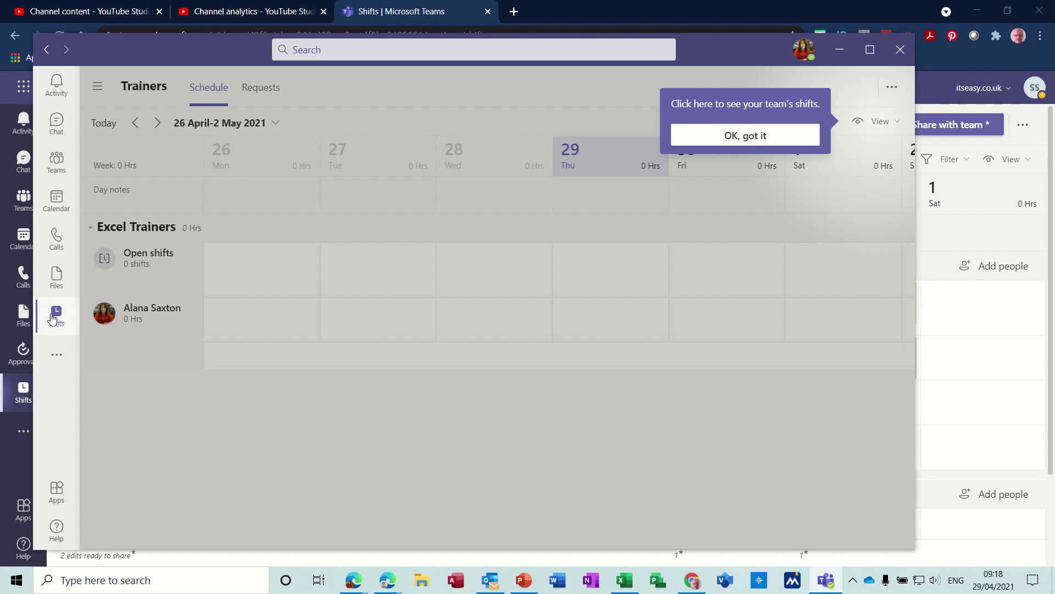
Step: Pin Shifts in the desktop client, dismiss the tip, and return to the browser schedule
{"action": "right_click", "coordinate": [52, 319]}
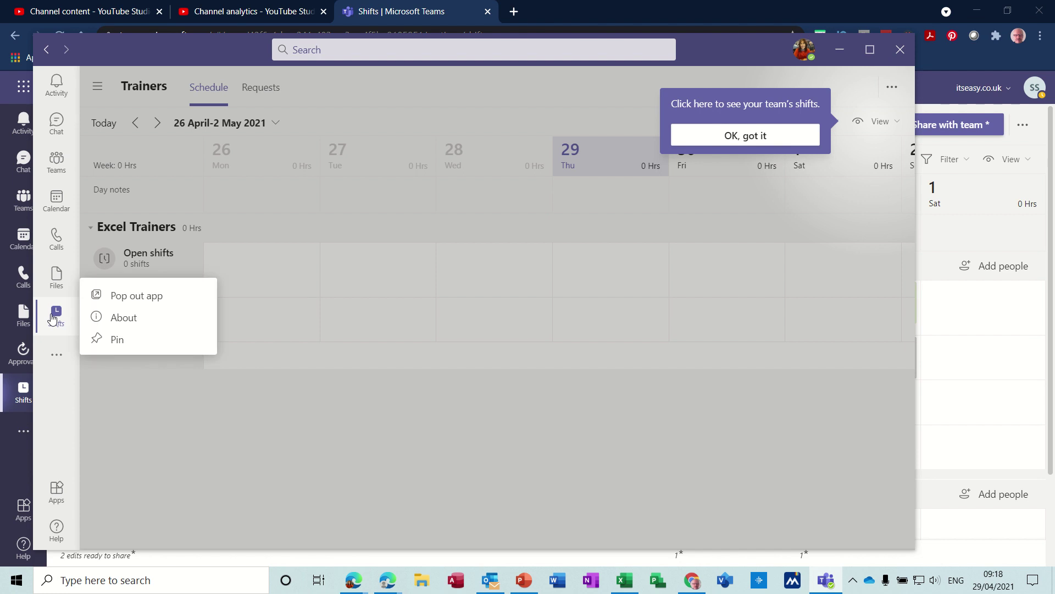
{"action": "left_click", "coordinate": [113, 339]}
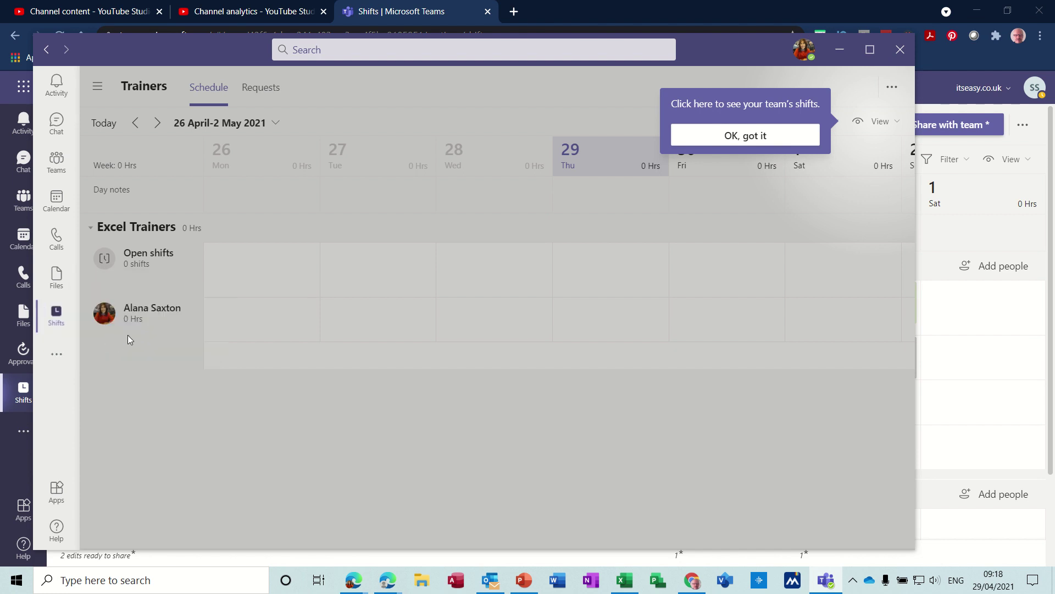
{"action": "left_click", "coordinate": [744, 134]}
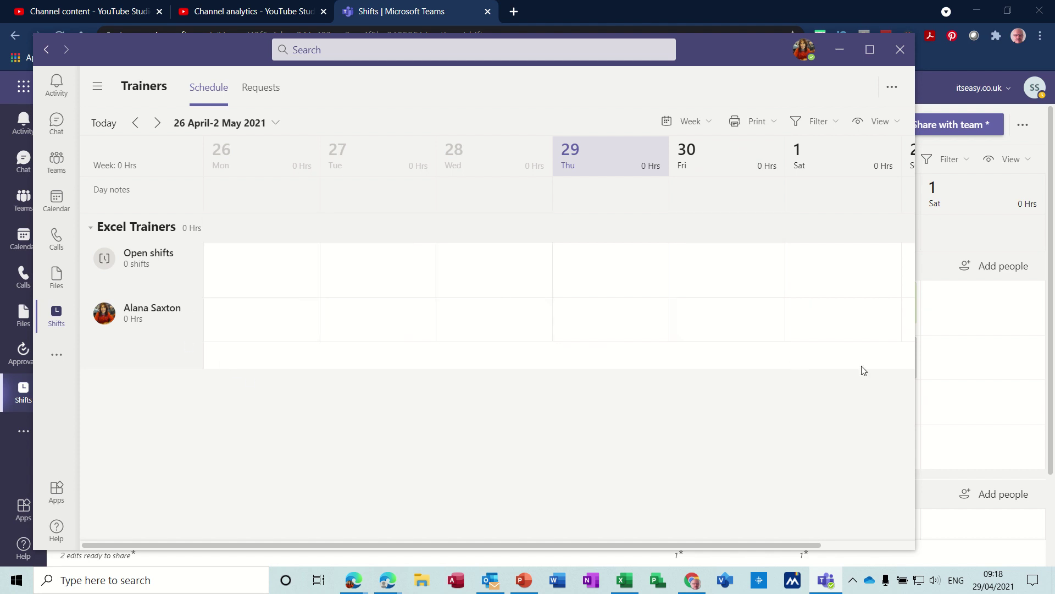
{"action": "left_click", "coordinate": [985, 391]}
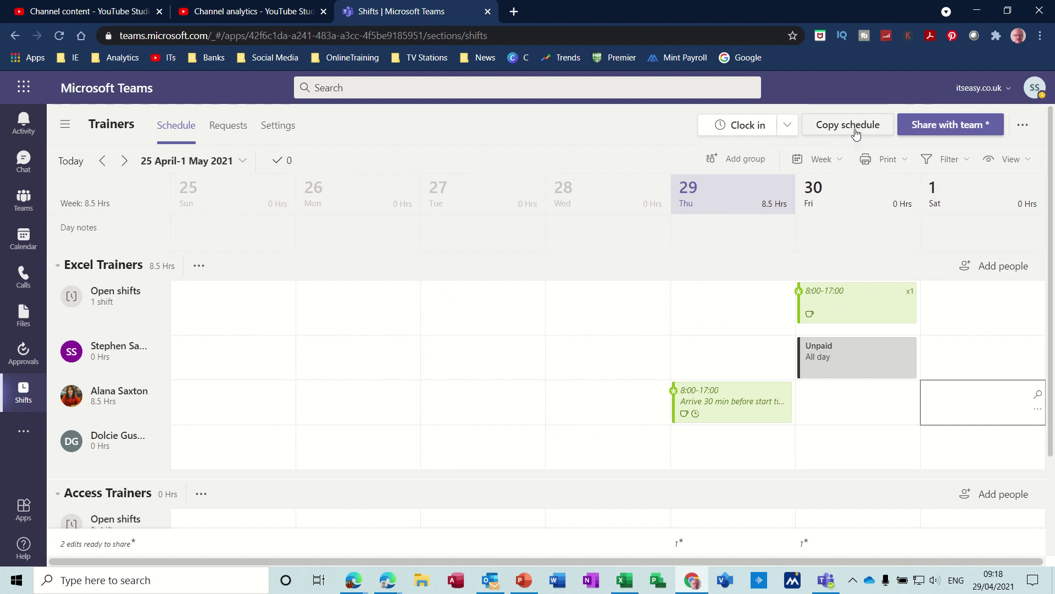
Step: Share the 25 April–1 May Trainers schedule with the team, keeping the date range
{"action": "left_click", "coordinate": [949, 126]}
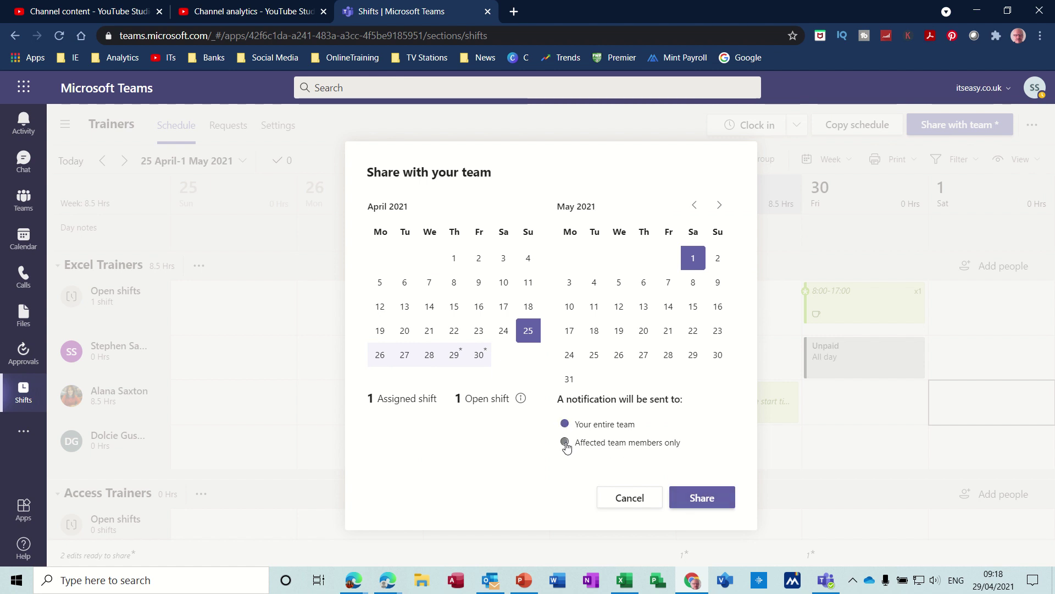
{"action": "left_click", "coordinate": [694, 498]}
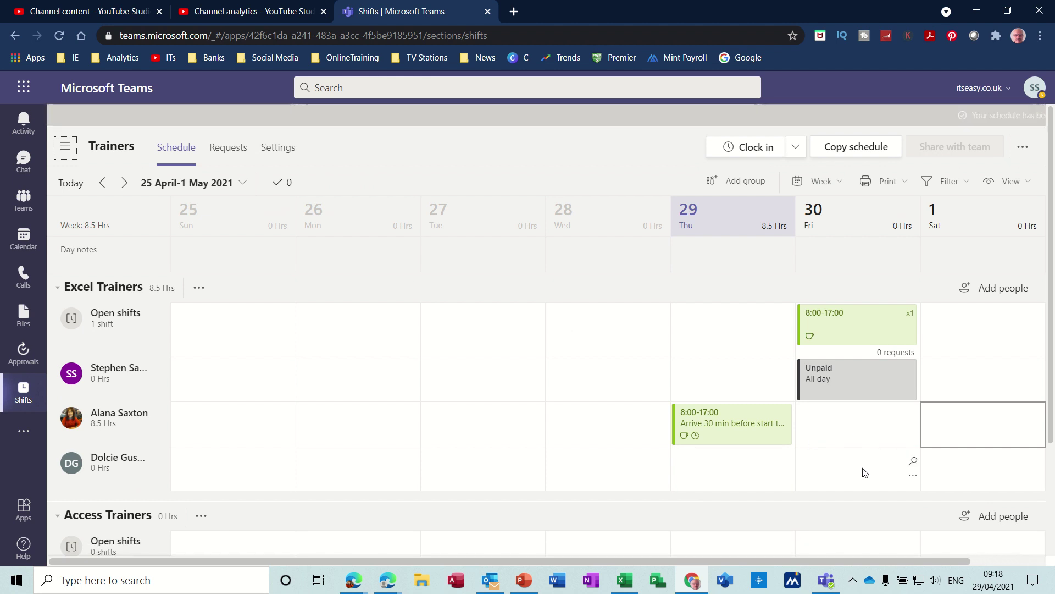
Step: From the trainer's desktop Shifts, request Friday's 8:00–17:00 open shift, then return to the browser
{"action": "left_click", "coordinate": [831, 584]}
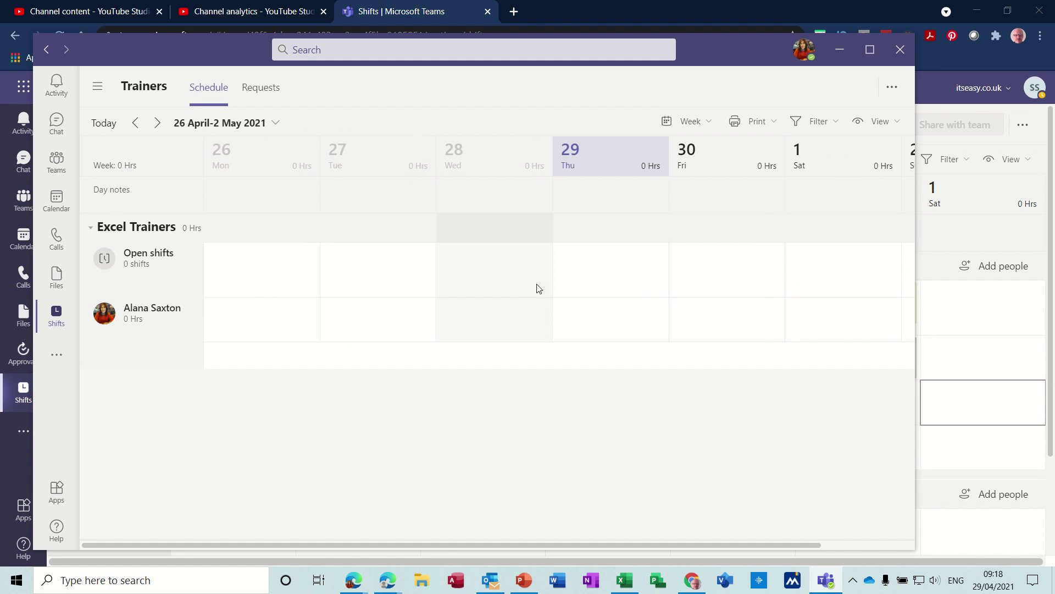
{"action": "left_click", "coordinate": [55, 204]}
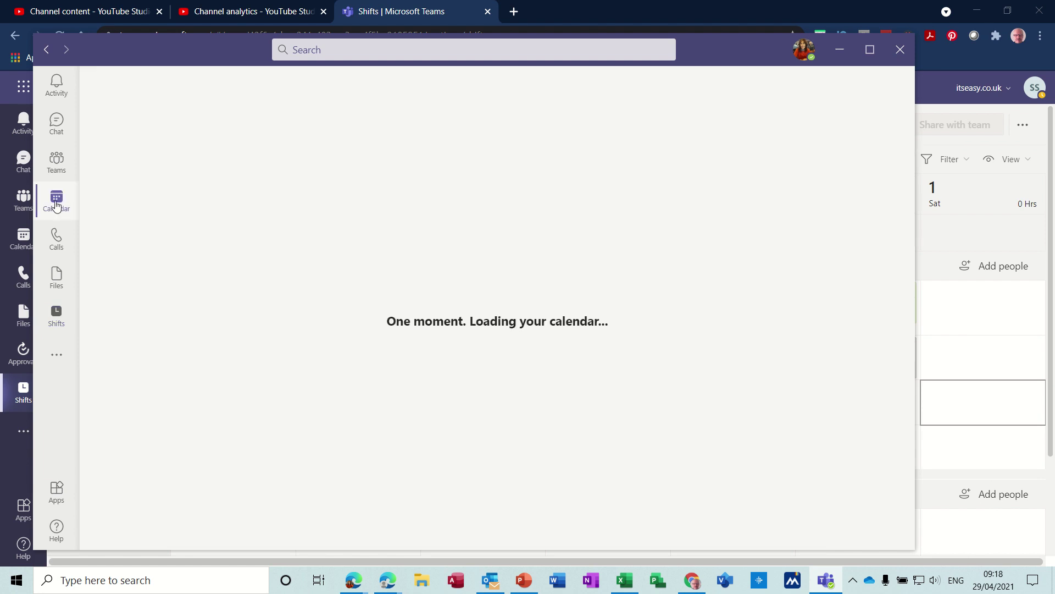
{"action": "left_click", "coordinate": [57, 314]}
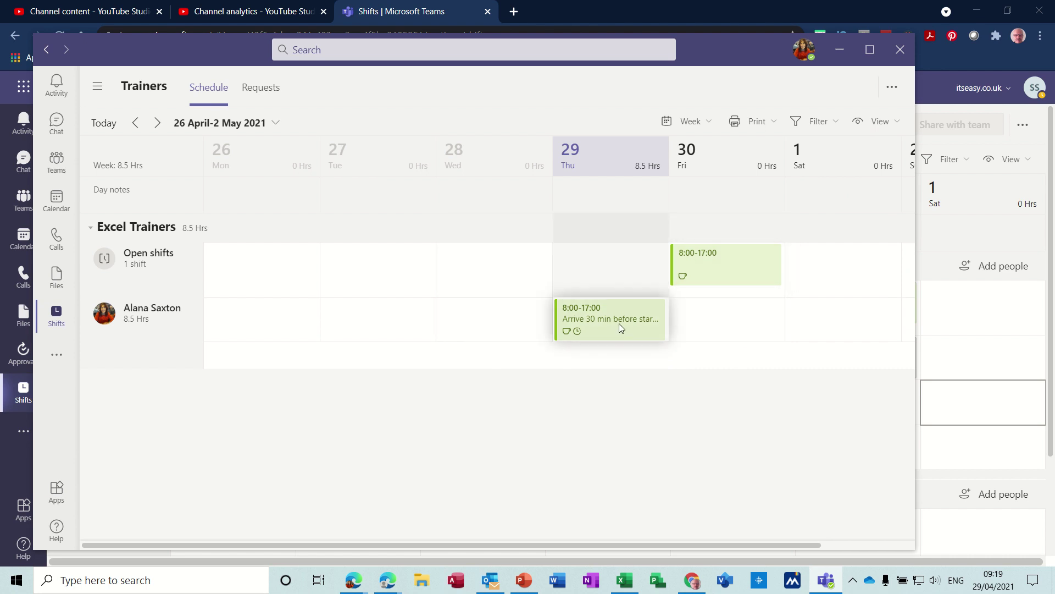
{"action": "left_click", "coordinate": [733, 270]}
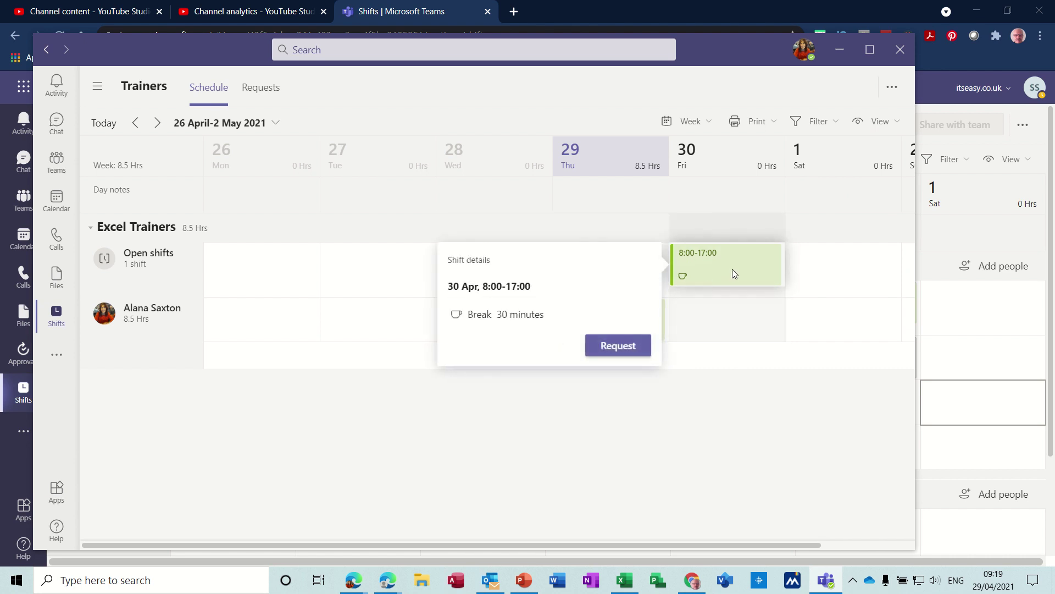
{"action": "left_click", "coordinate": [618, 346]}
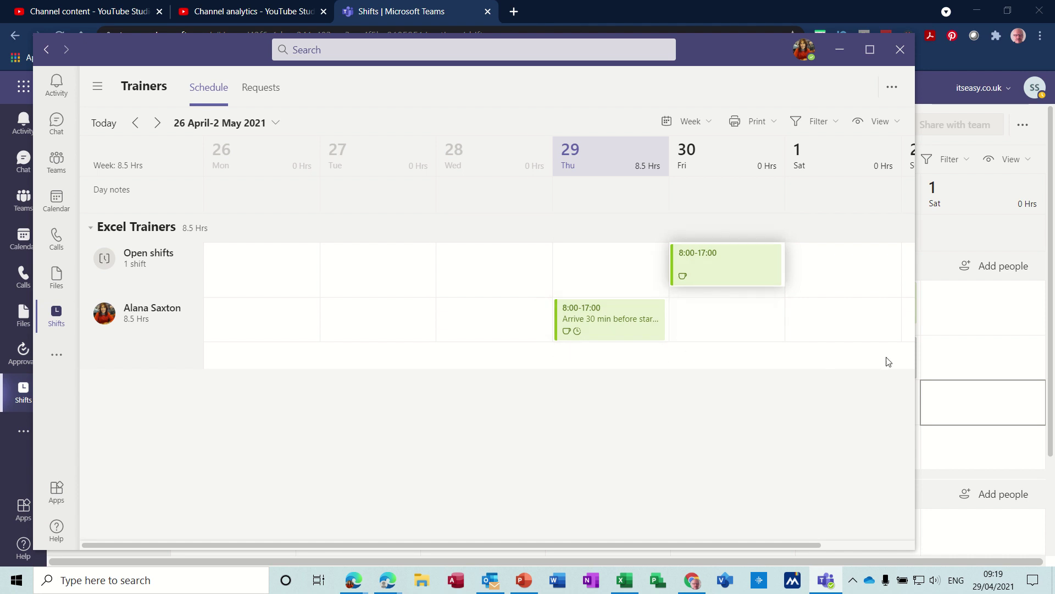
{"action": "left_click", "coordinate": [938, 357]}
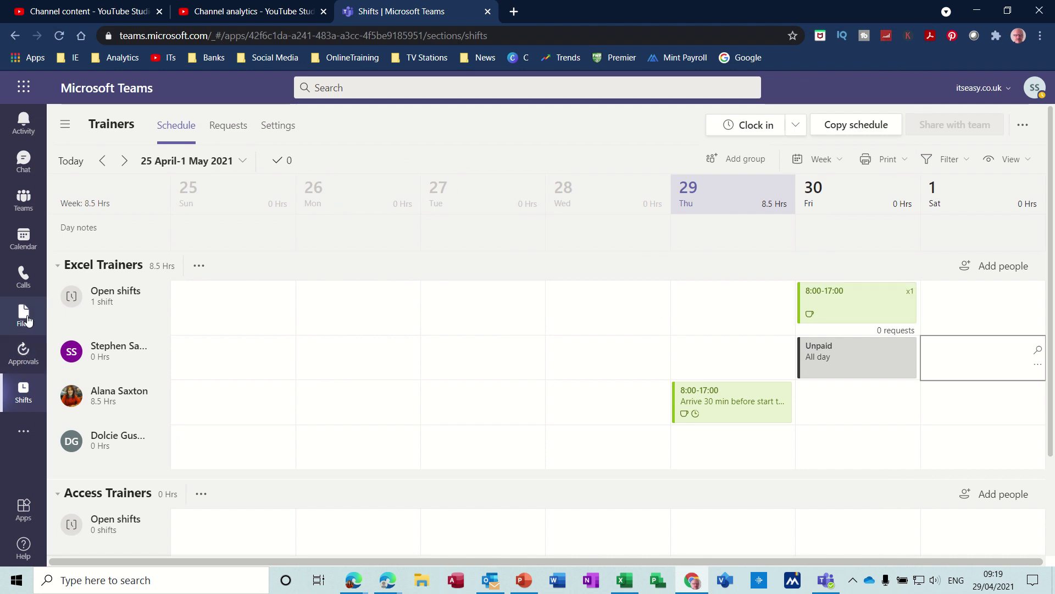
Step: Reload Shifts and approve the trainer's request for Friday's 8:00–17:00 open shift
{"action": "left_click", "coordinate": [22, 241]}
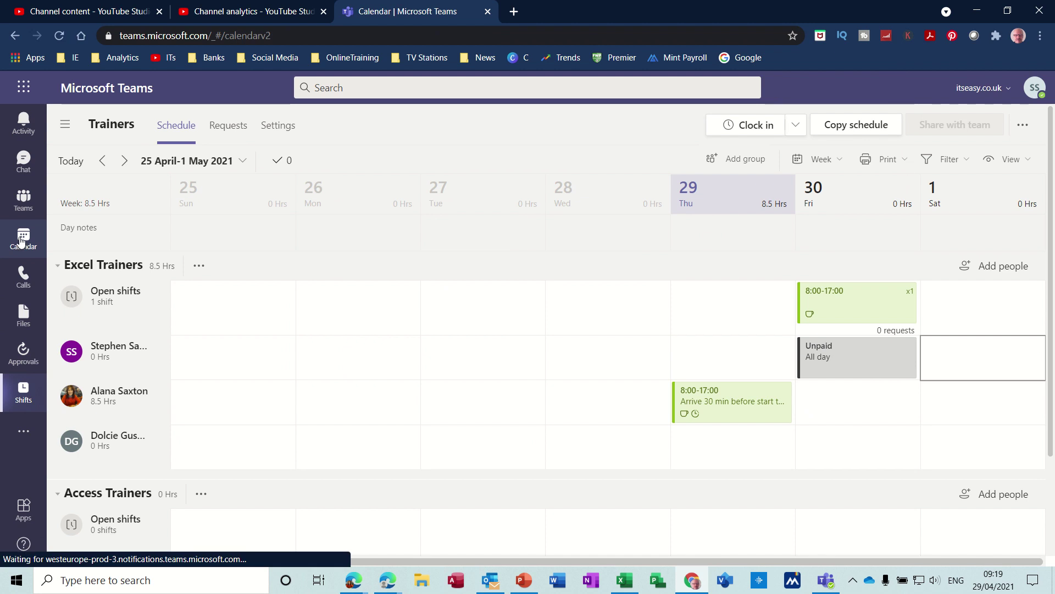
{"action": "left_click", "coordinate": [22, 400]}
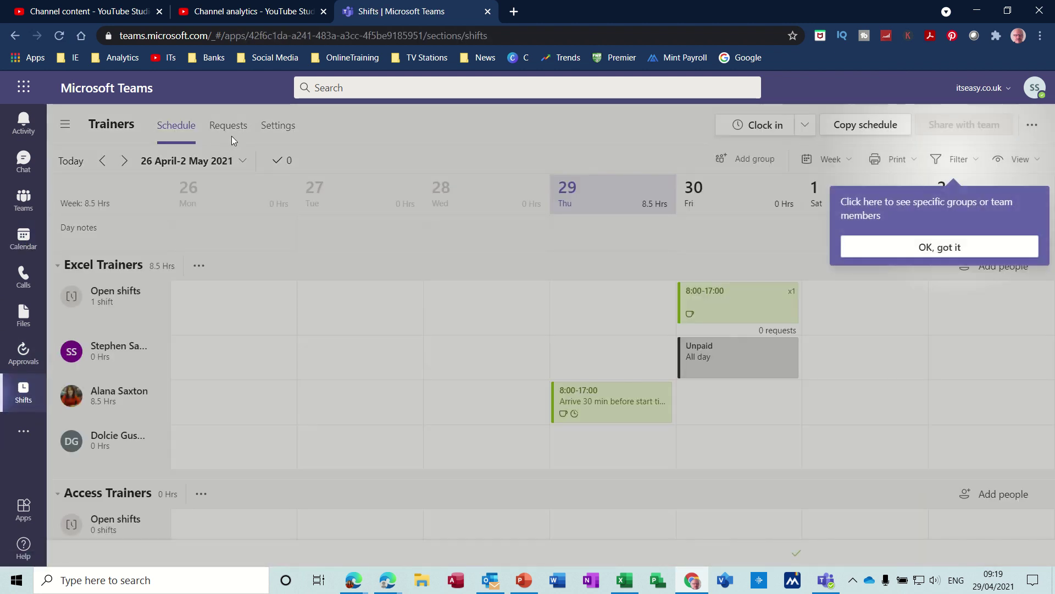
{"action": "left_click", "coordinate": [910, 249]}
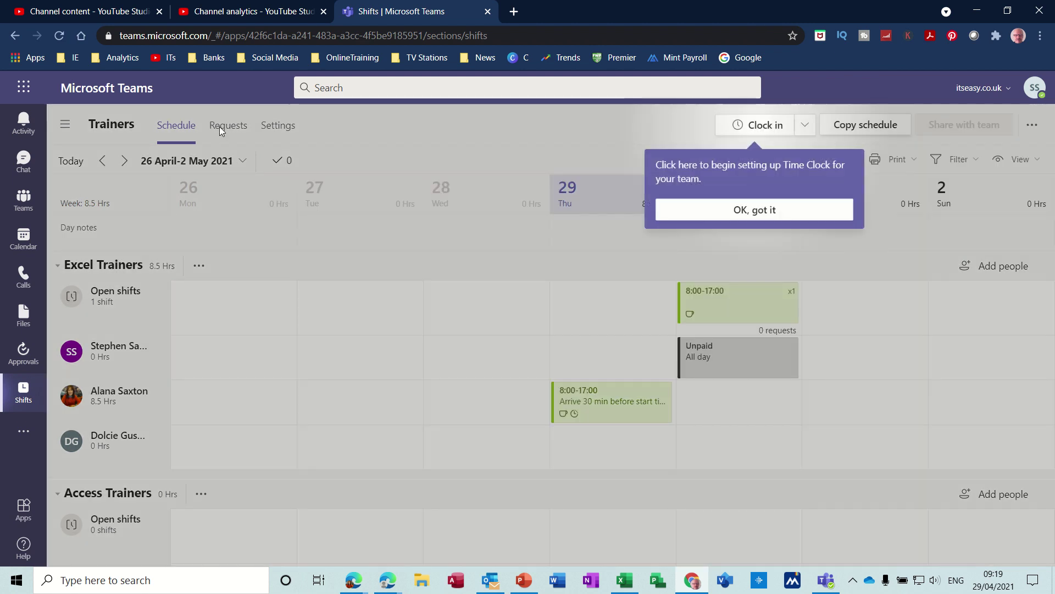
{"action": "left_click", "coordinate": [748, 215]}
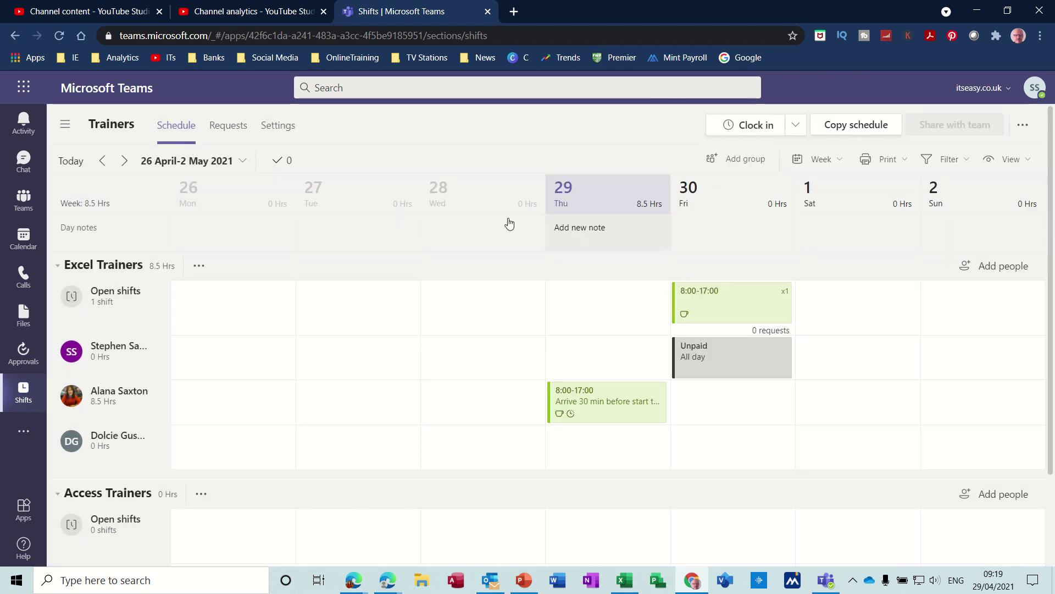
{"action": "left_click", "coordinate": [227, 125]}
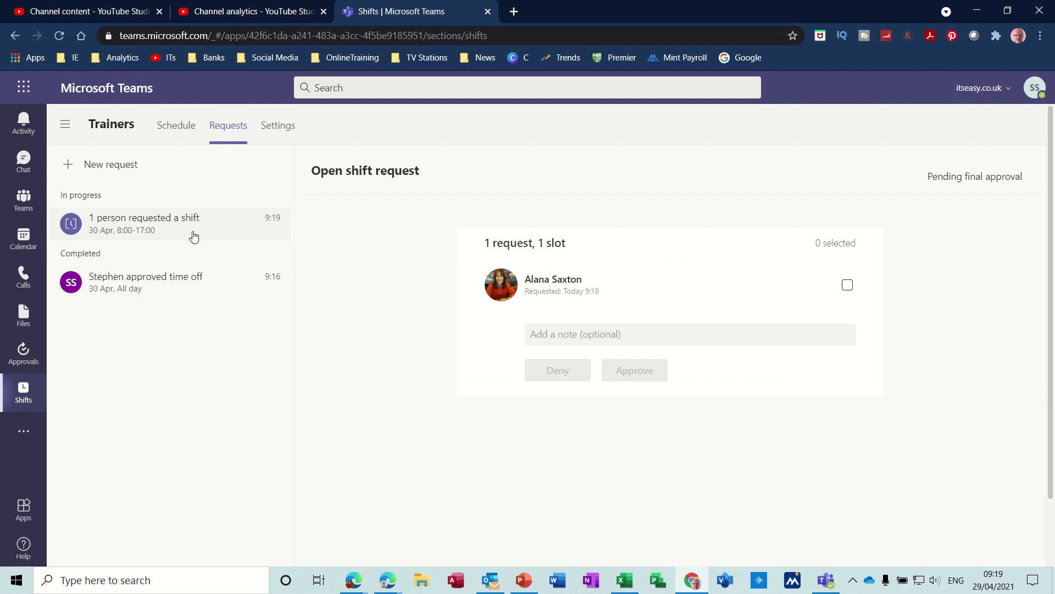
{"action": "left_click", "coordinate": [540, 296]}
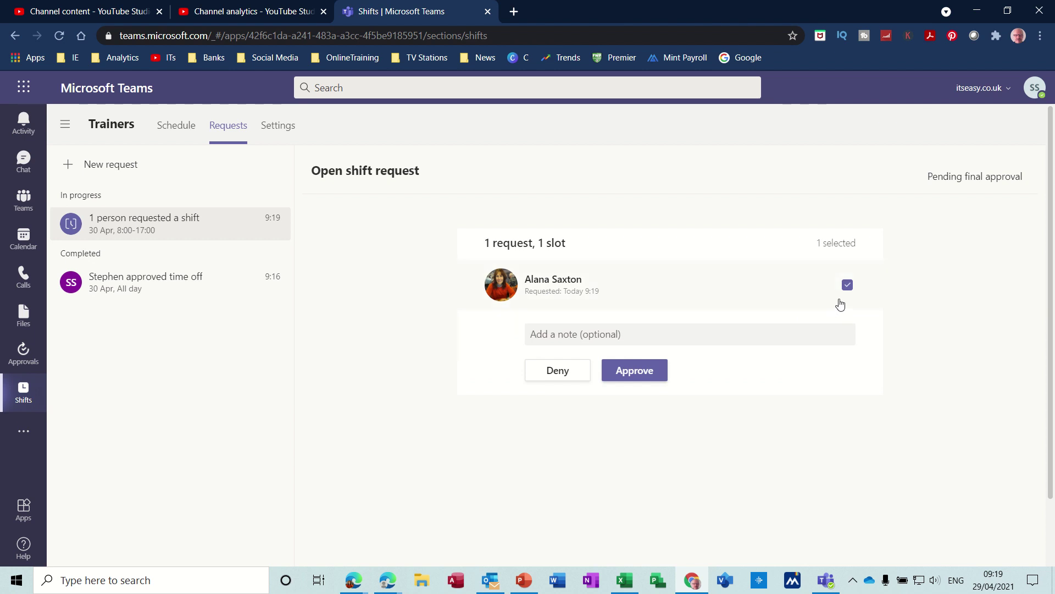
{"action": "left_click", "coordinate": [636, 374]}
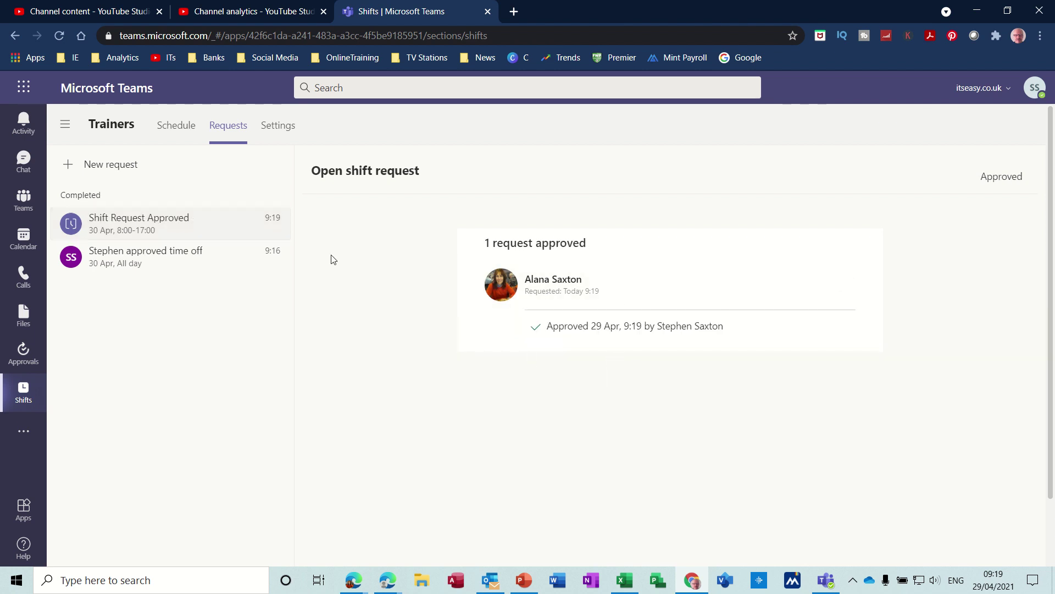
{"action": "left_click", "coordinate": [176, 128]}
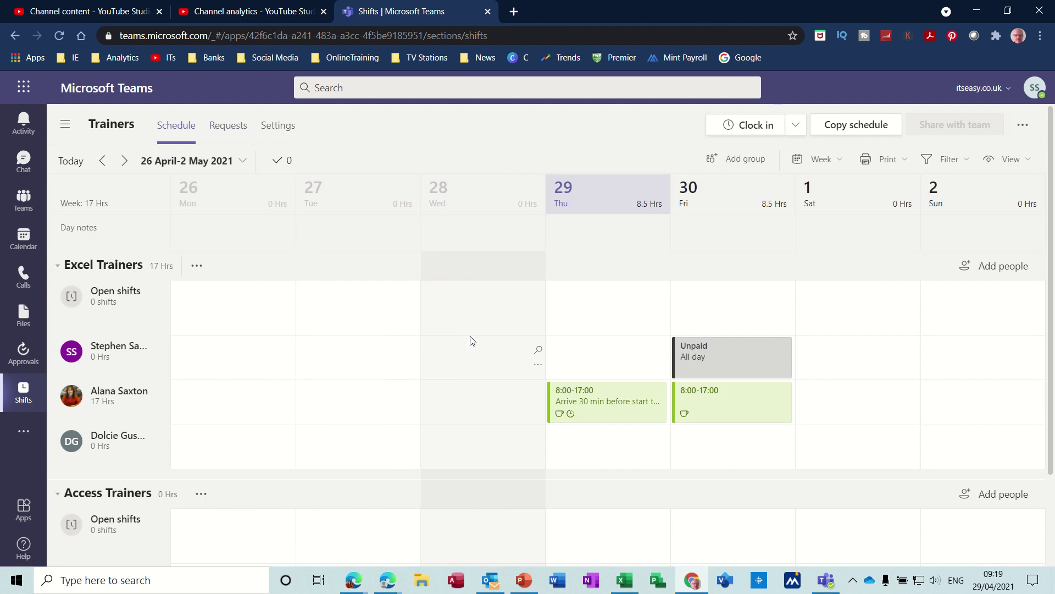